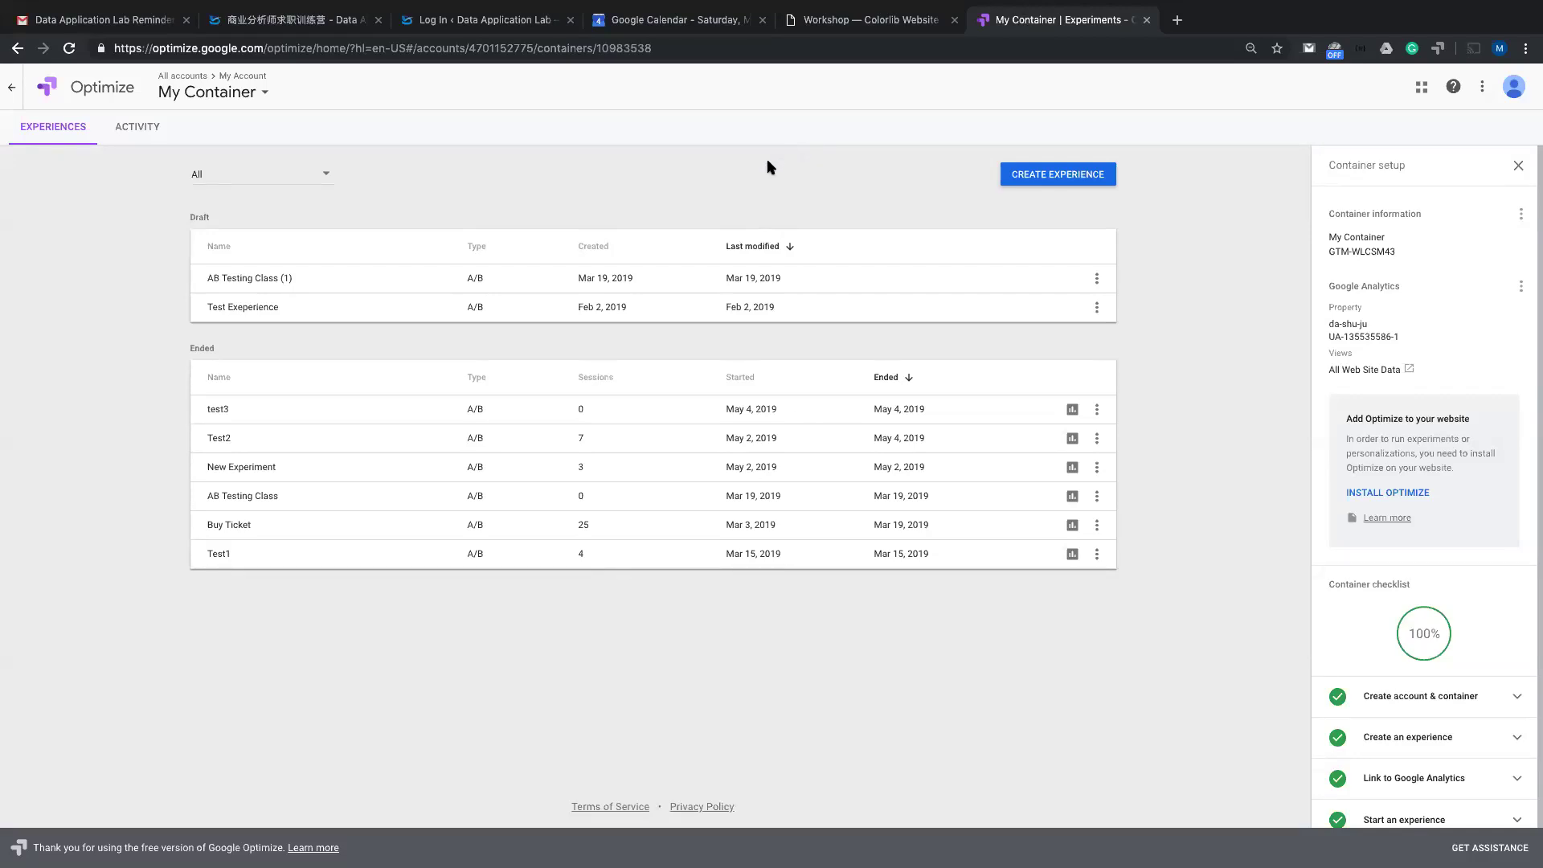
left_click(50, 93)
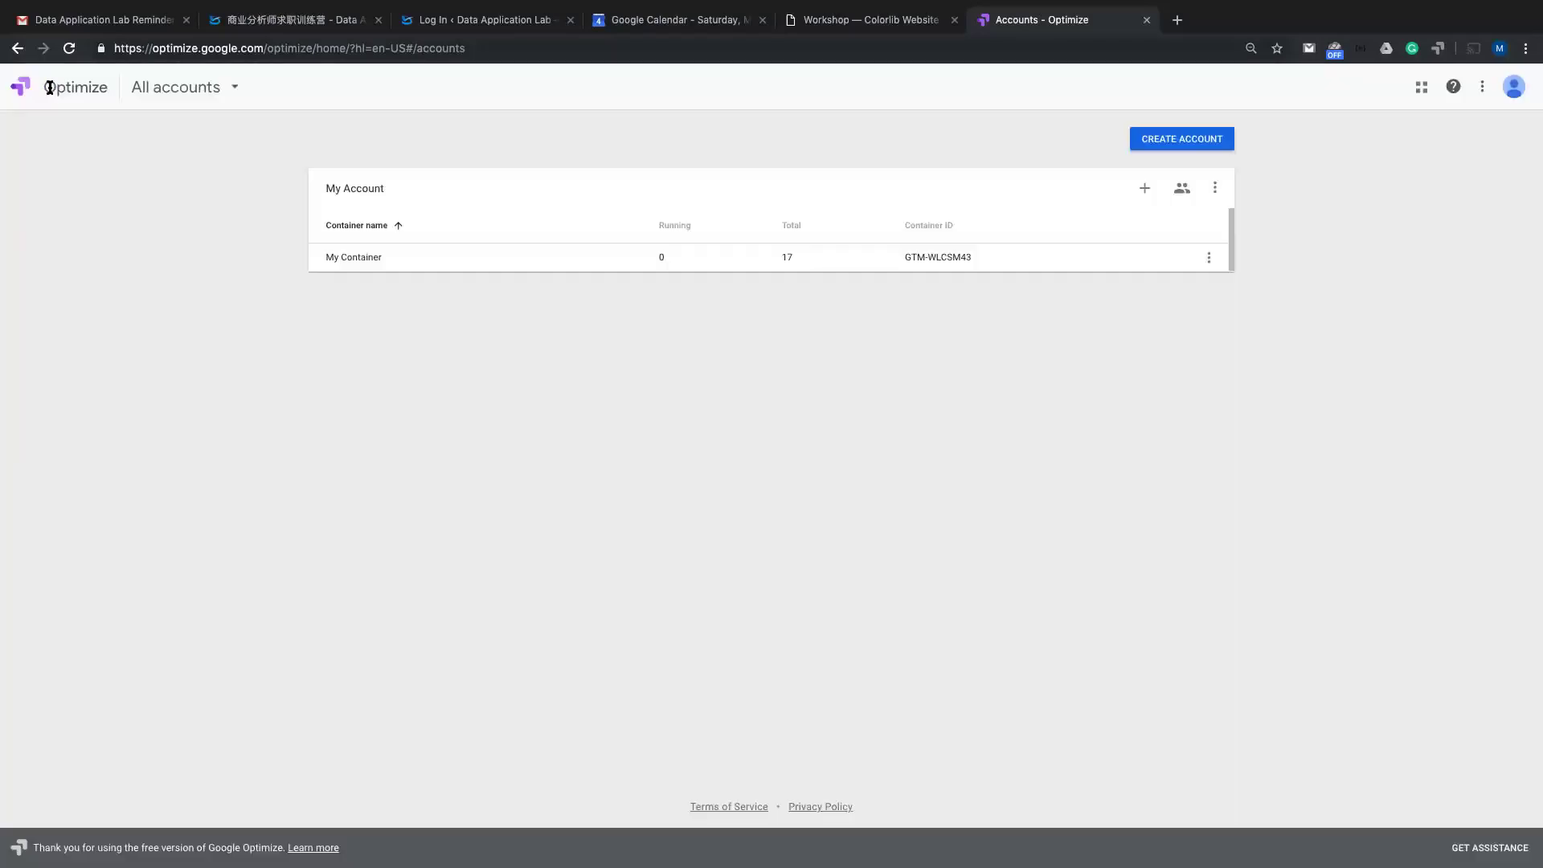
left_click(354, 257)
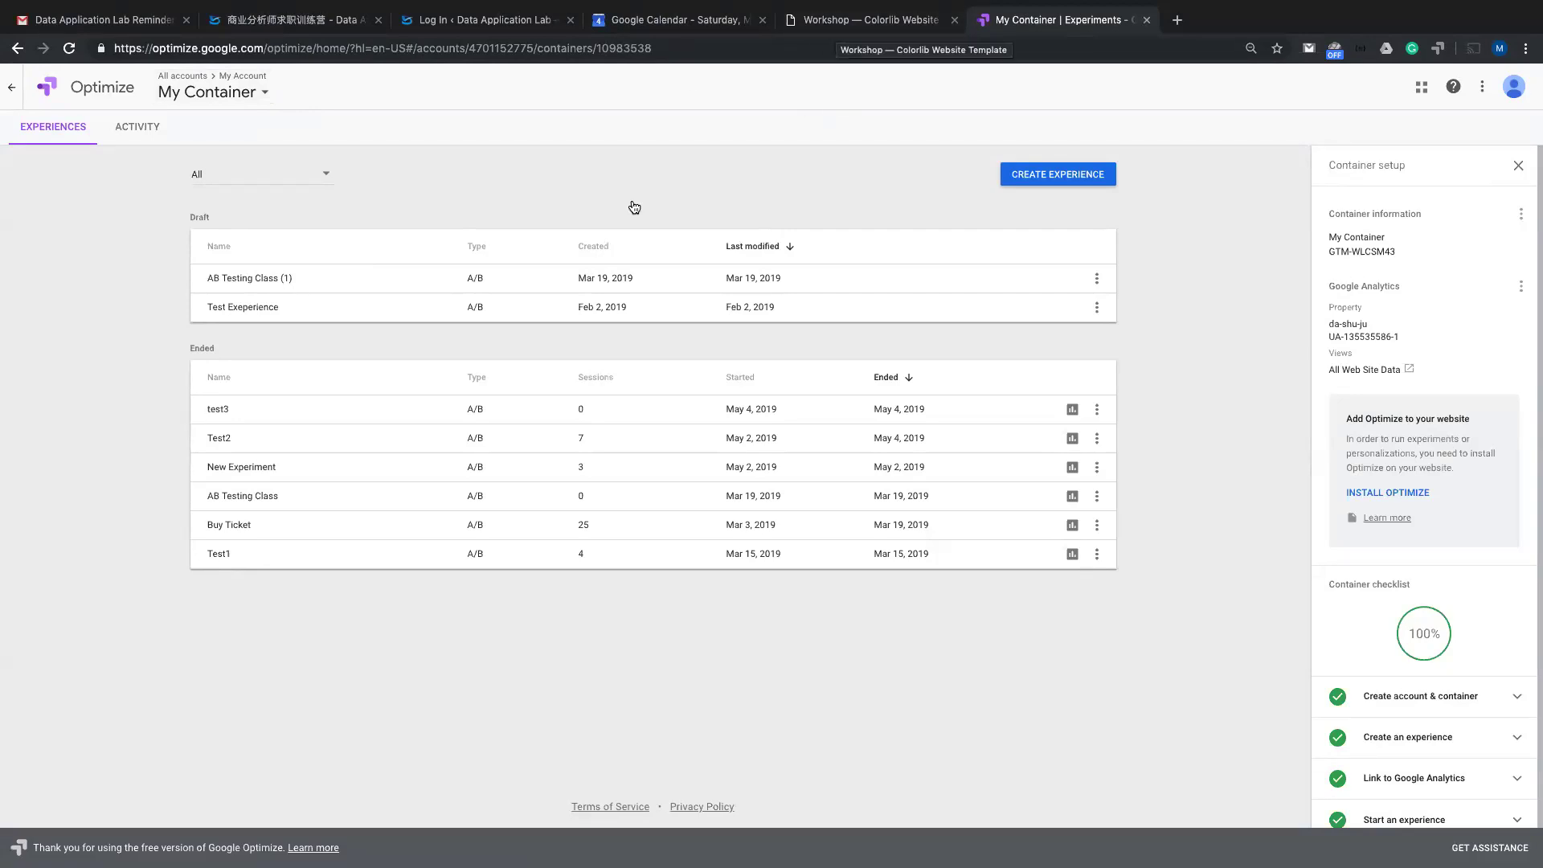
left_click(1047, 183)
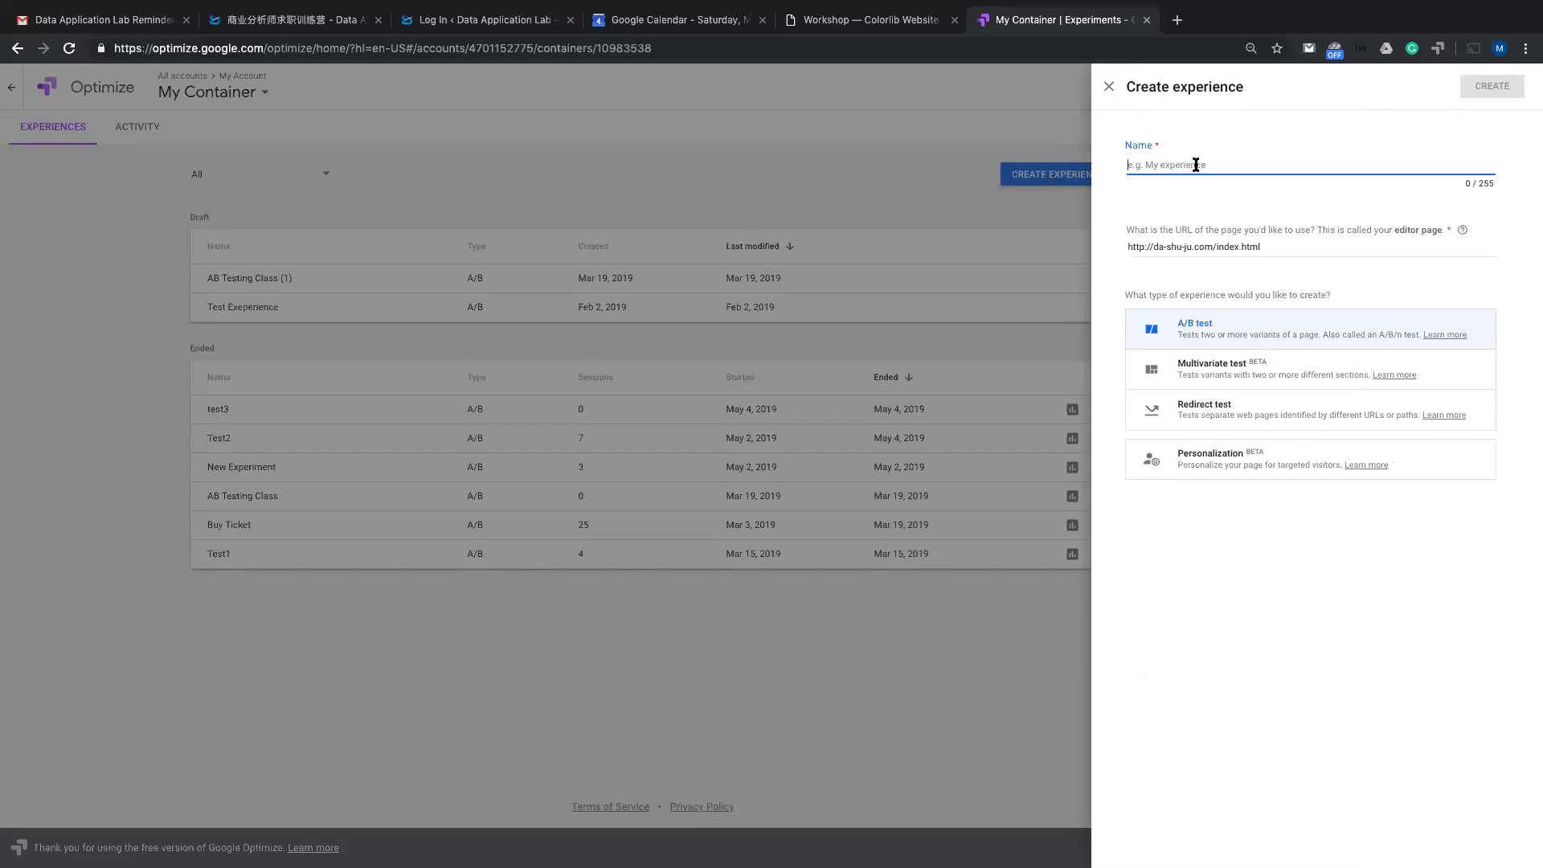
left_click(1196, 165)
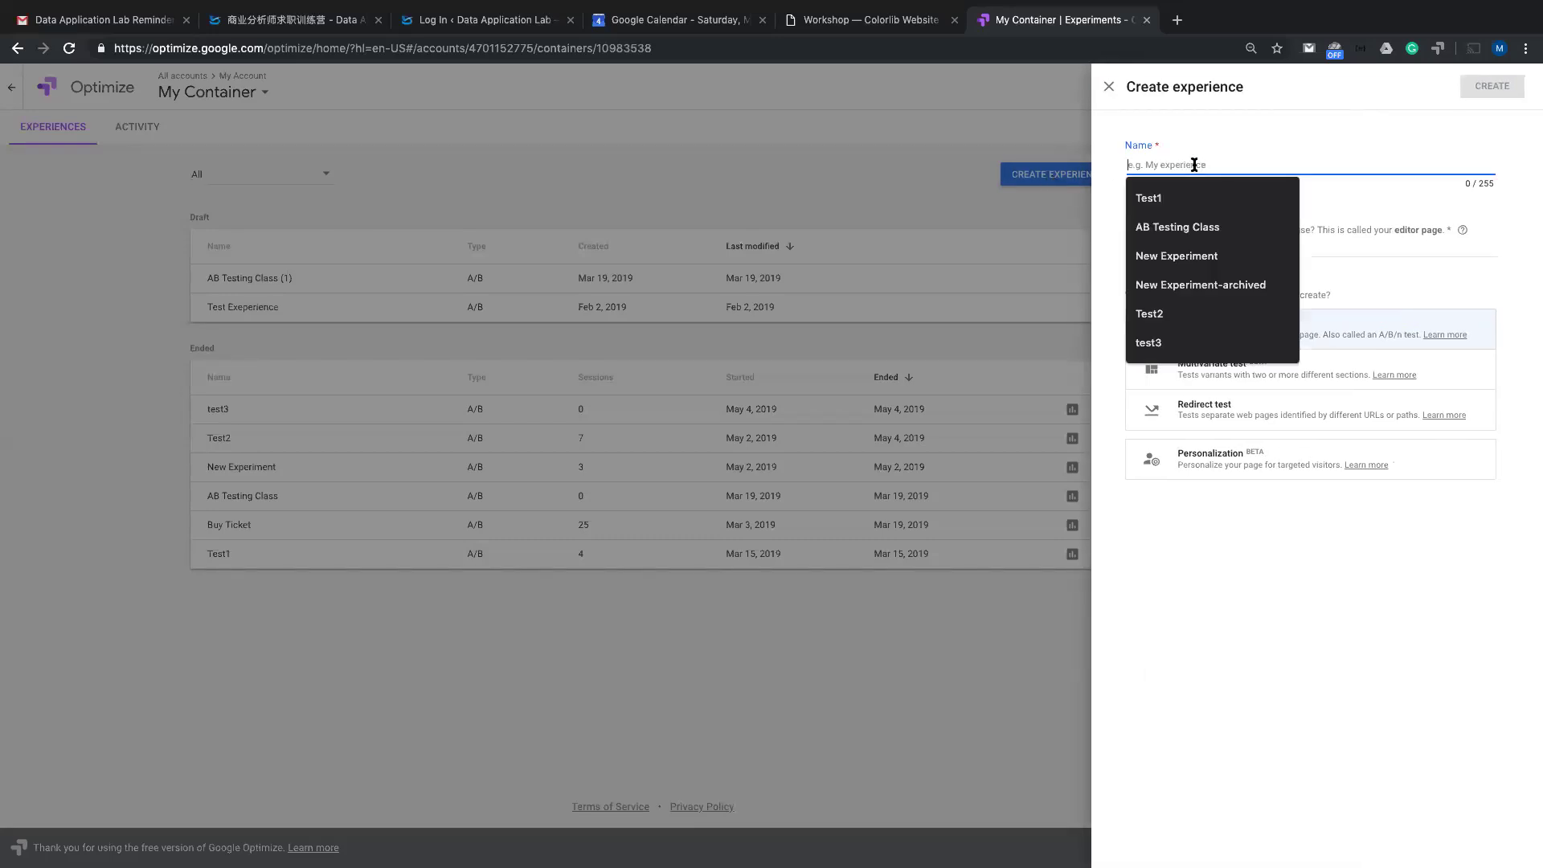
left_click(1204, 227)
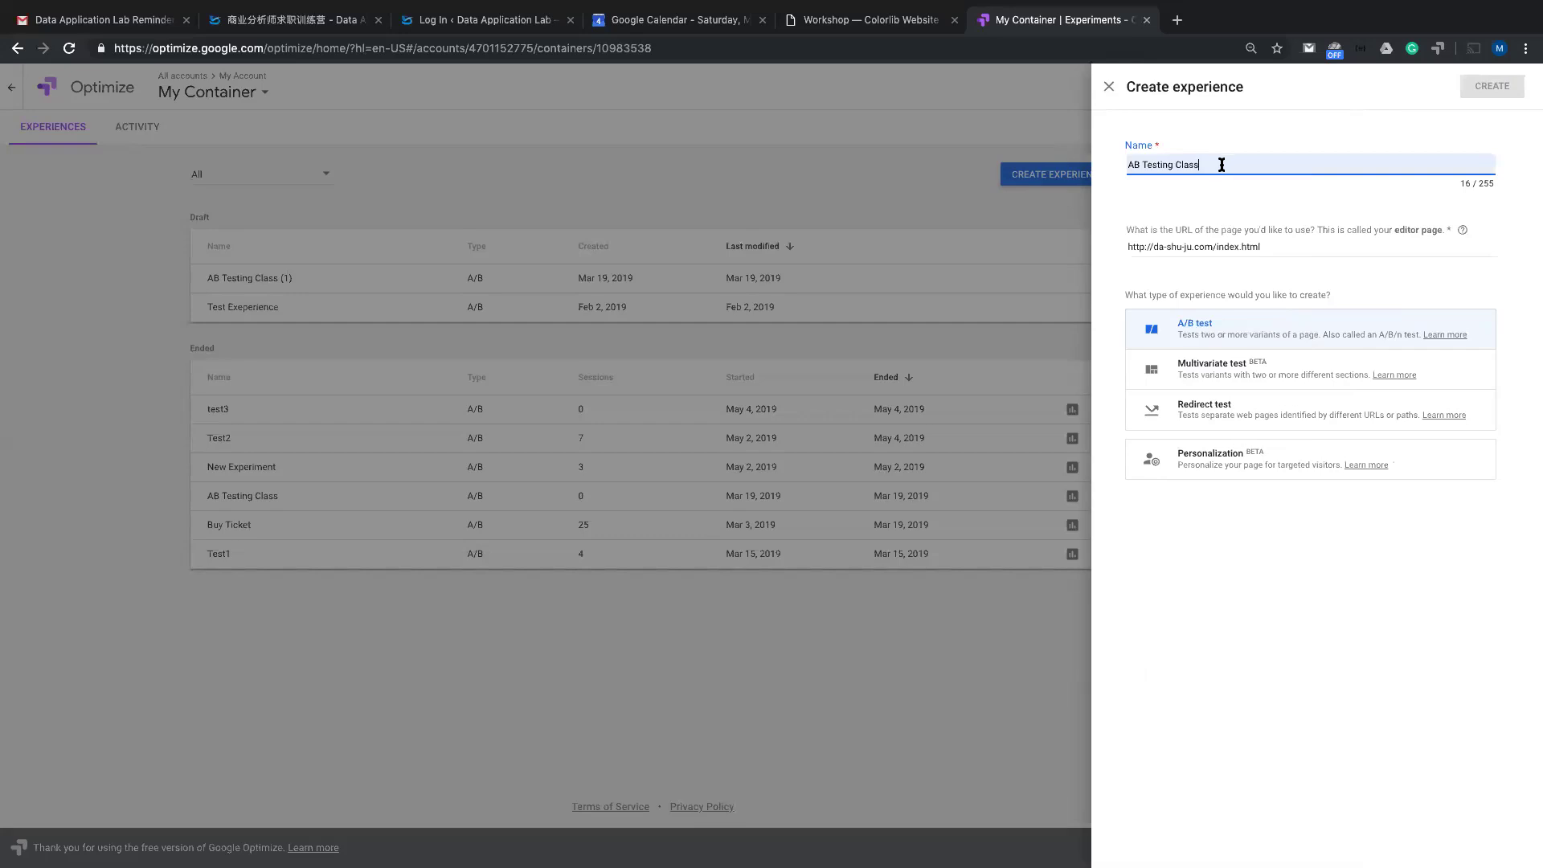
type("5/4")
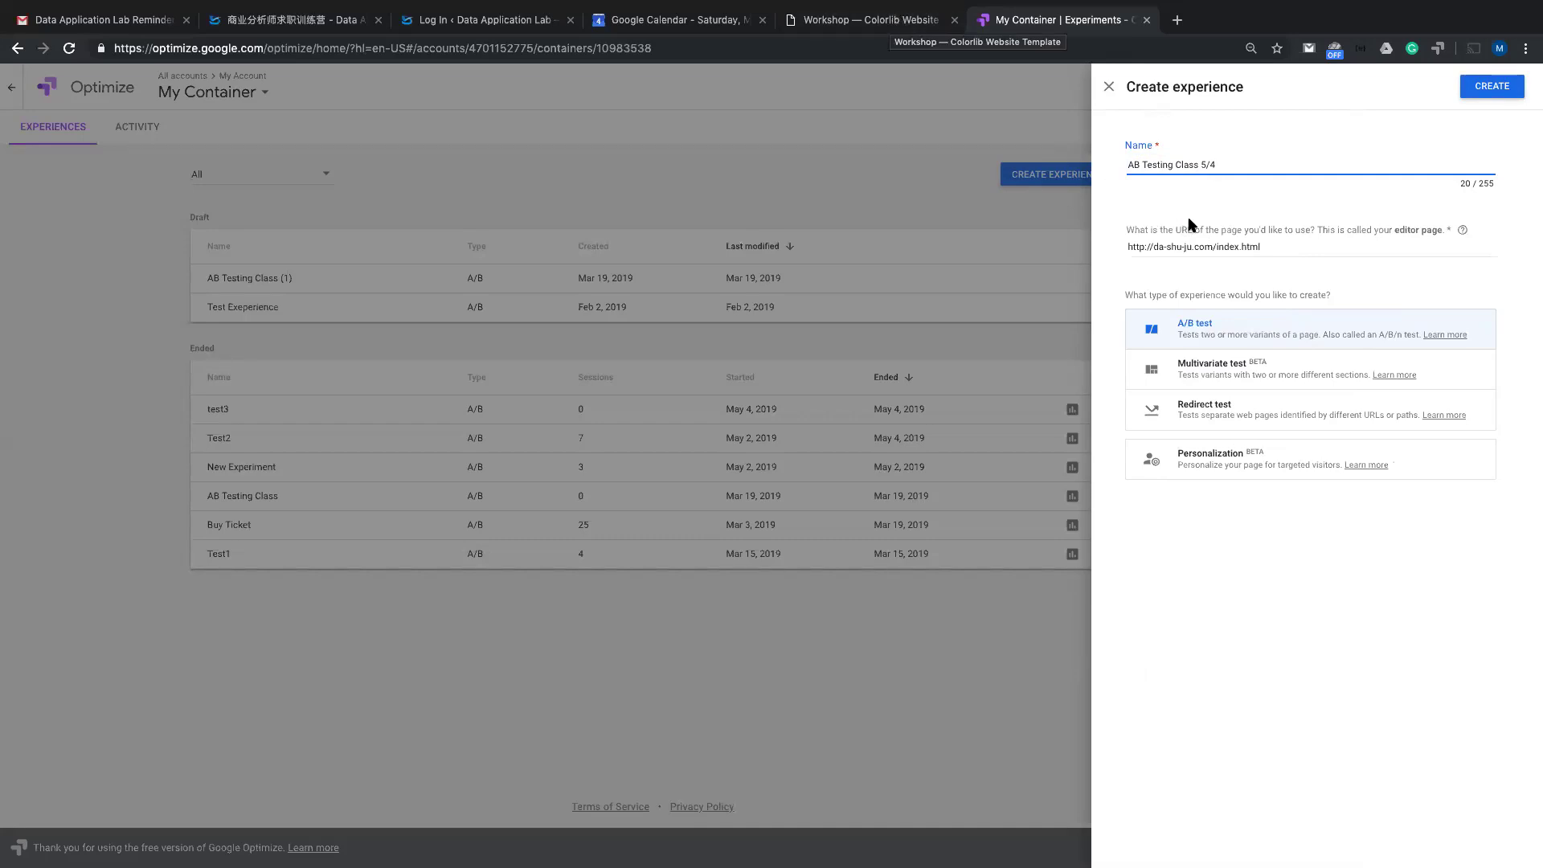
left_click(1225, 331)
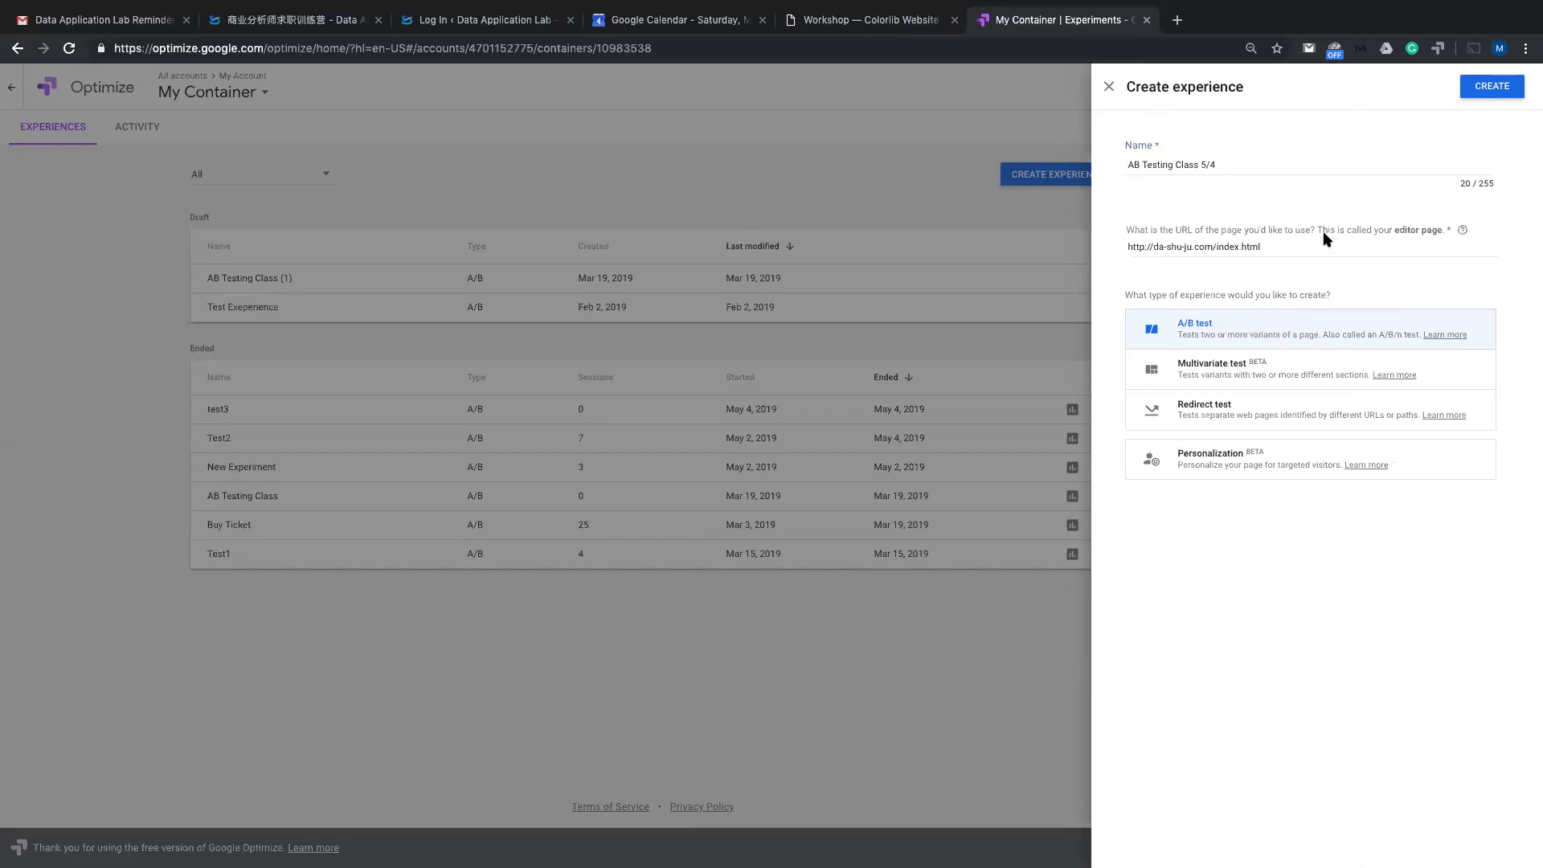
left_click(1482, 91)
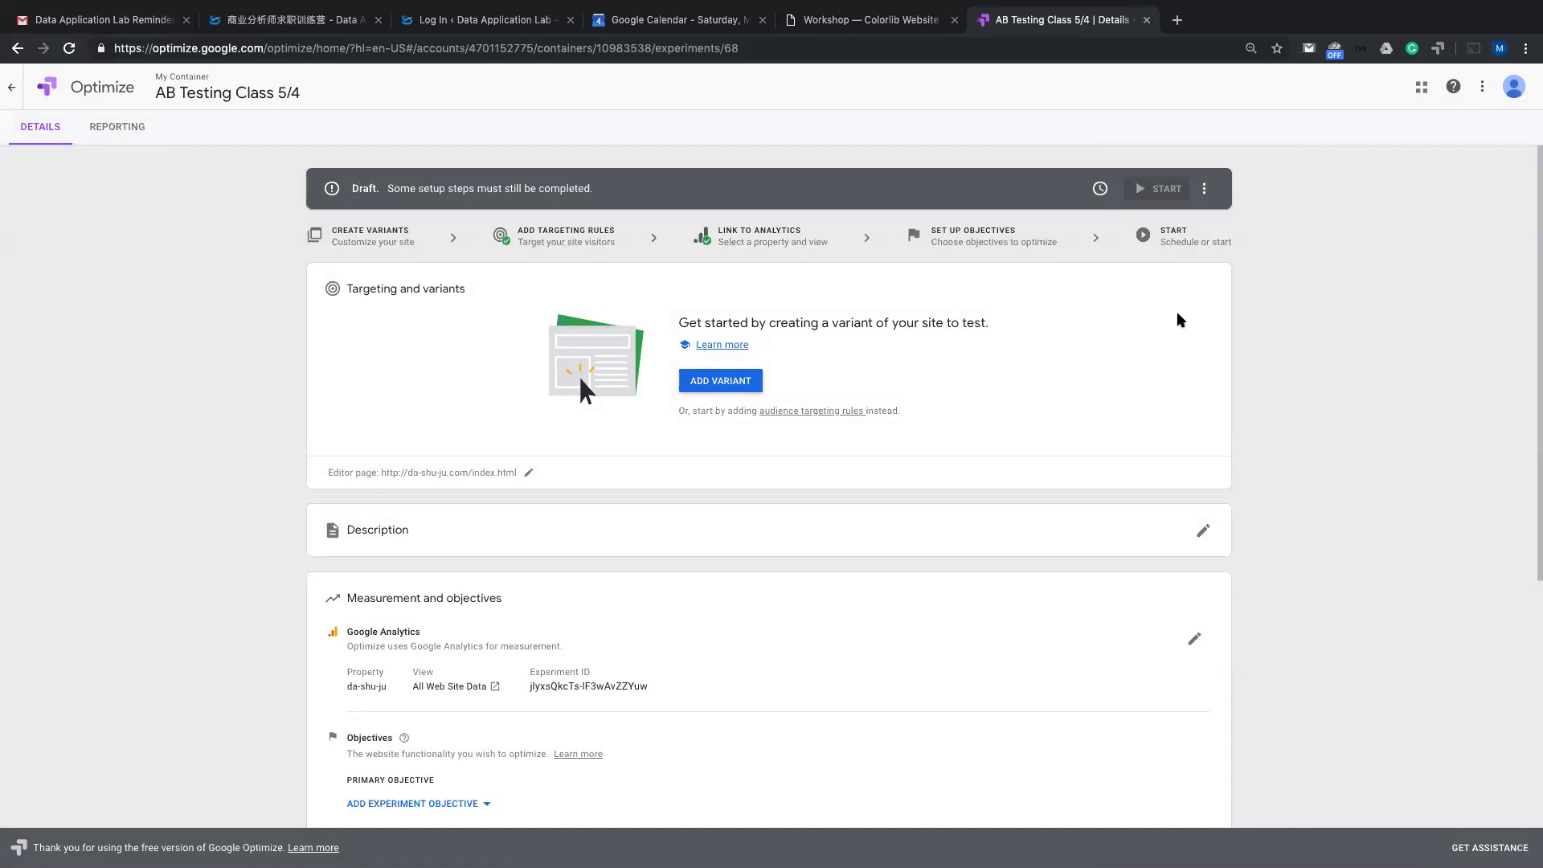
- Add a variant named "Variant 1" to the experiment
left_click(729, 380)
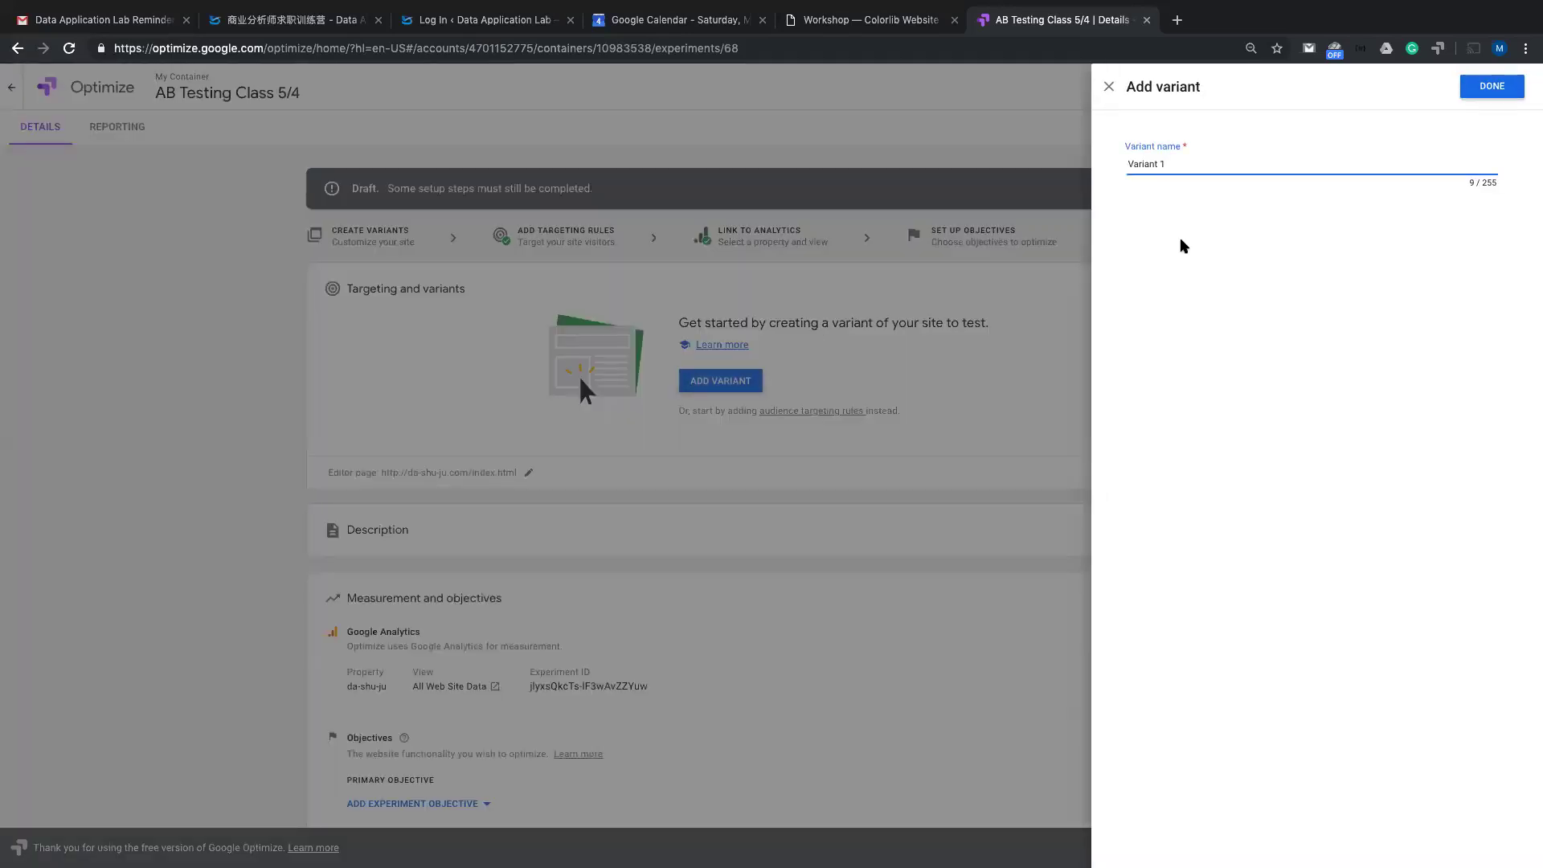
left_click_drag(1175, 164, 1071, 159)
left_click(1374, 154)
left_click(1492, 91)
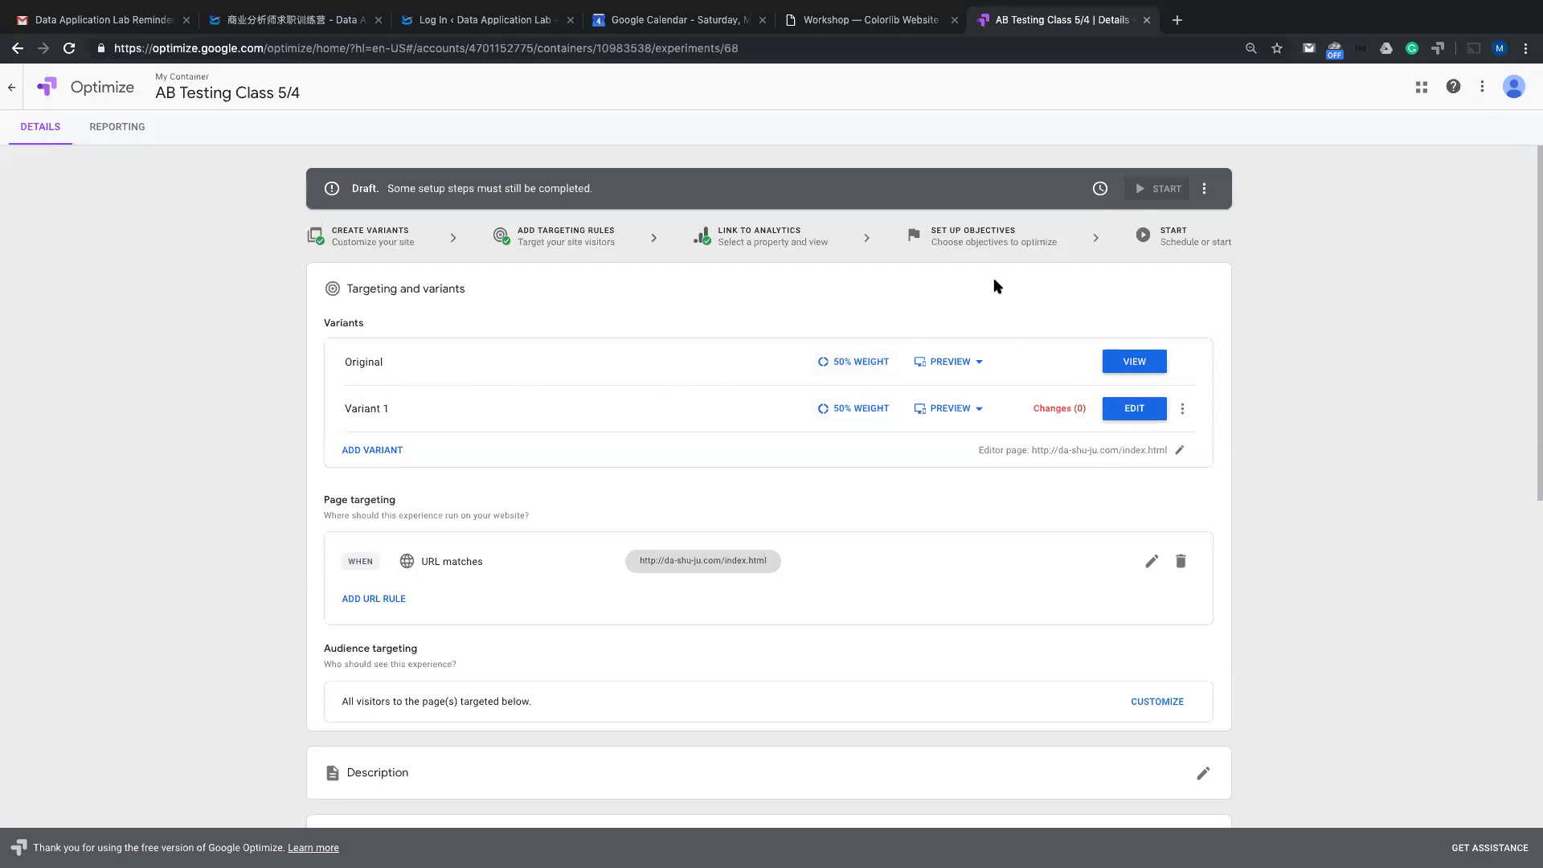
- Examine the live Workshop home page and its Buy Tickets button, and return to the experiment
left_click(829, 24)
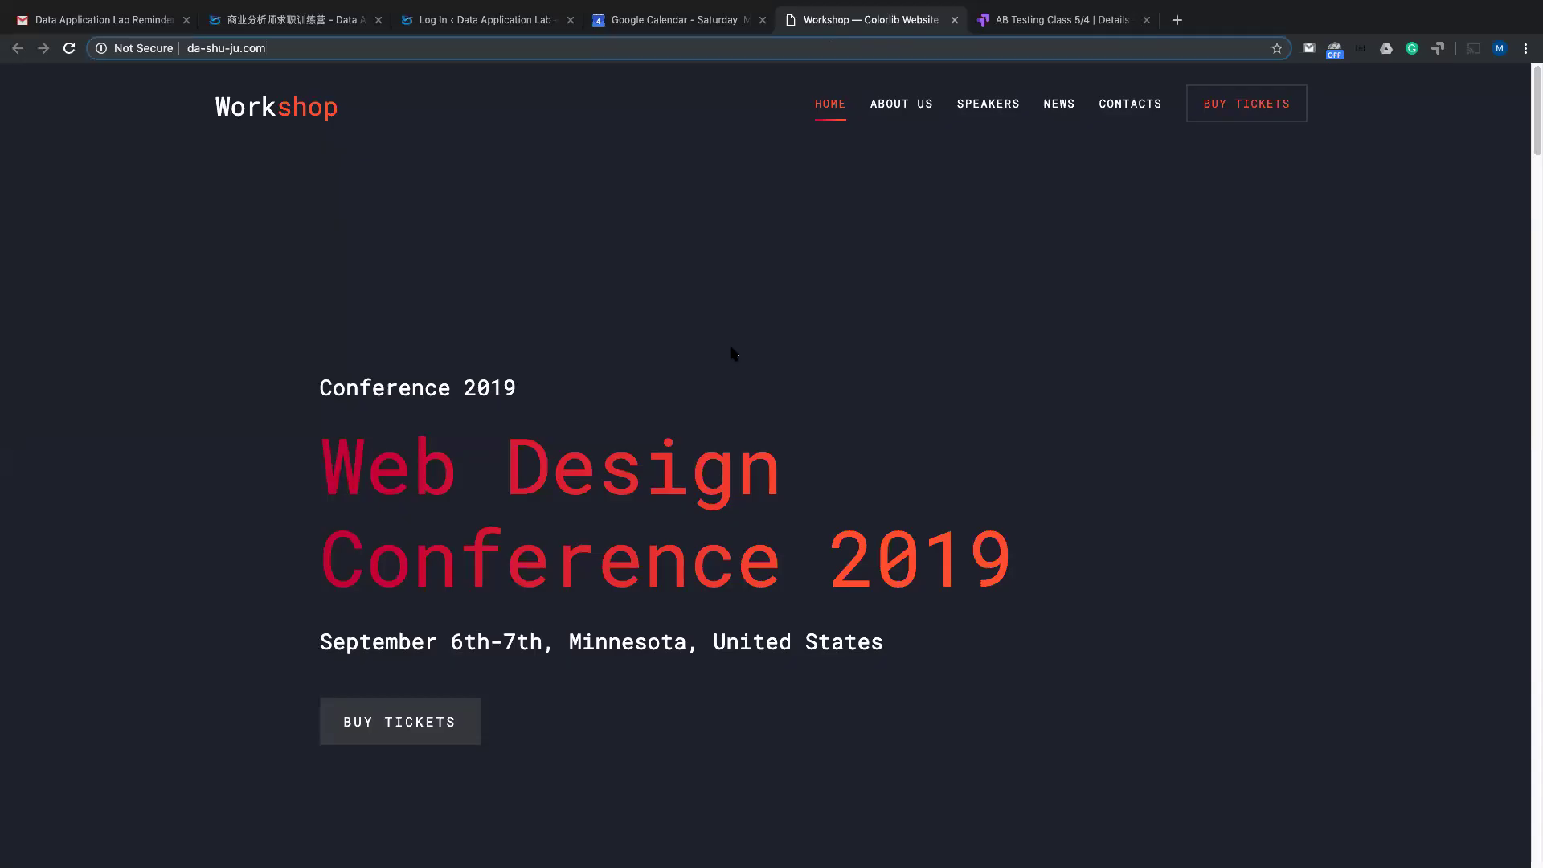
scroll(732, 350, "down", 6)
scroll(730, 348, "up", 6)
scroll(714, 599, "down", 1)
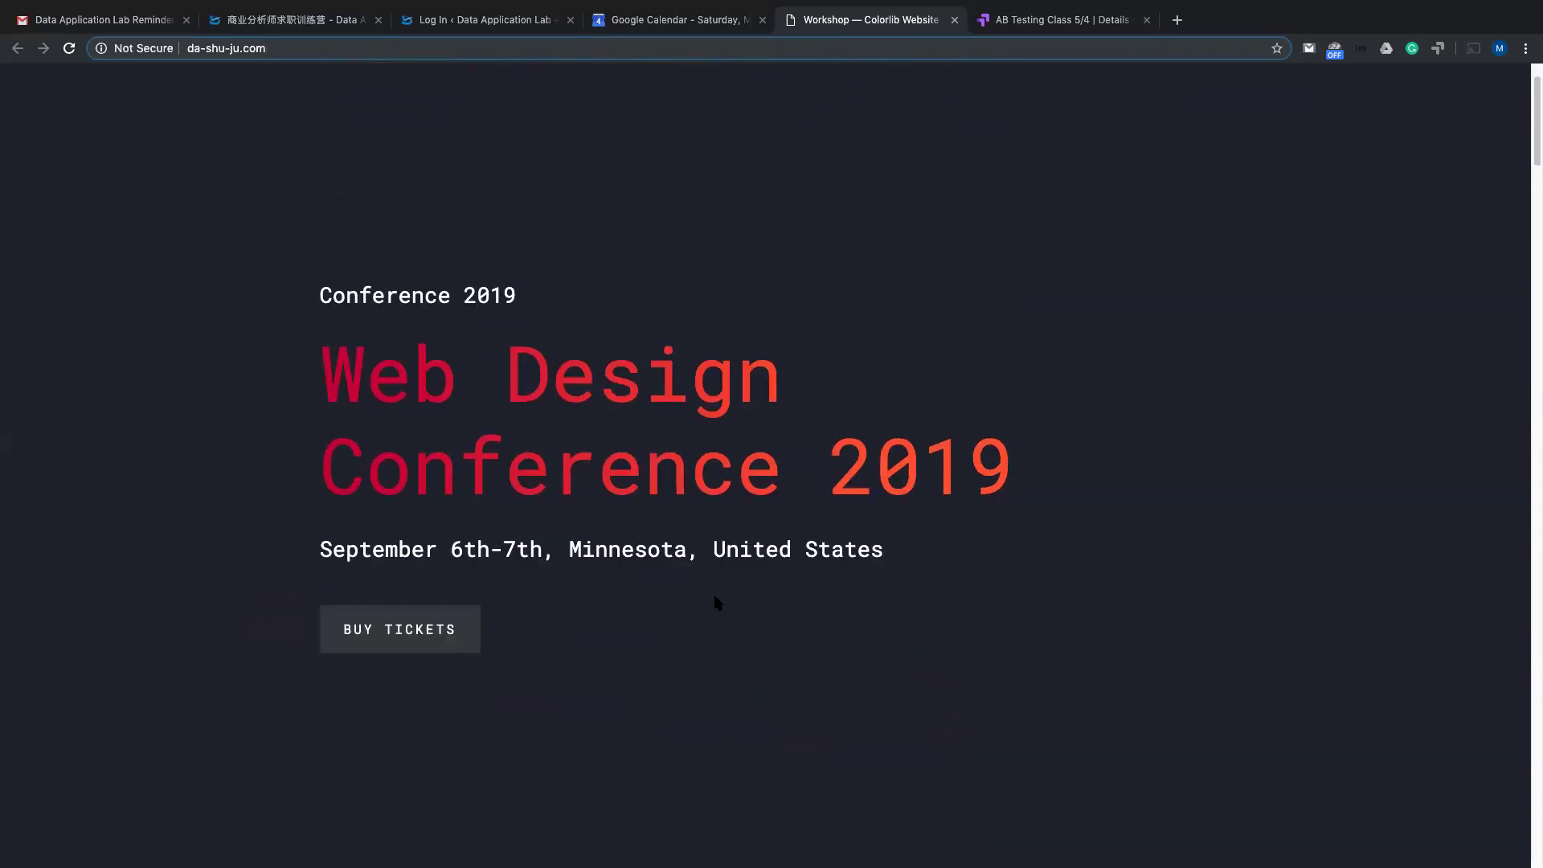
scroll(718, 603, "down", 4)
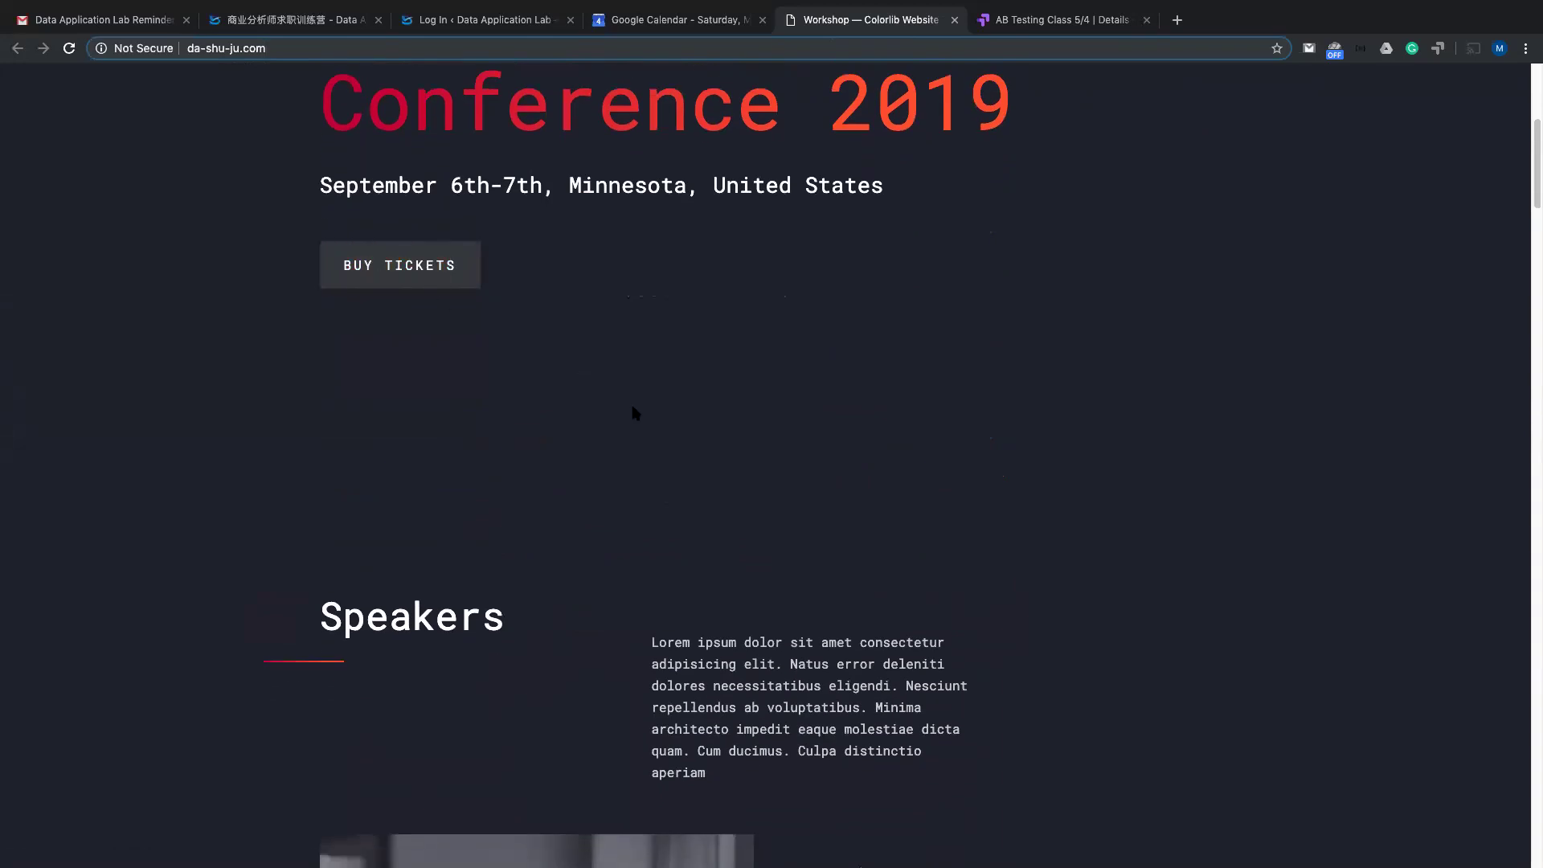
scroll(634, 409, "up", 5)
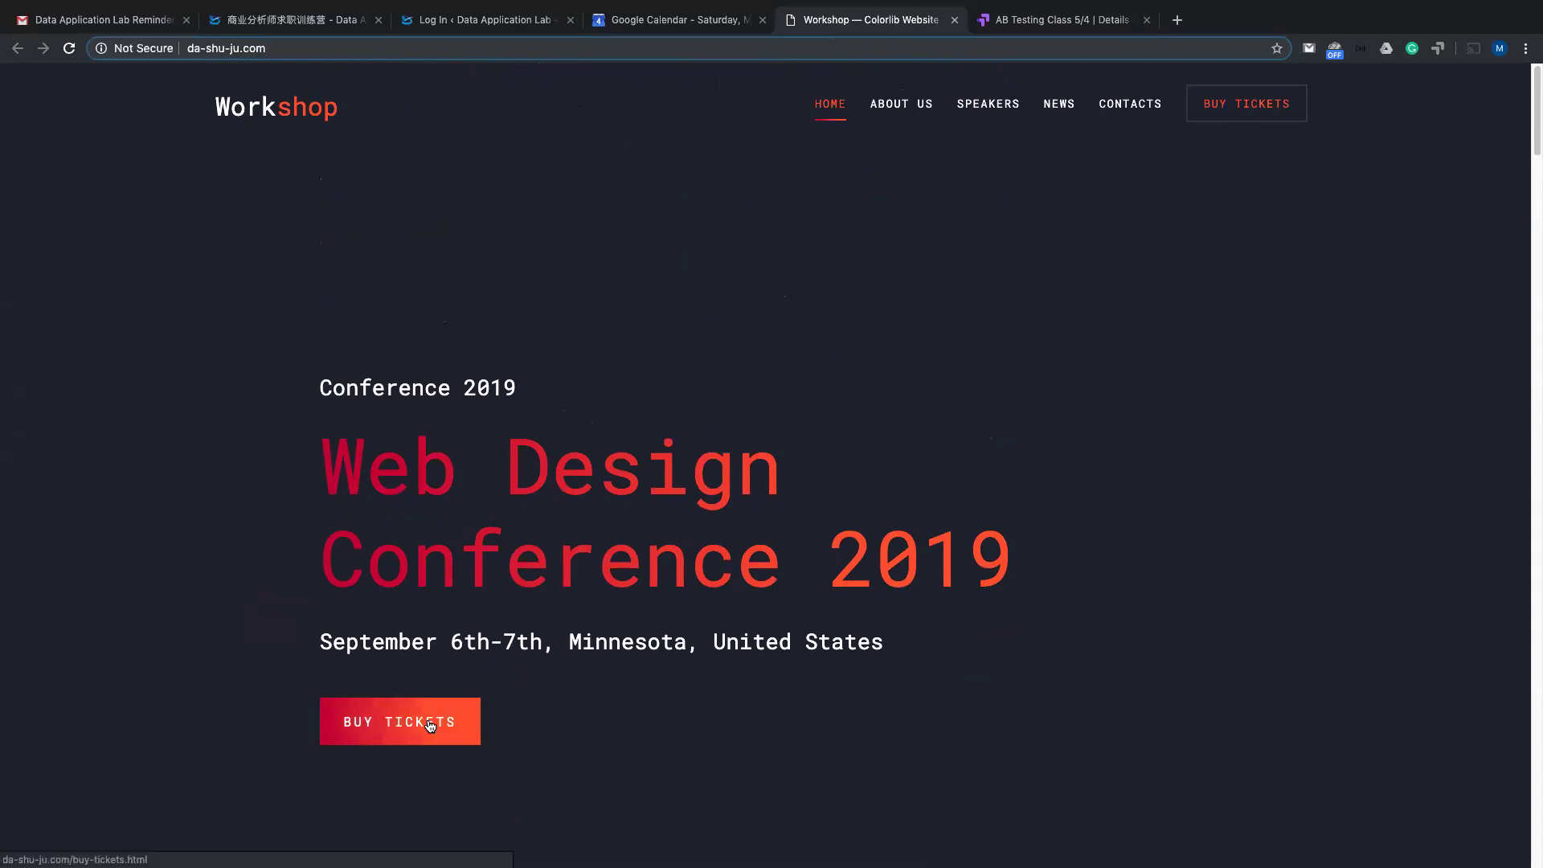
left_click(1045, 24)
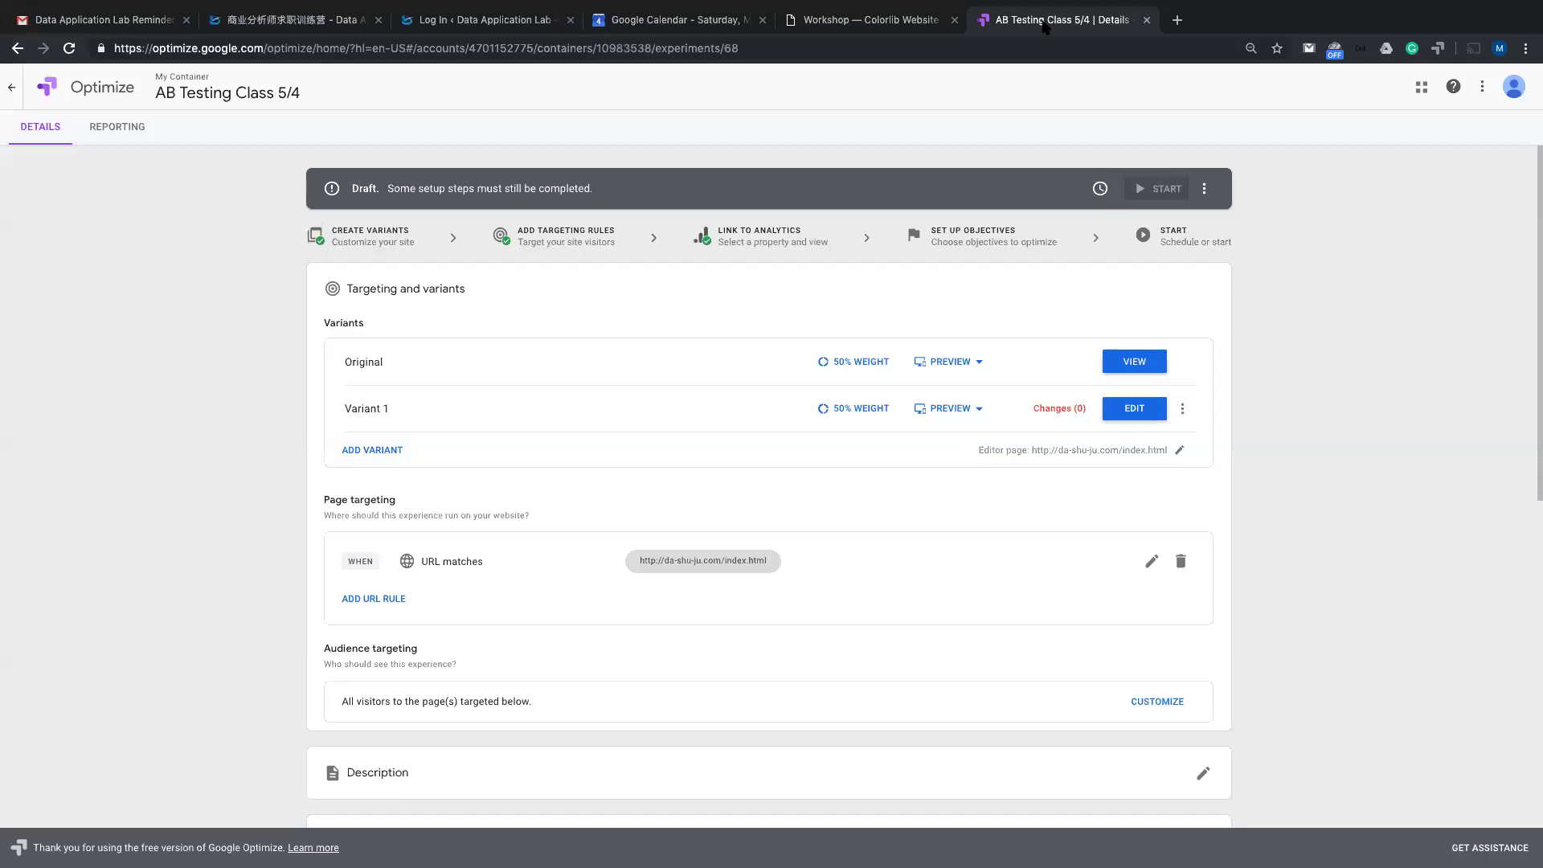
- Change the text of the Buy Tickets button below the headline in Variant 1 to "REGISTER NOW", save it and return to the experiment
left_click(1132, 408)
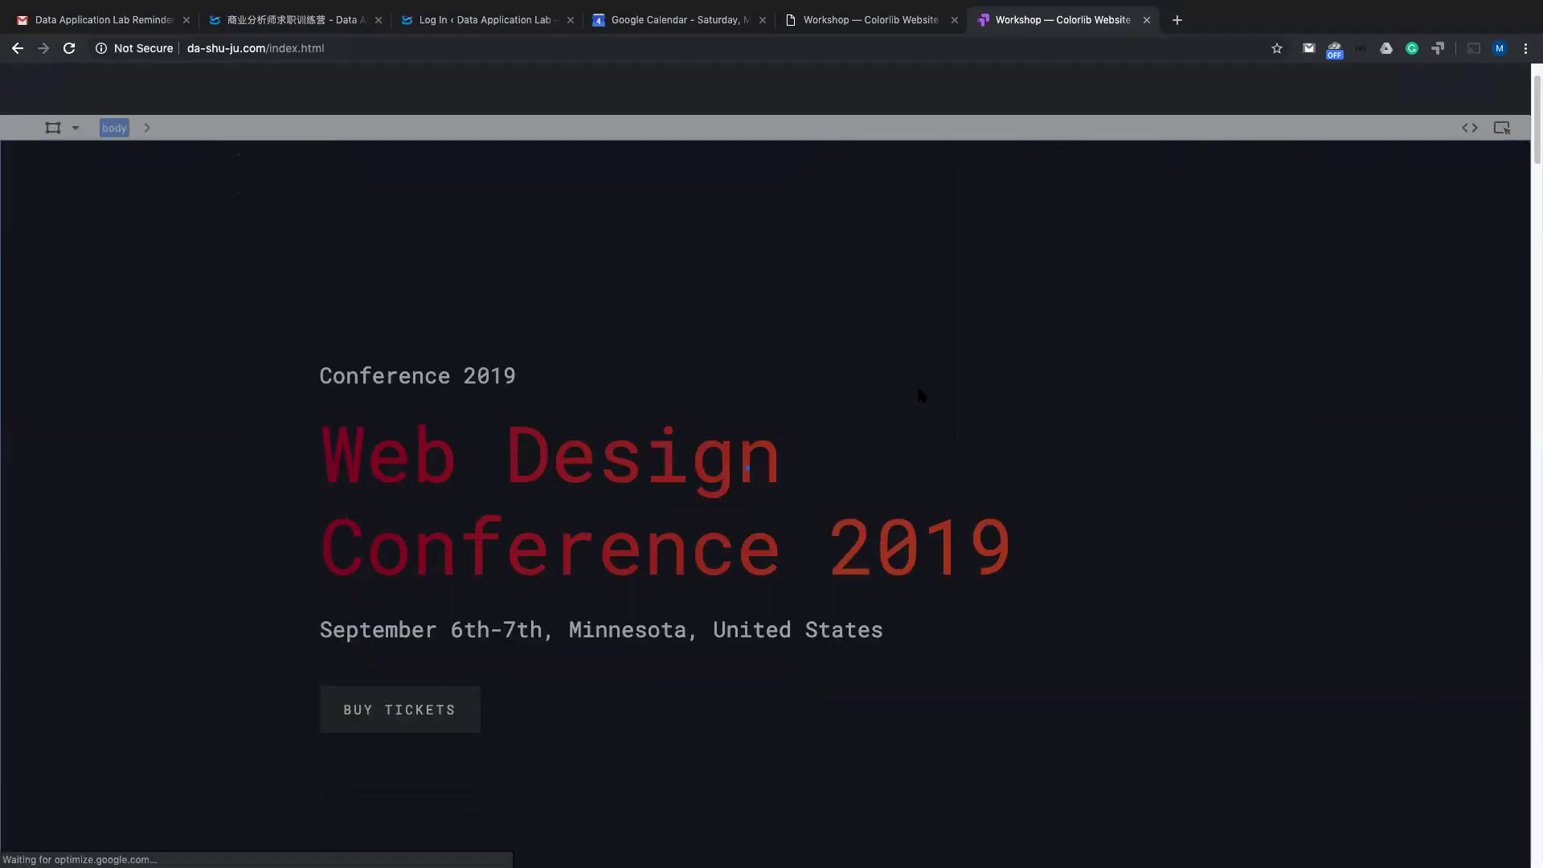
scroll(922, 396, "down", 3)
left_click(420, 446)
left_click(421, 446)
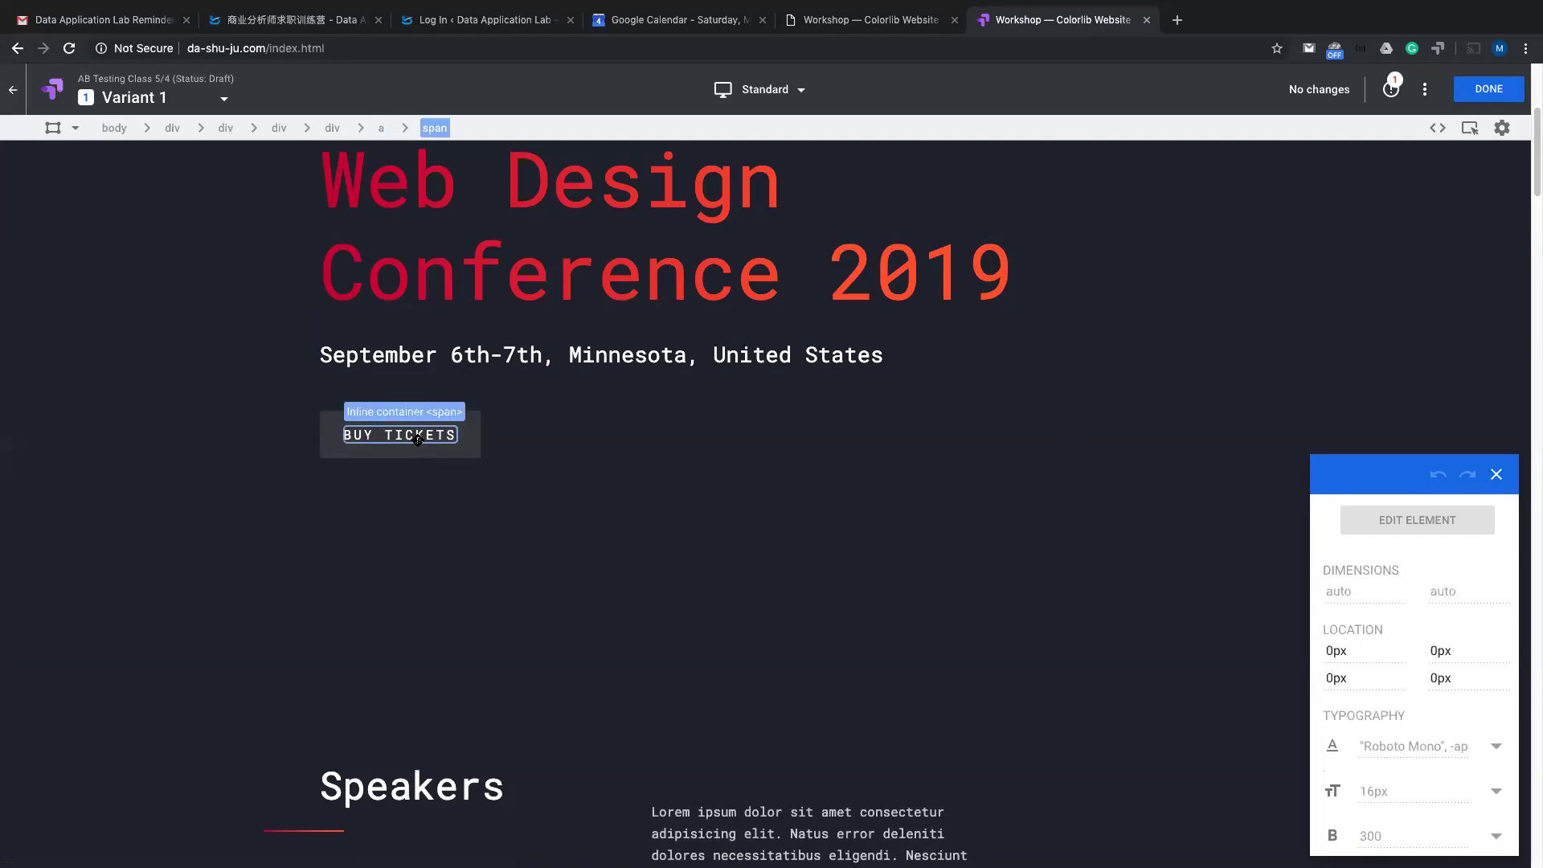
right_click(418, 439)
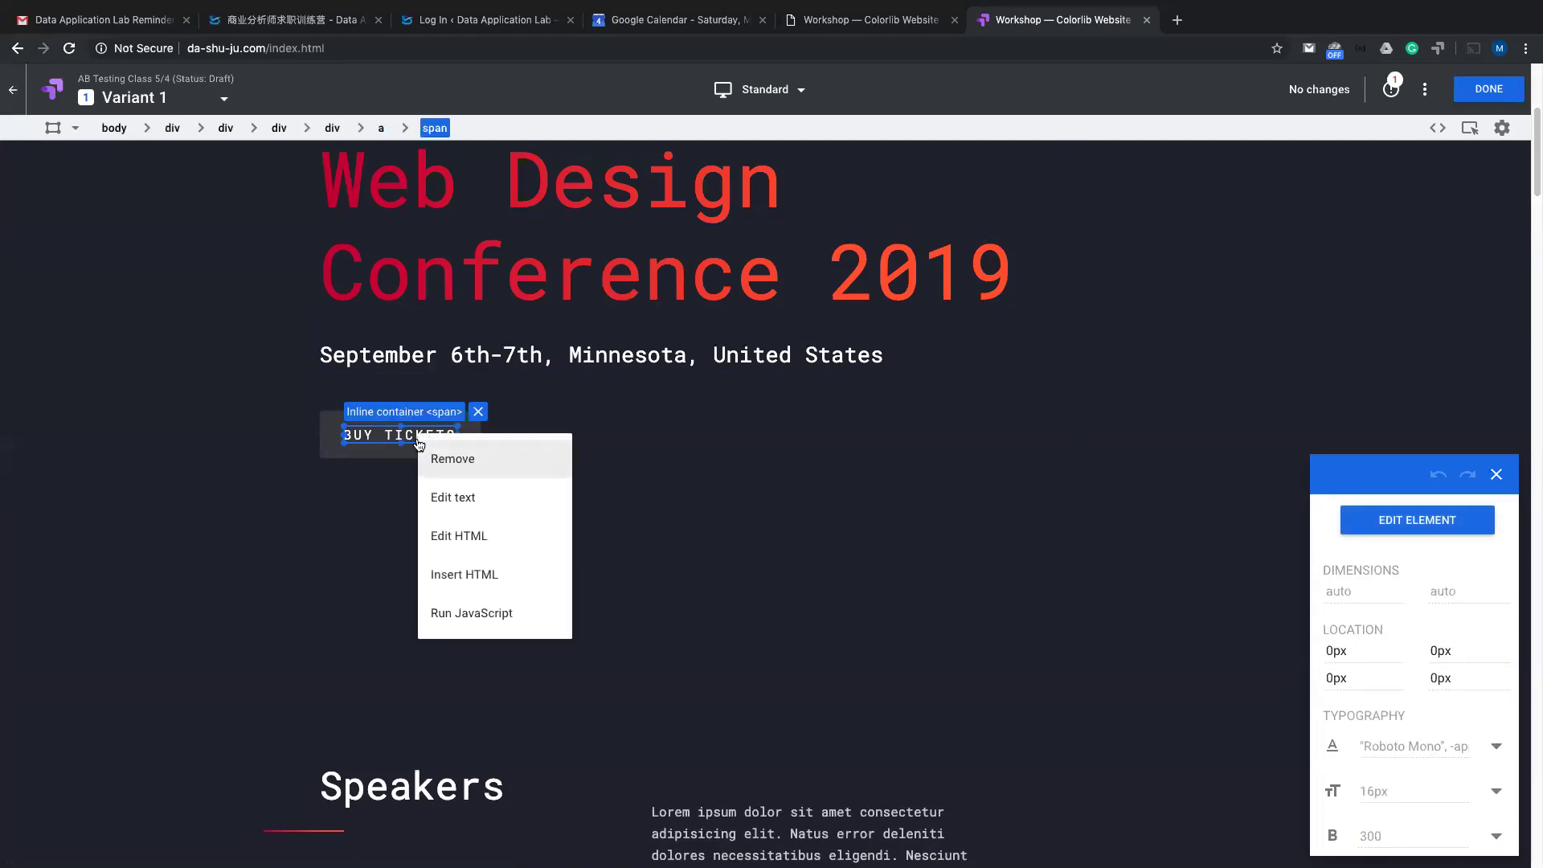
left_click(472, 498)
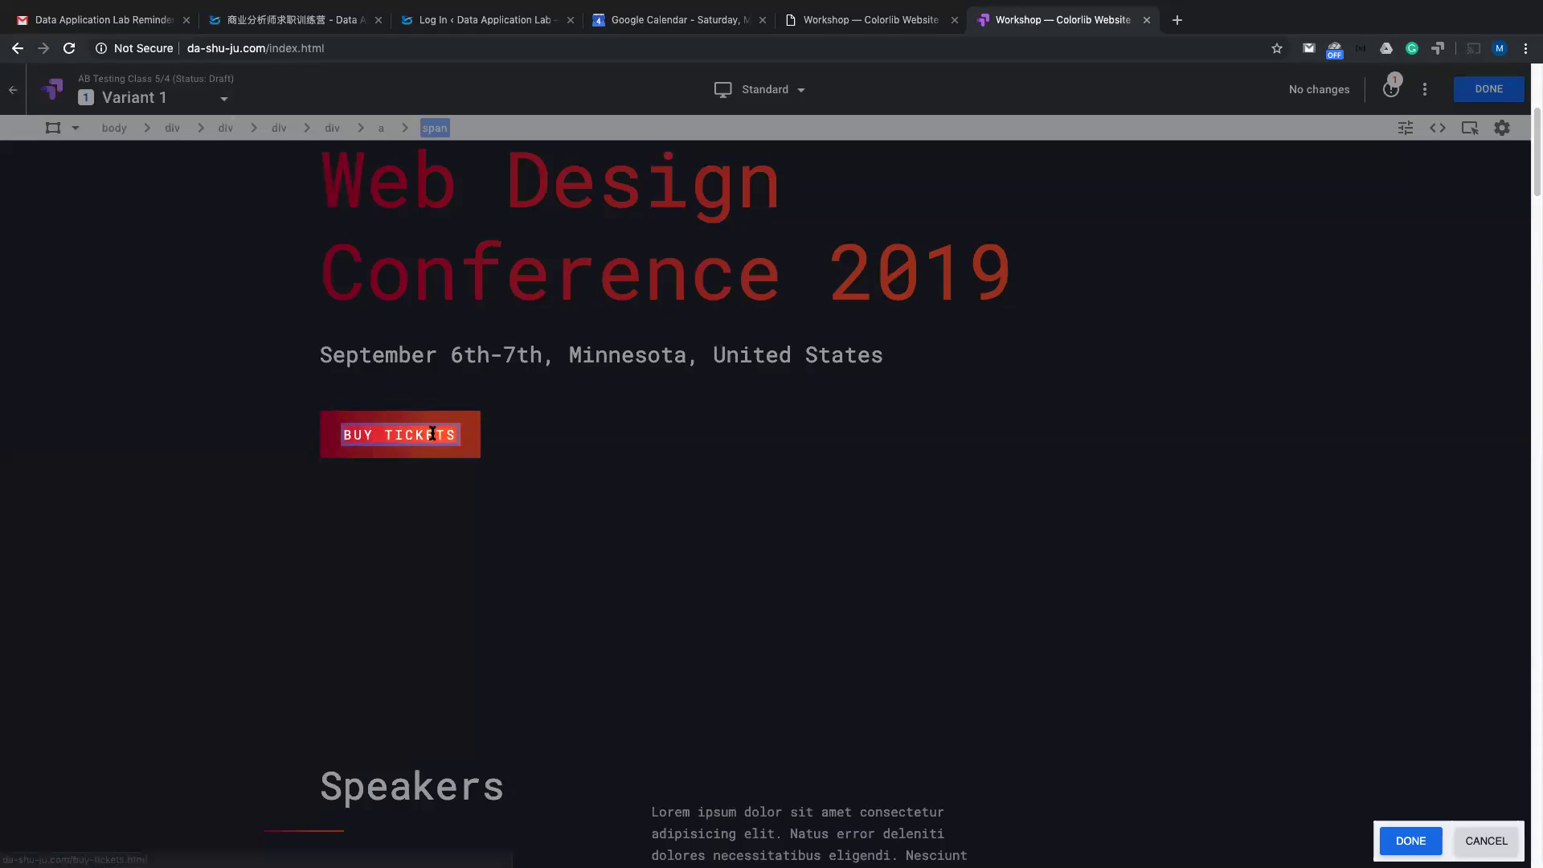
left_click_drag(455, 435, 384, 435)
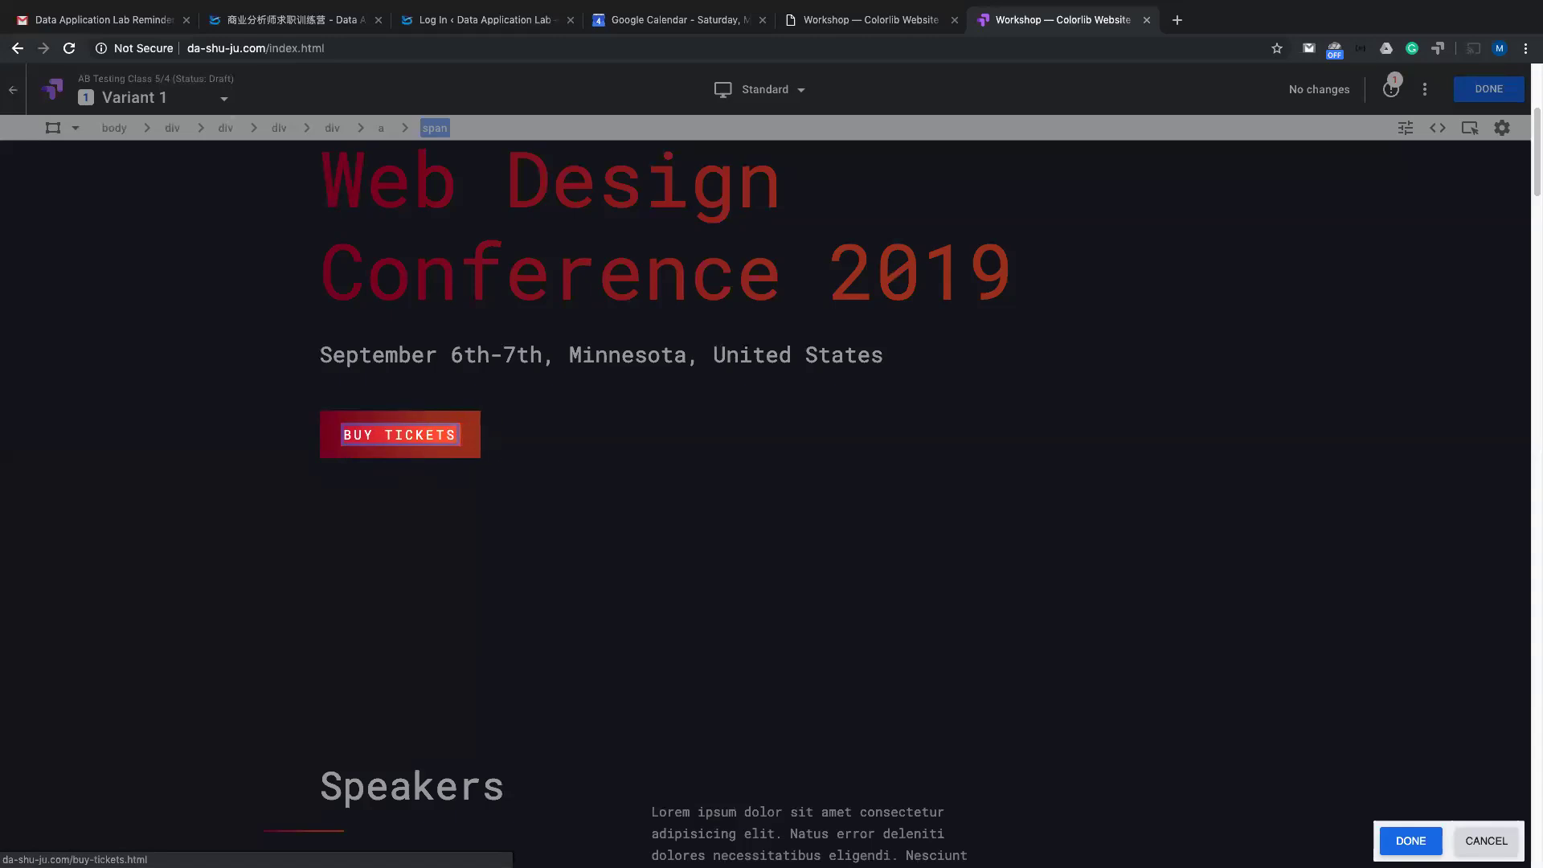
key("BackSpace")
key("BackSpace")
key("BackSpace")
key("BackSpace")
key("BackSpace")
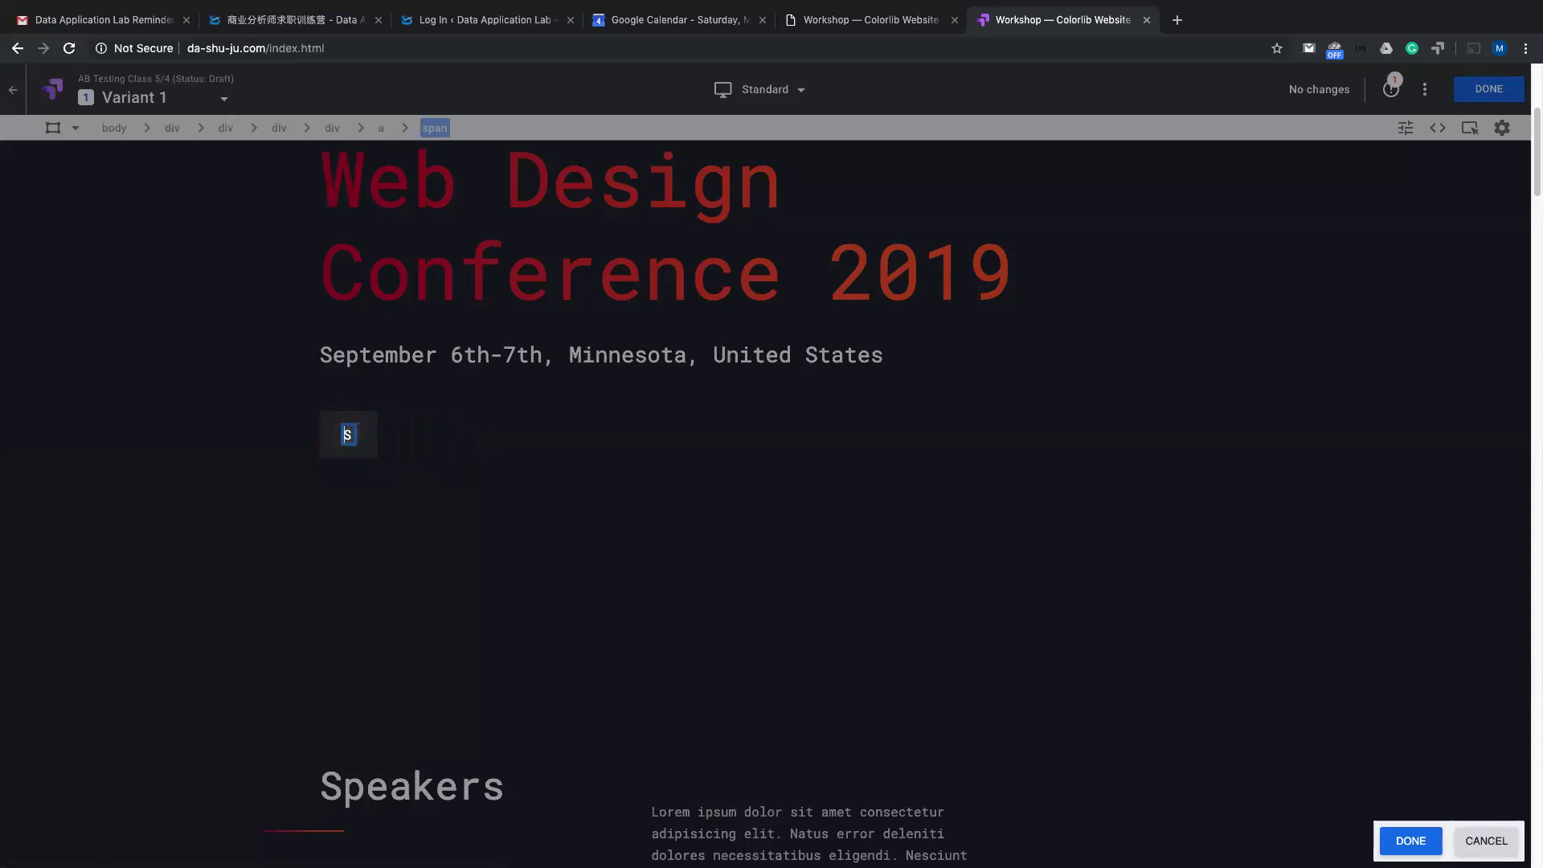
key("BackSpace")
type("REGISTER NOW")
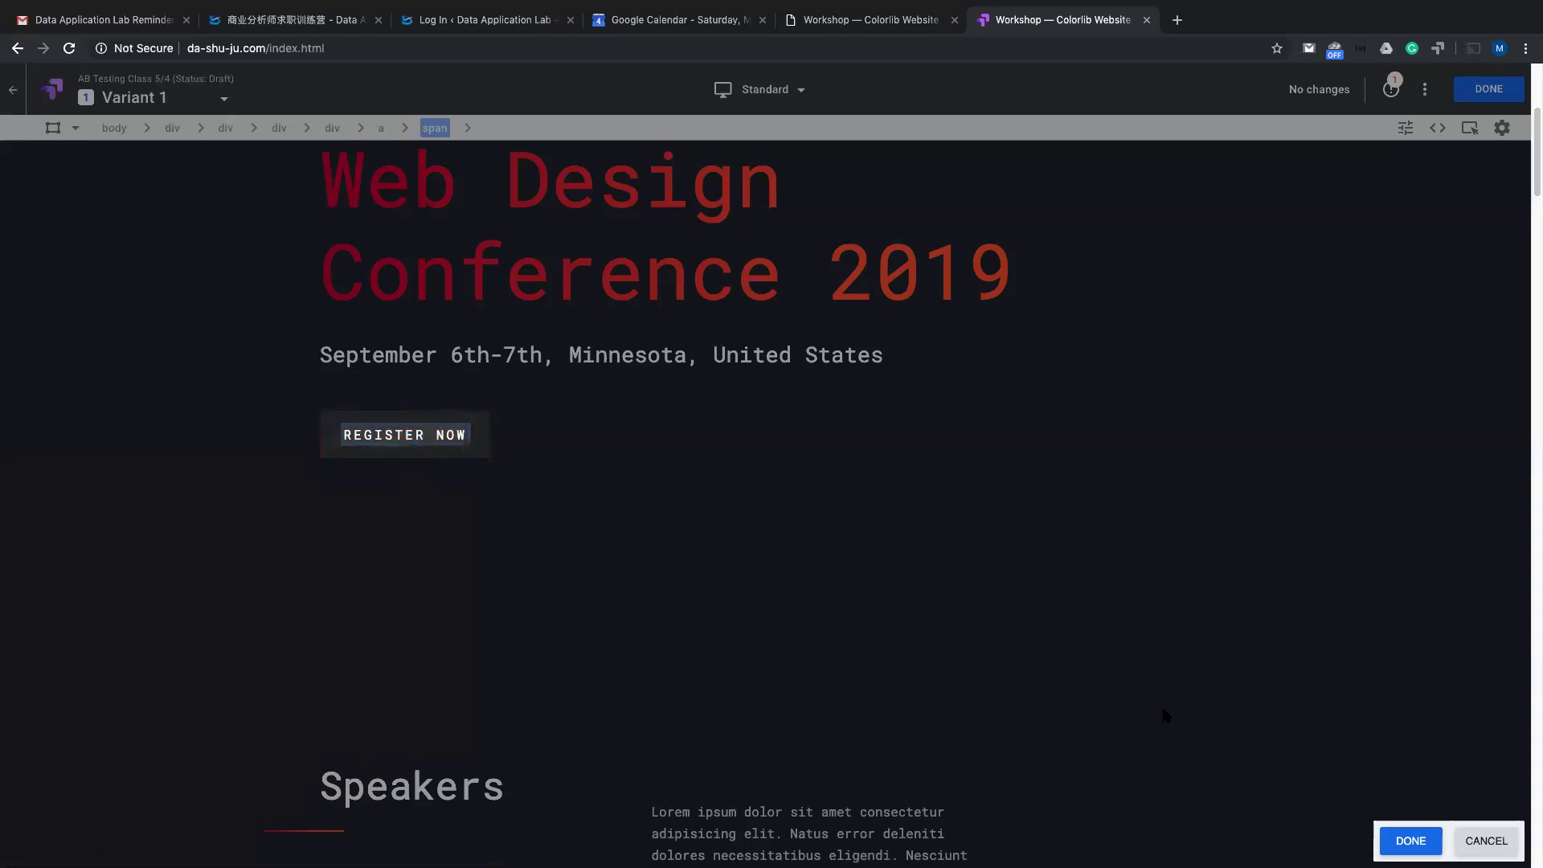
left_click(1400, 840)
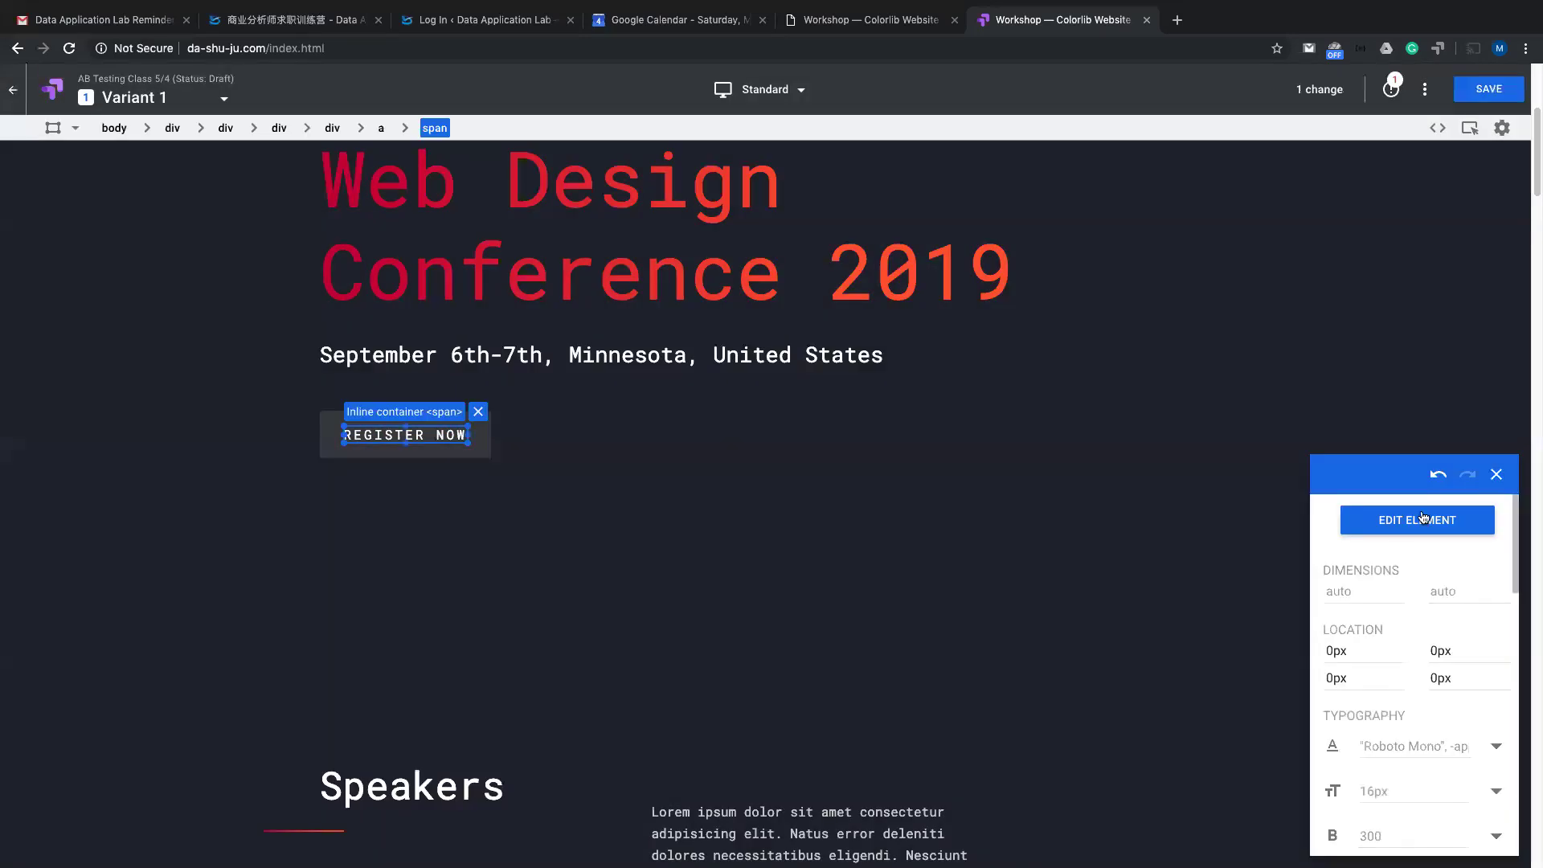
left_click(1486, 92)
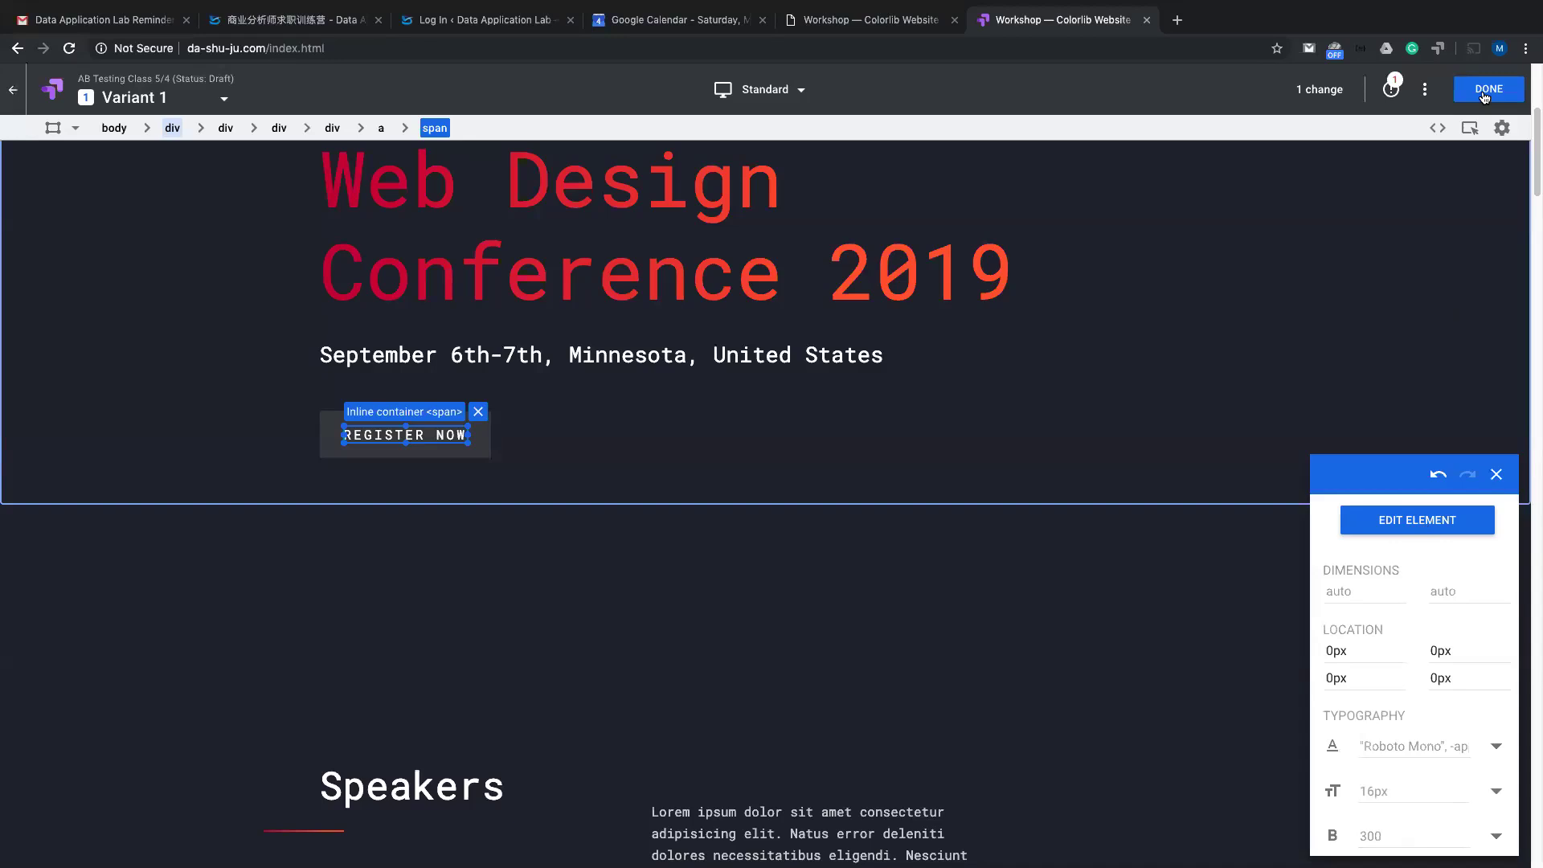
left_click(1486, 94)
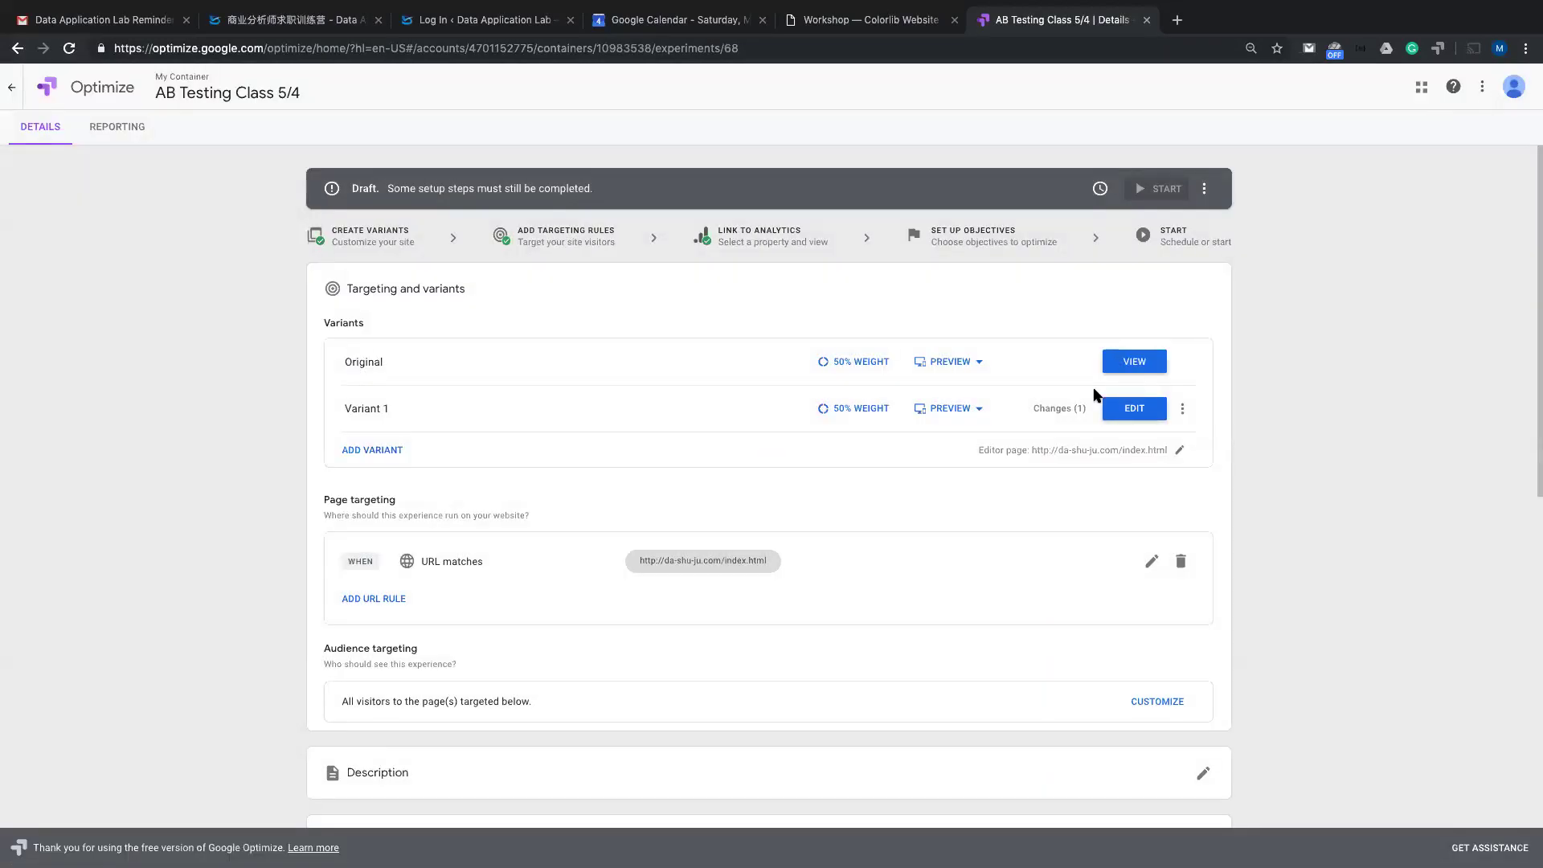
- Open web previews of Variant 1 and the original, and compare the button below the headline on both pages
left_click(979, 409)
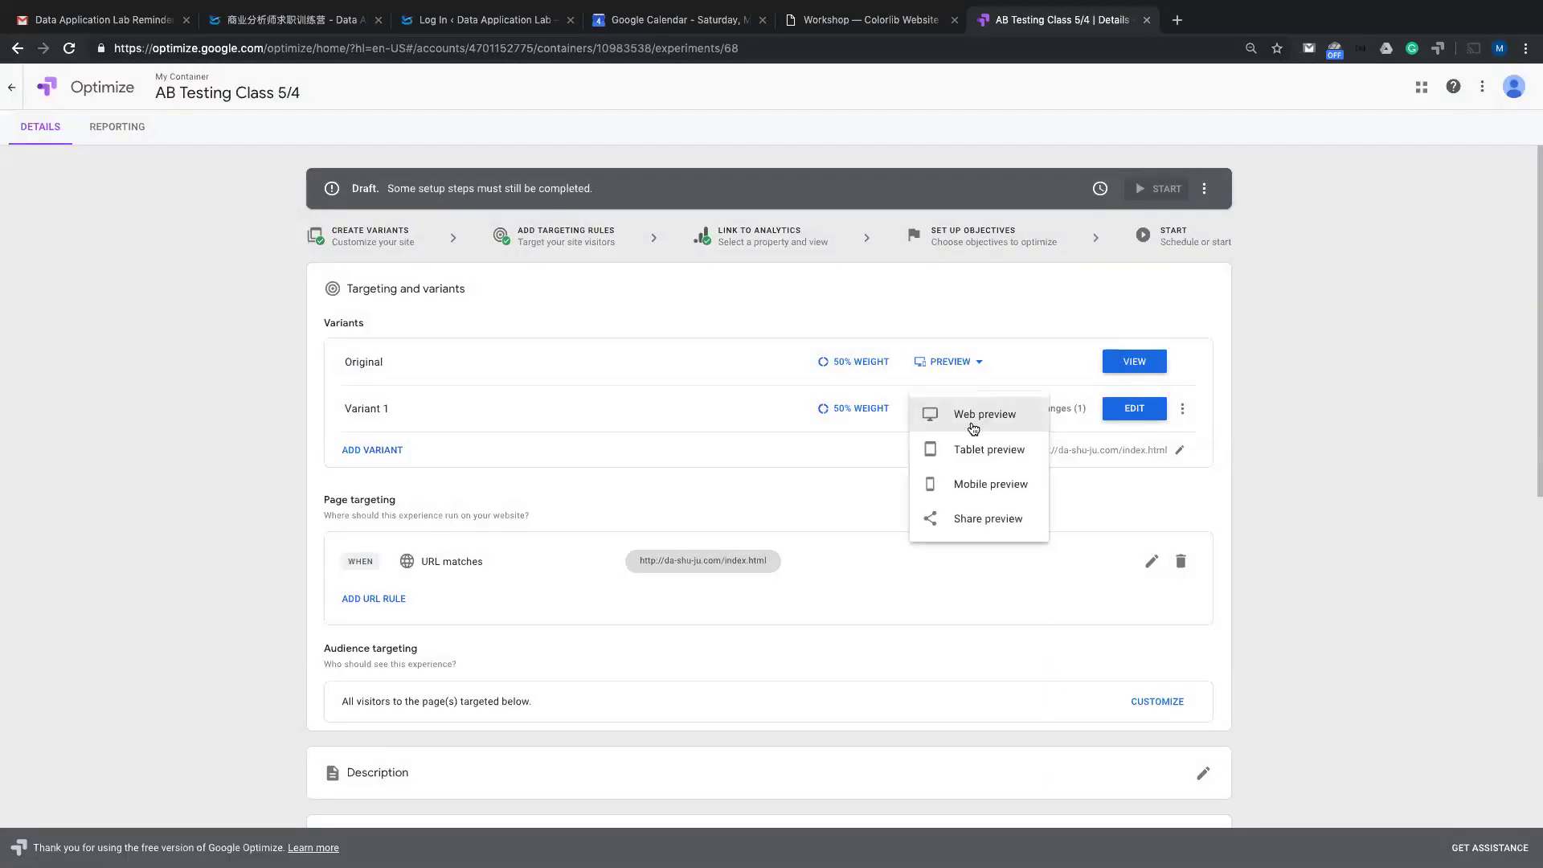
left_click(970, 421)
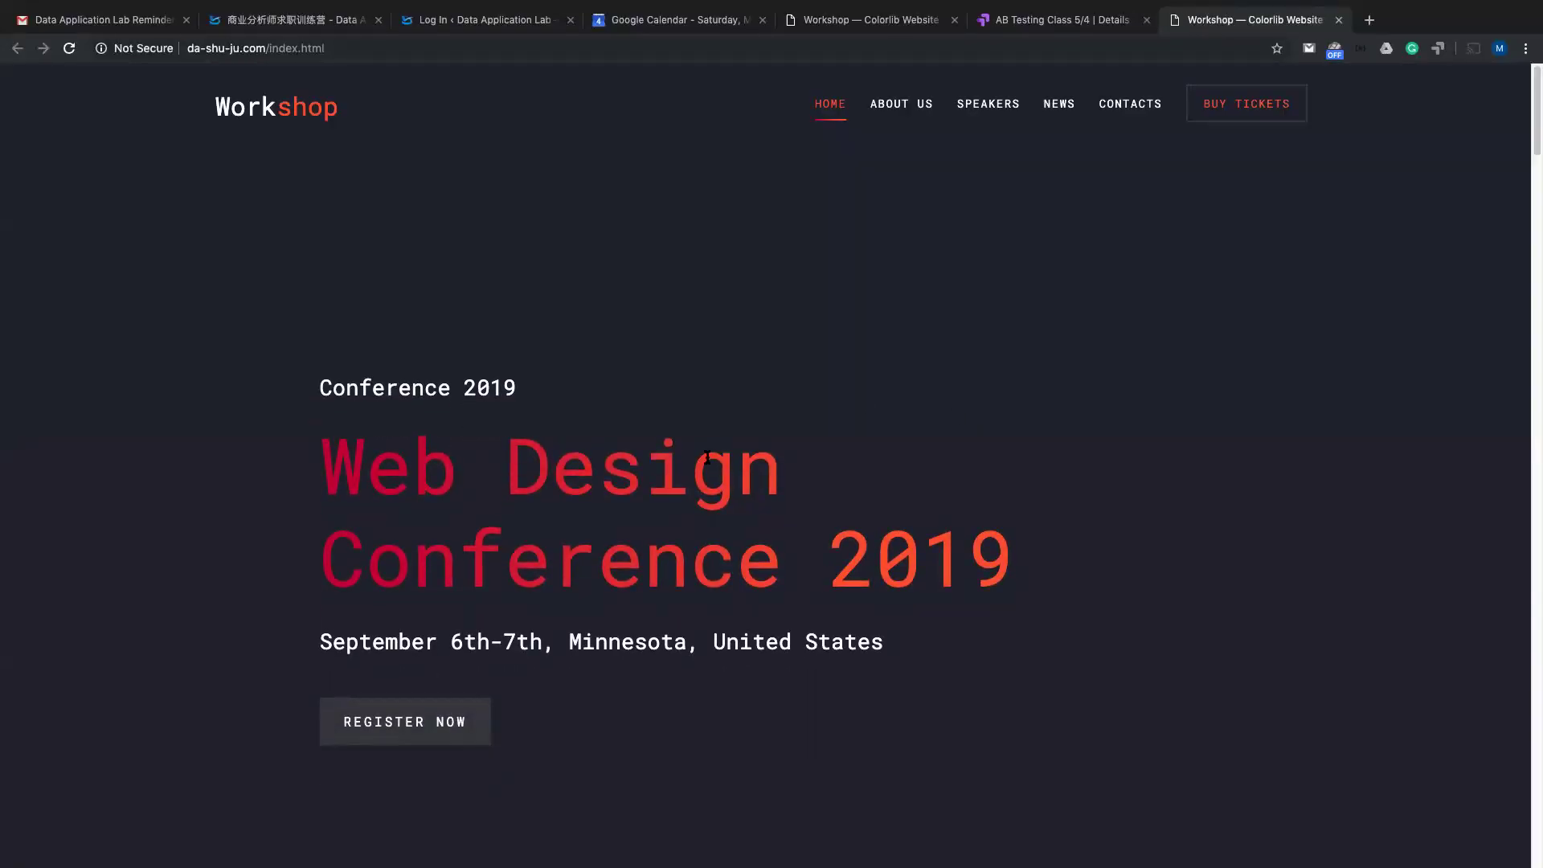
left_click(1050, 32)
left_click(977, 361)
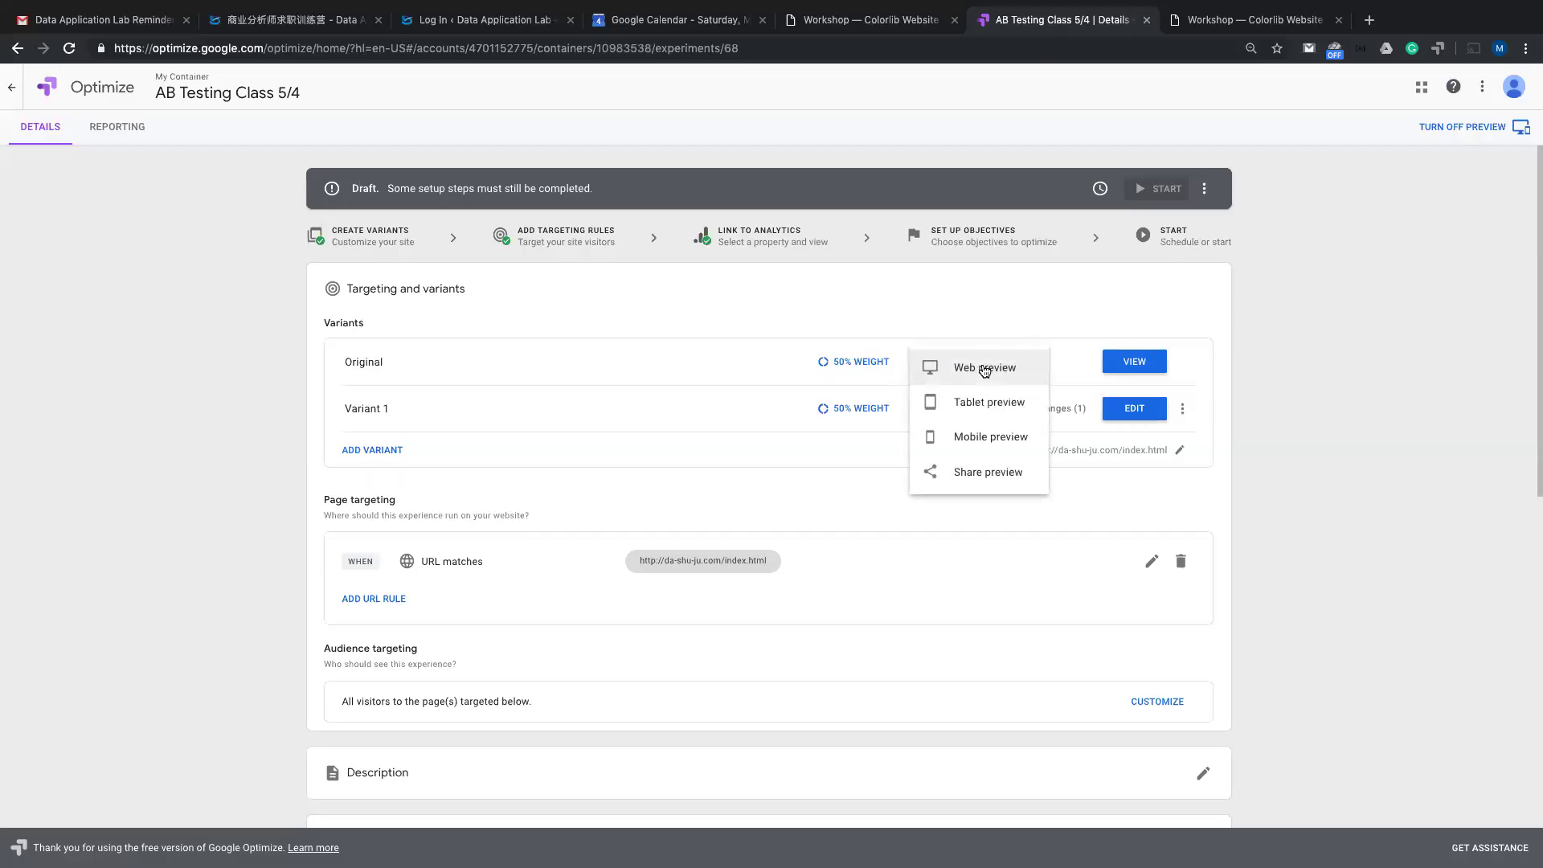
left_click(970, 372)
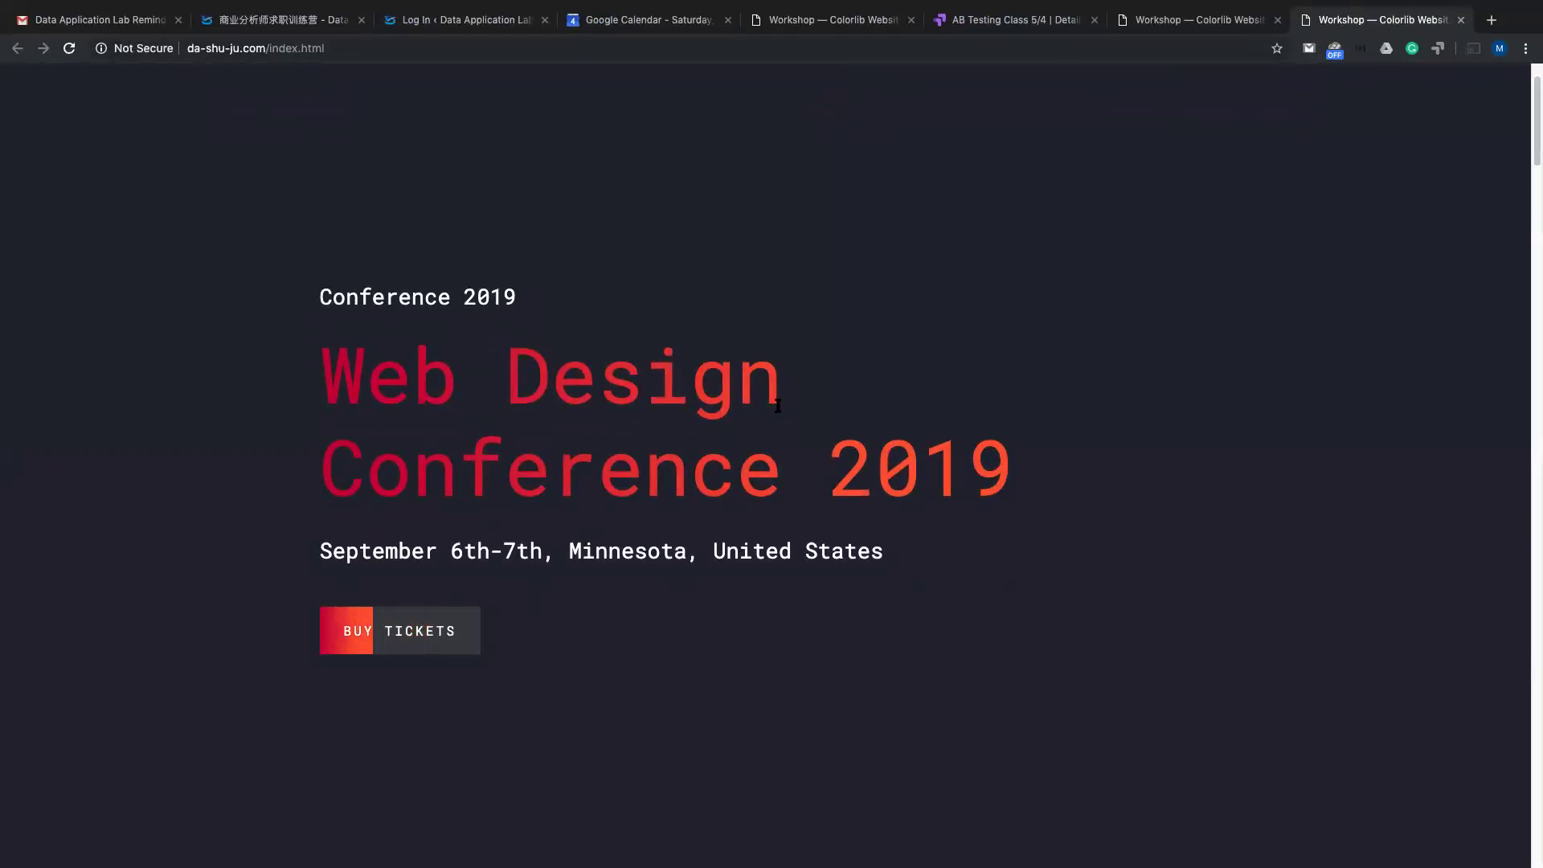
left_click(1222, 20)
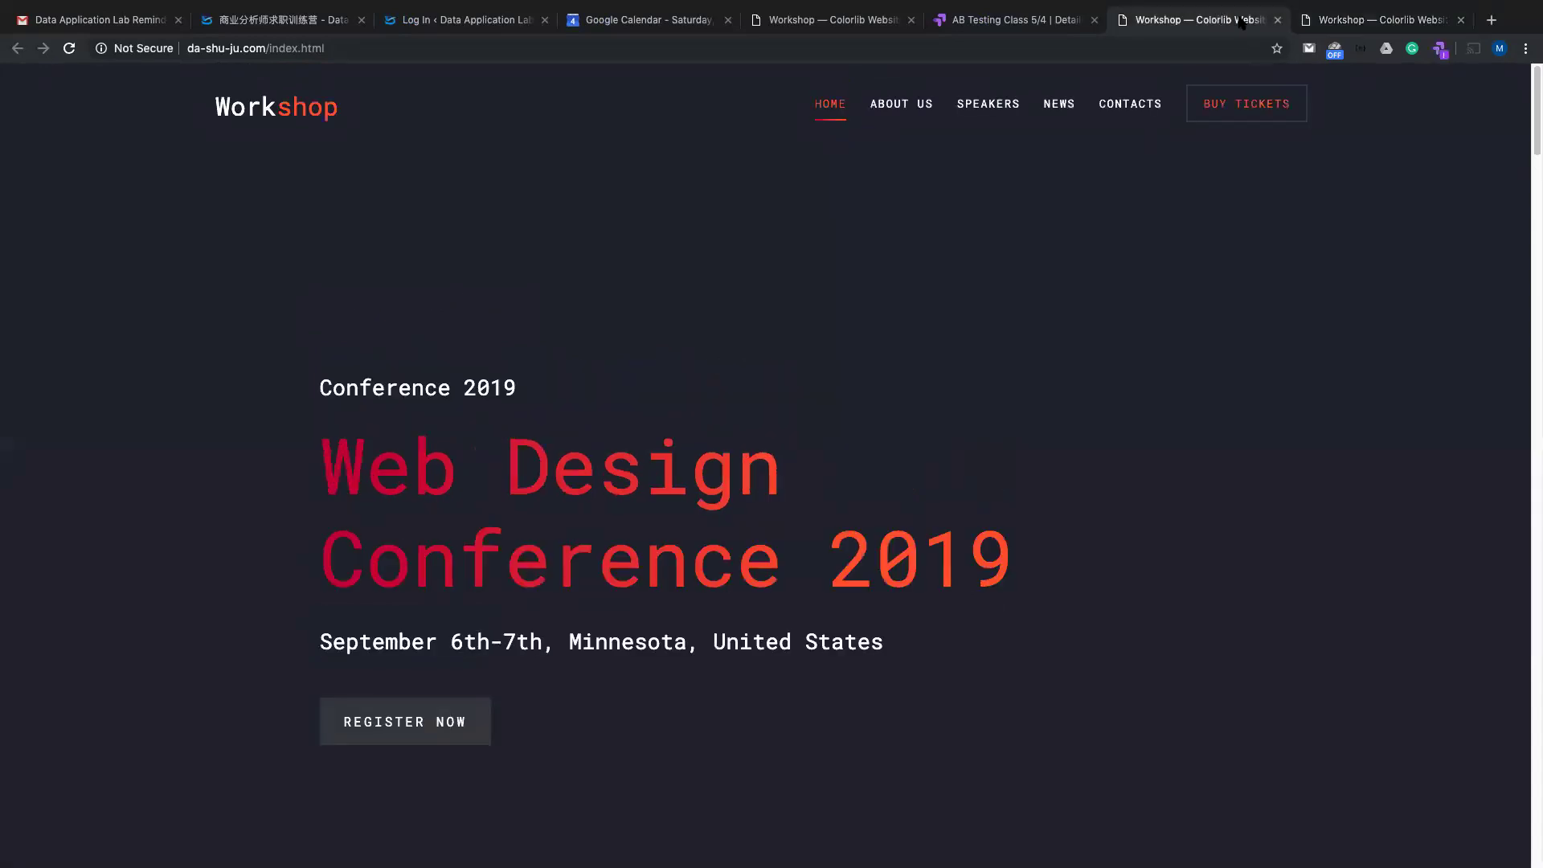
left_click(1366, 25)
- Edit the experiment's page targeting rule: check the live Workshop address, remove the existing URL value and set the condition to "starts with"
left_click(1016, 26)
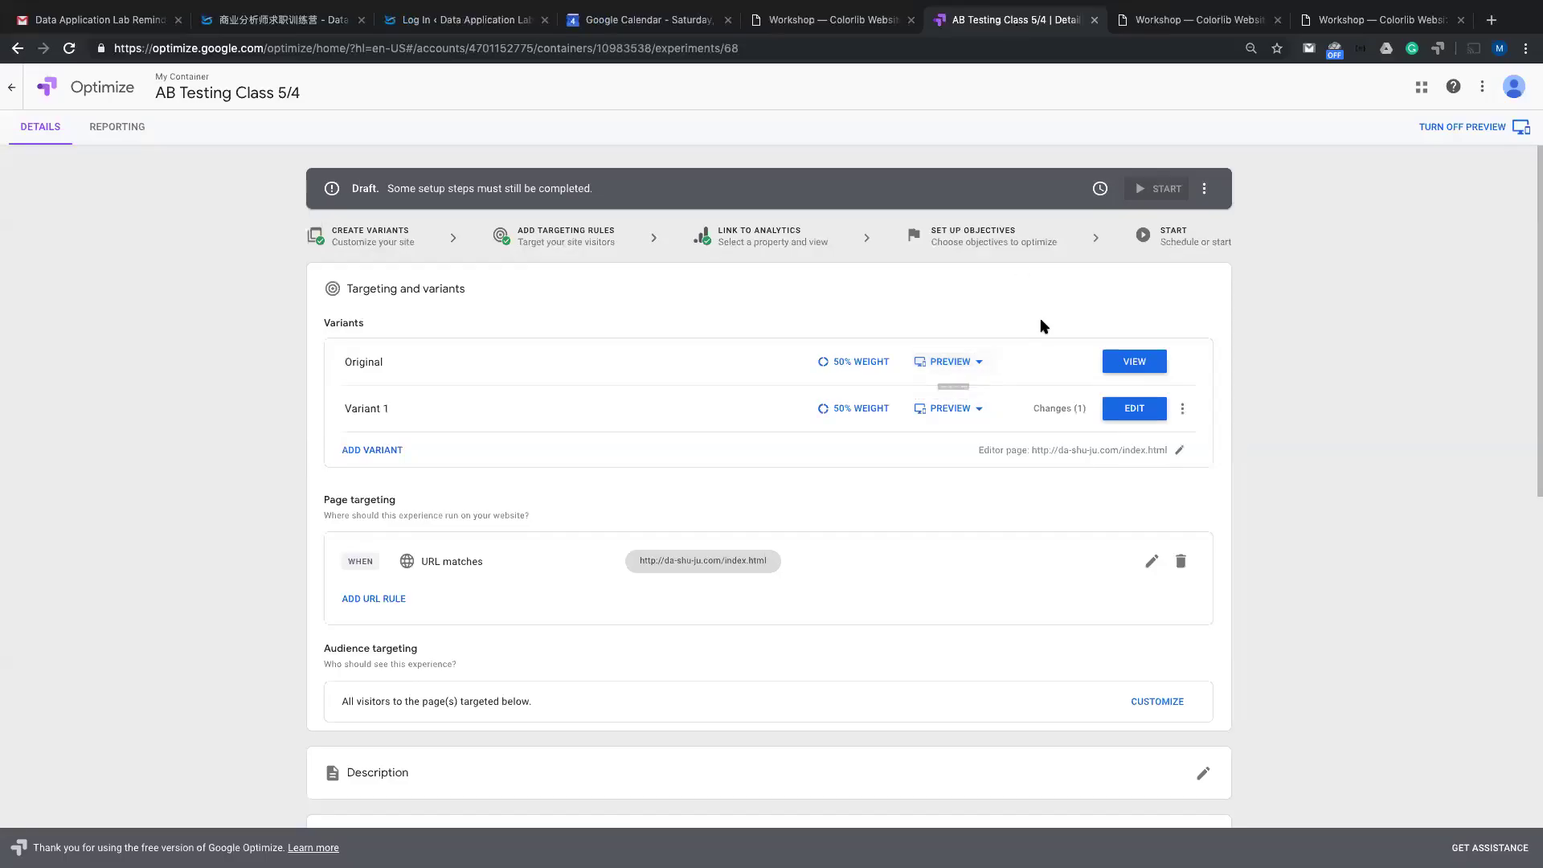
scroll(1053, 322, "down", 2)
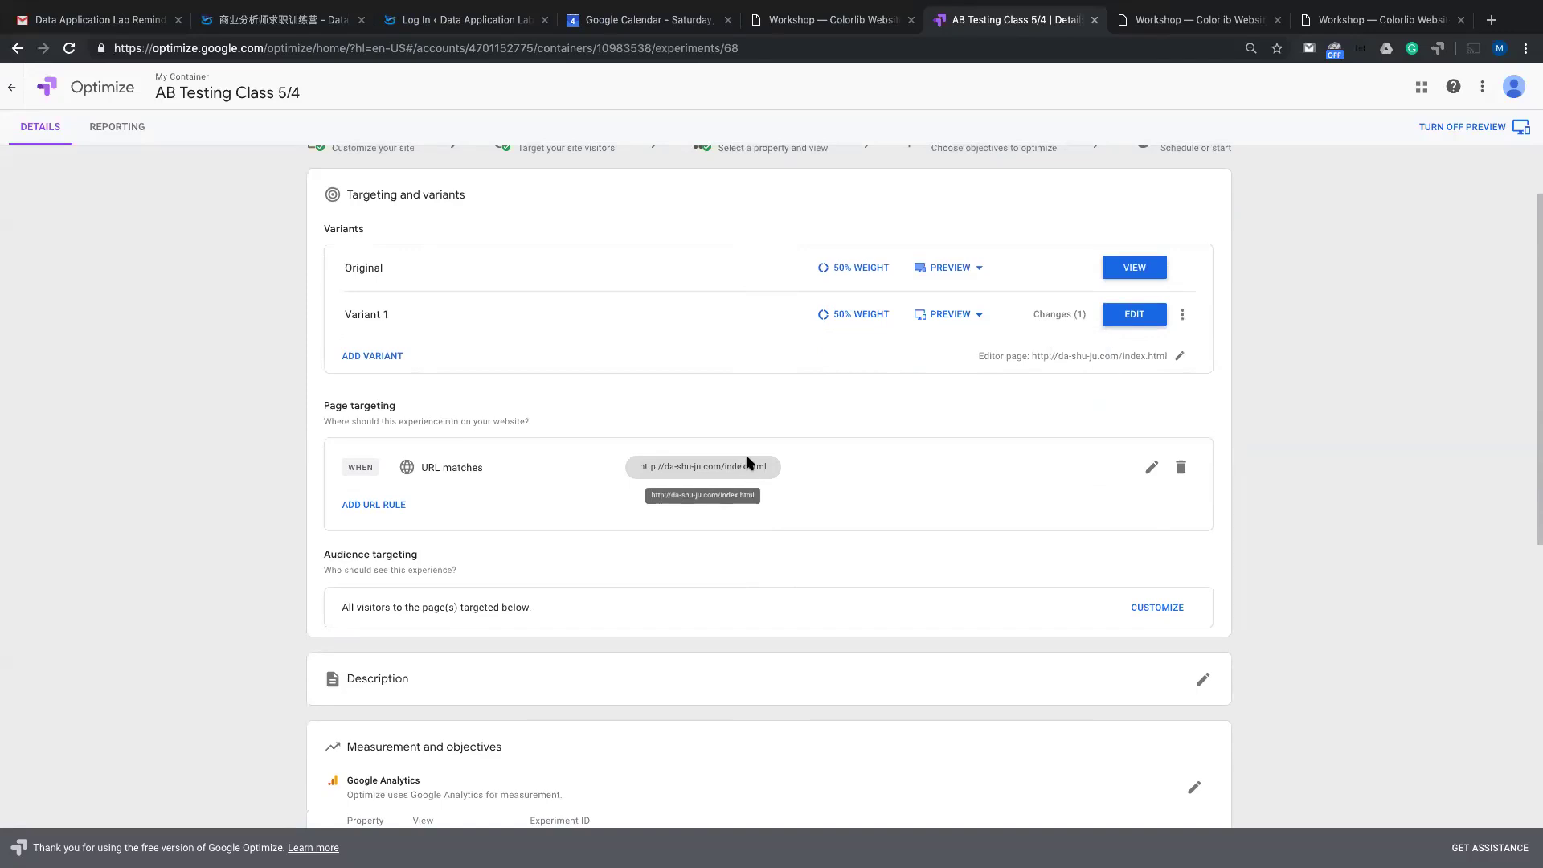
left_click(1151, 467)
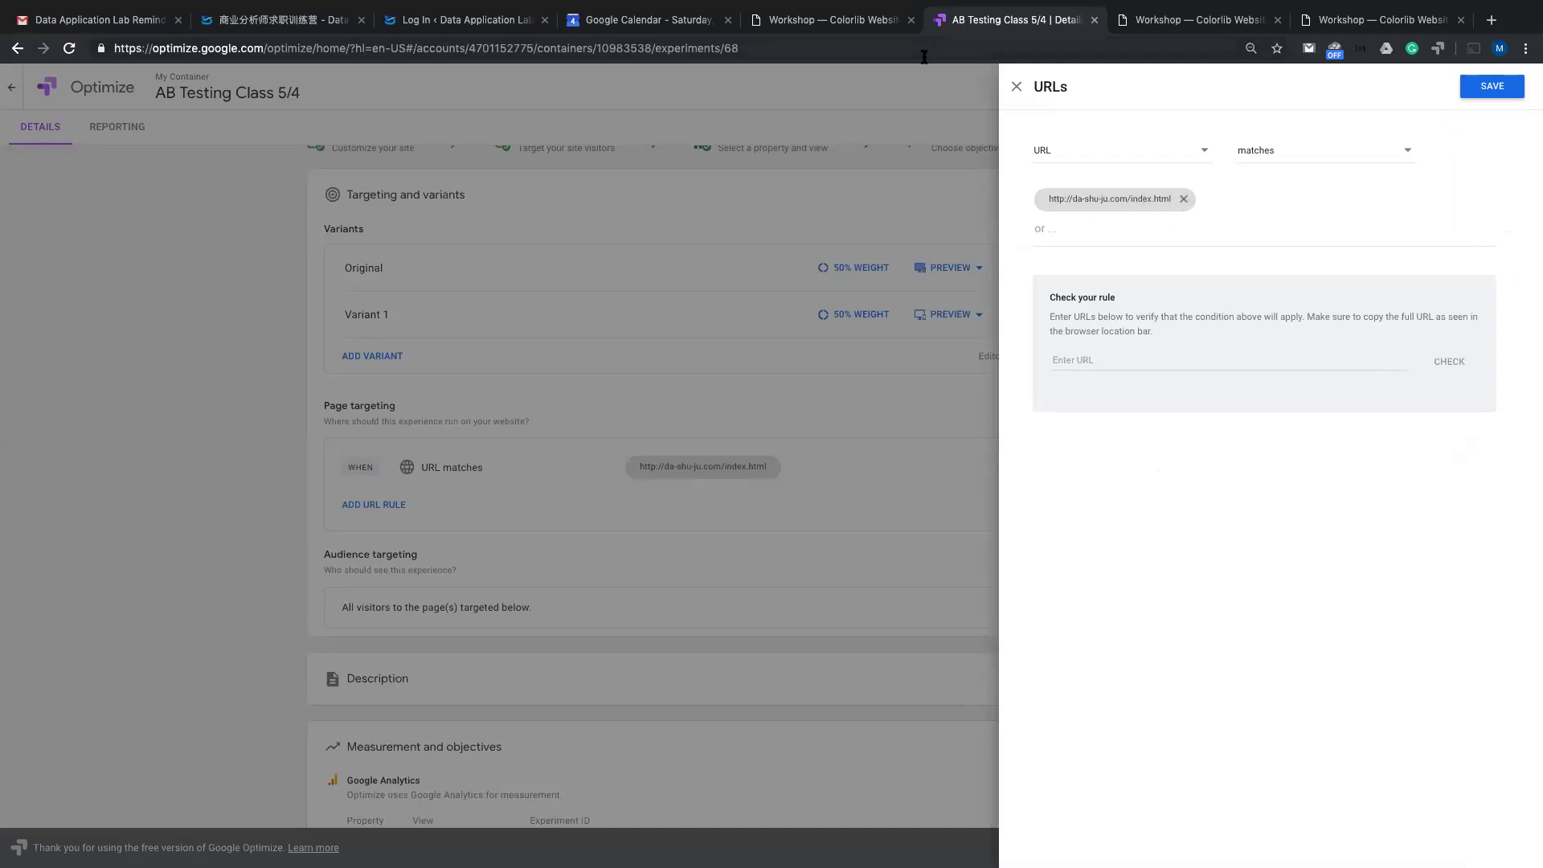
left_click(831, 22)
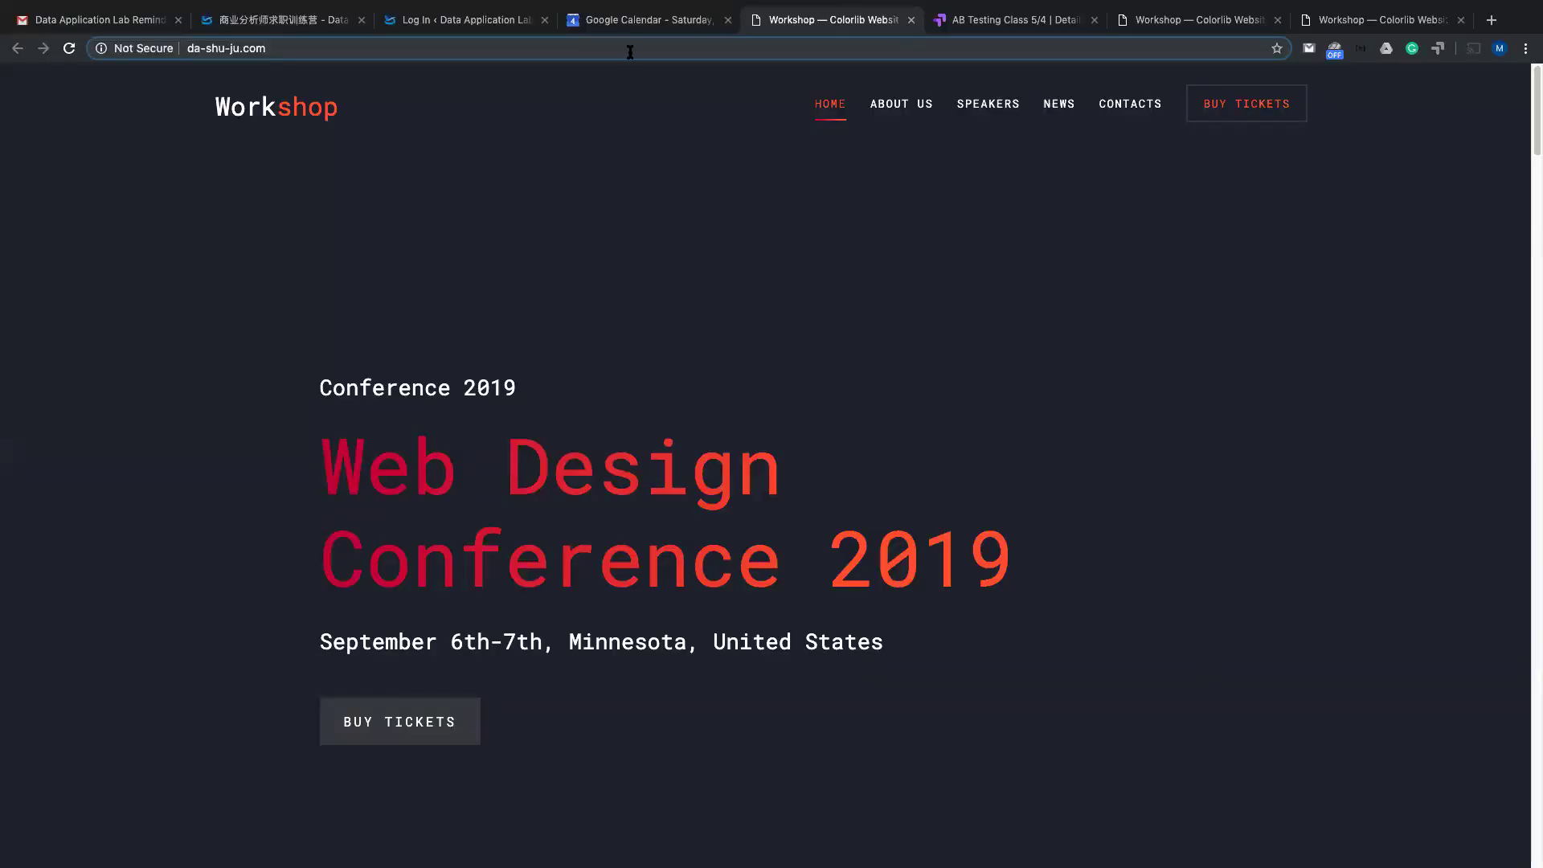
key("Return")
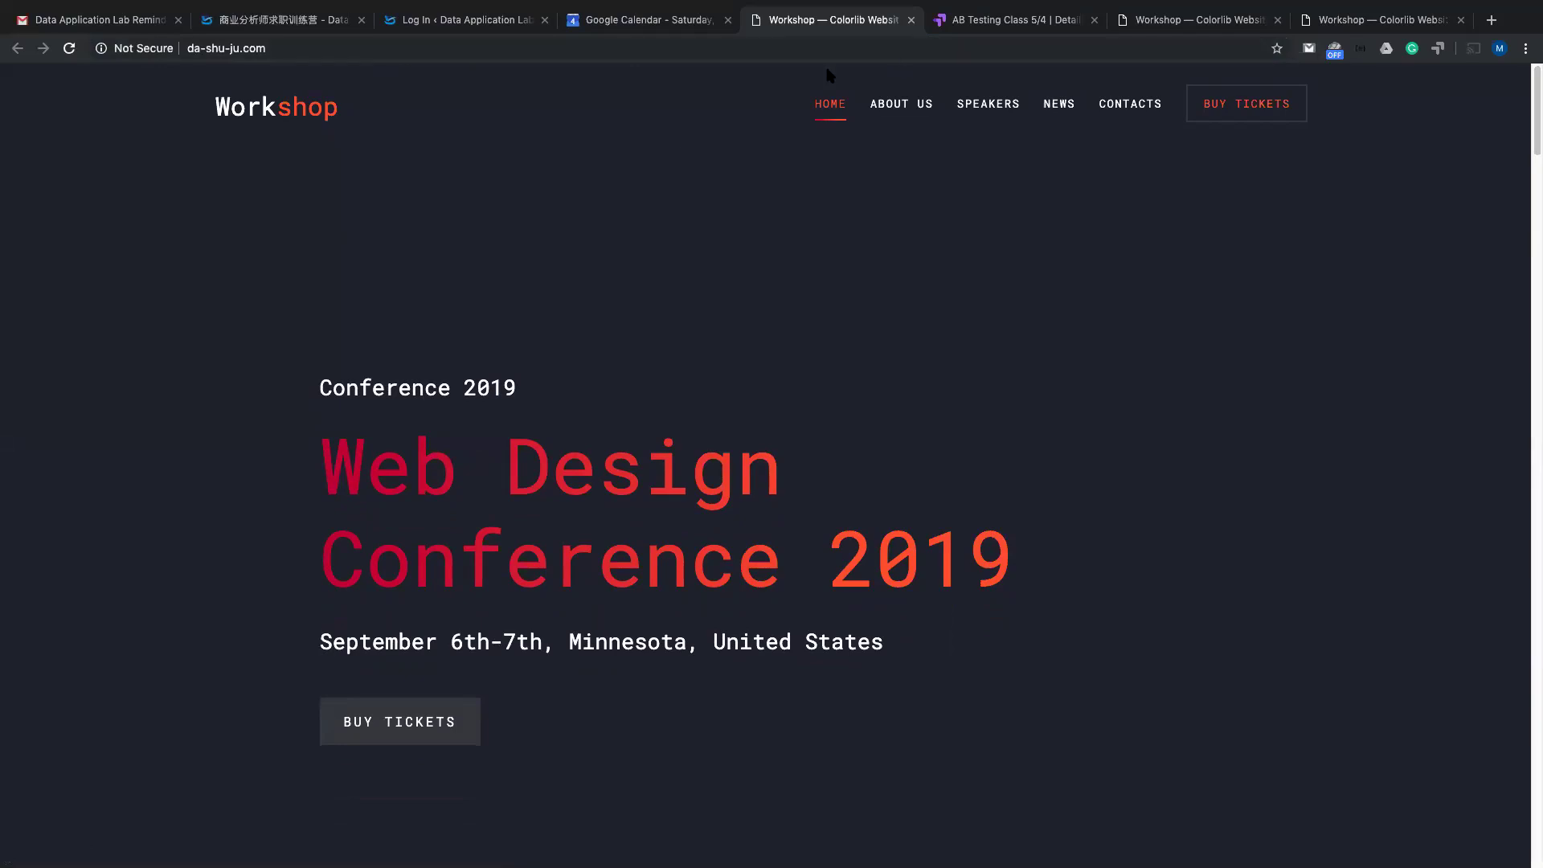
left_click(996, 23)
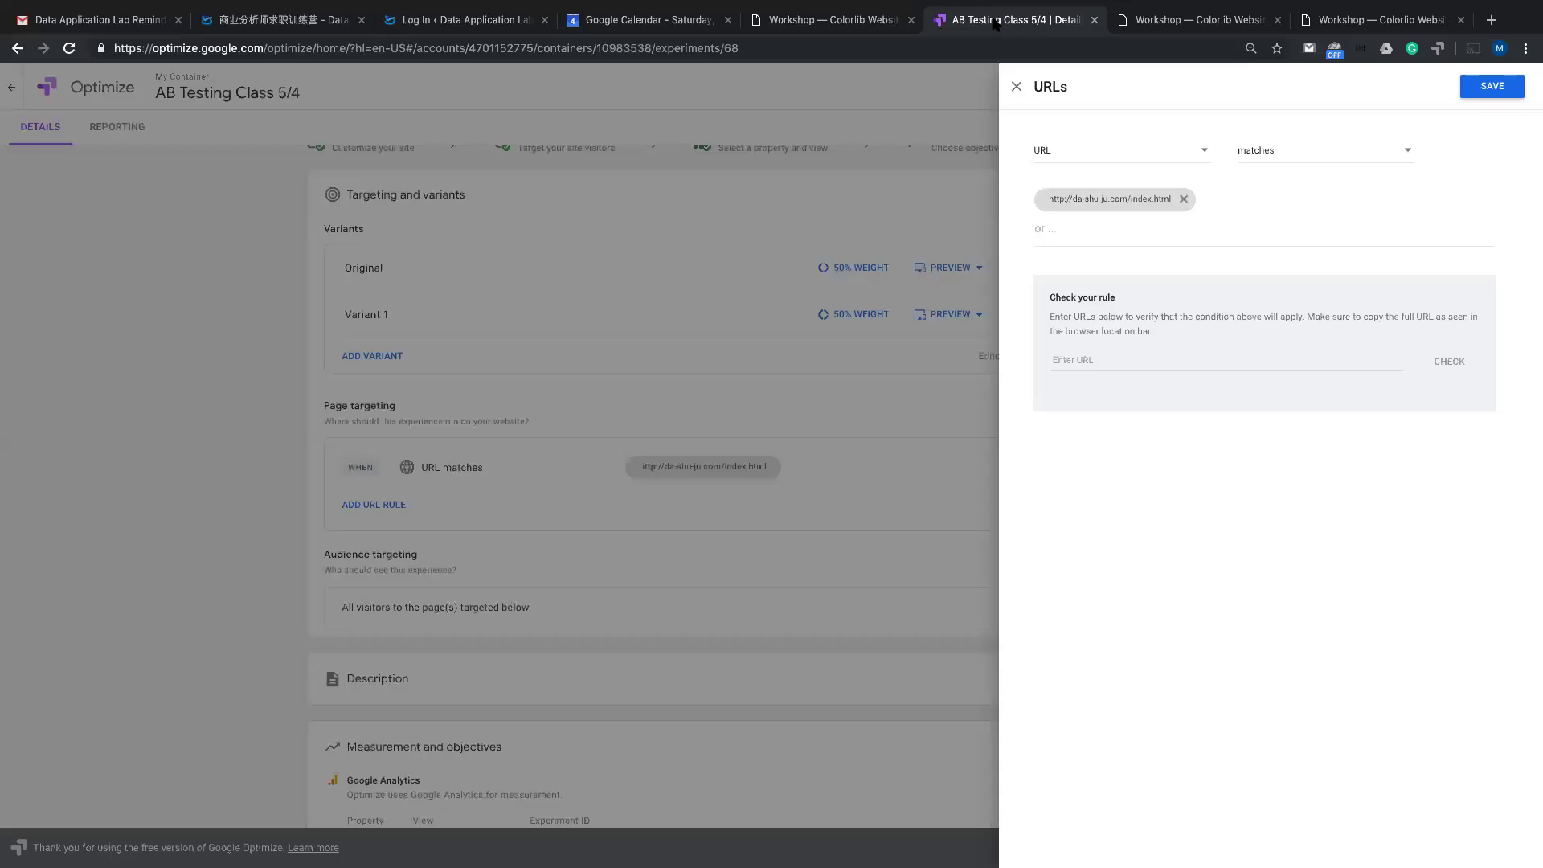
left_click(1185, 200)
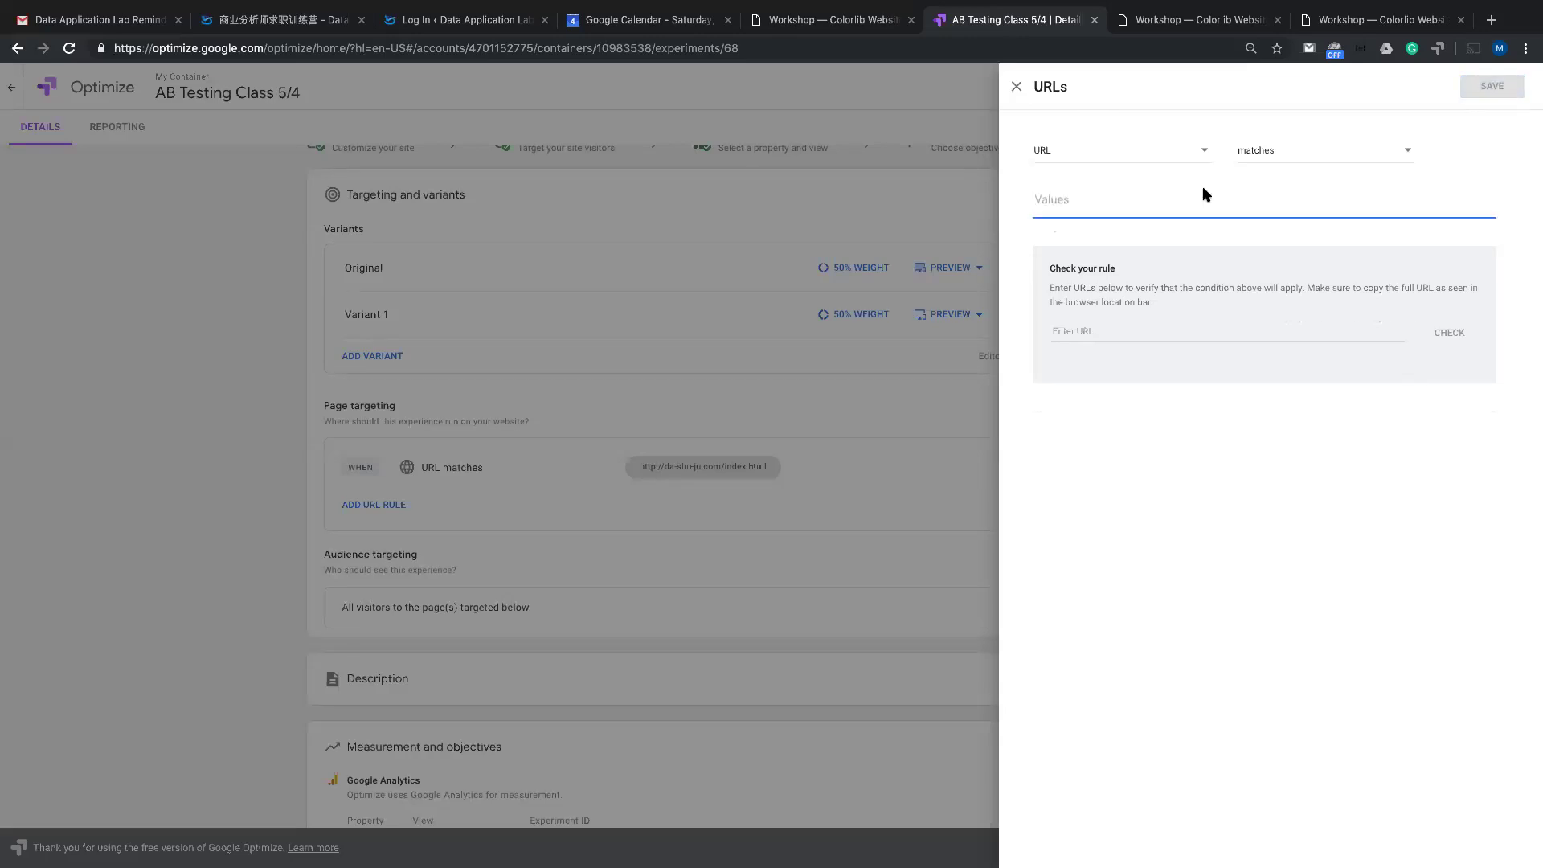
left_click(1270, 158)
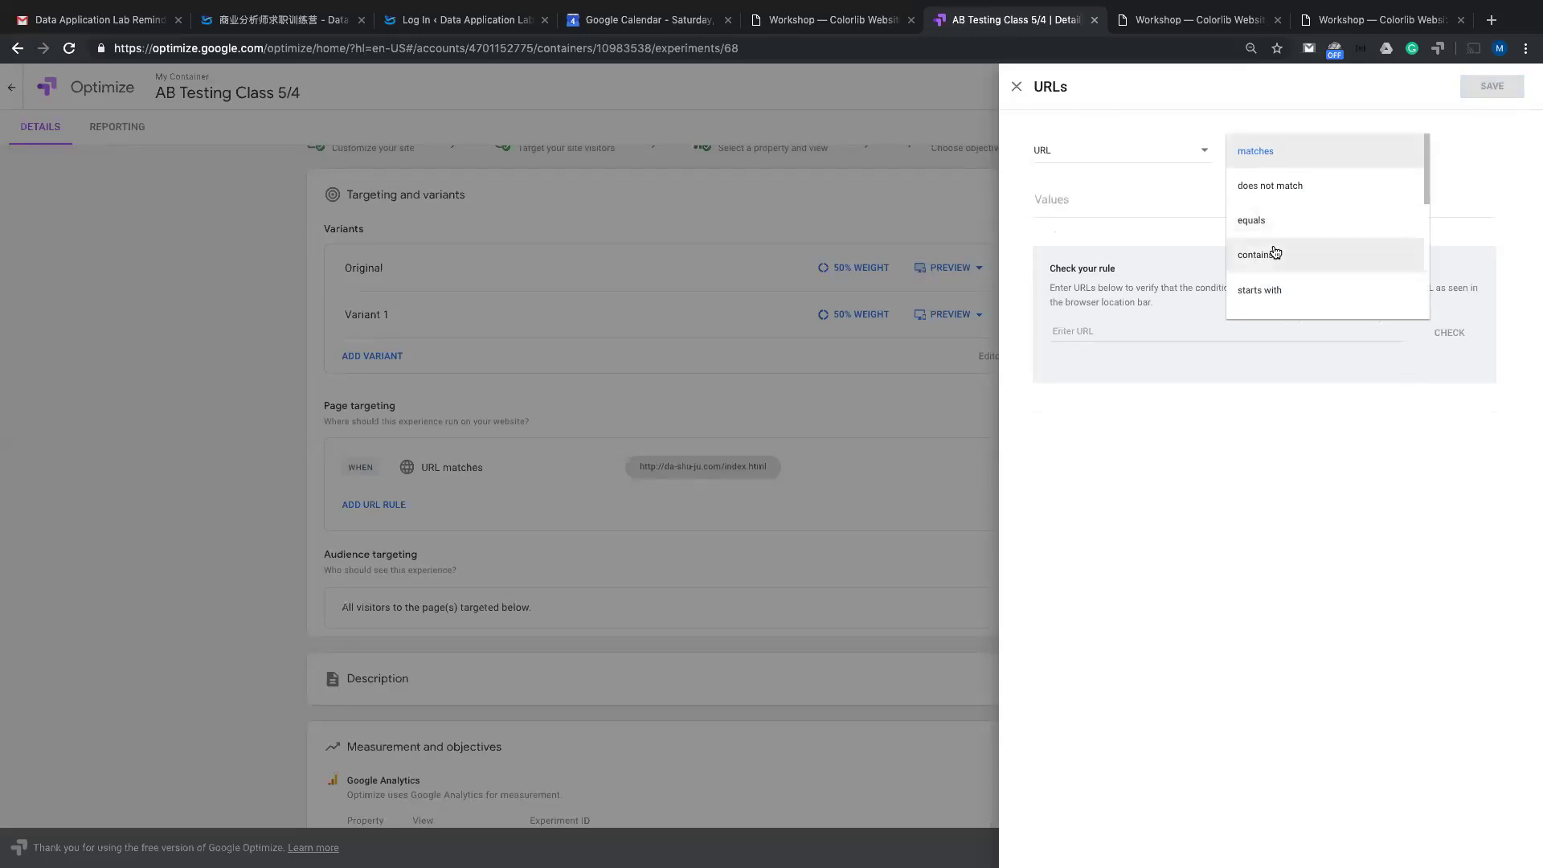
left_click(1264, 291)
left_click(1150, 207)
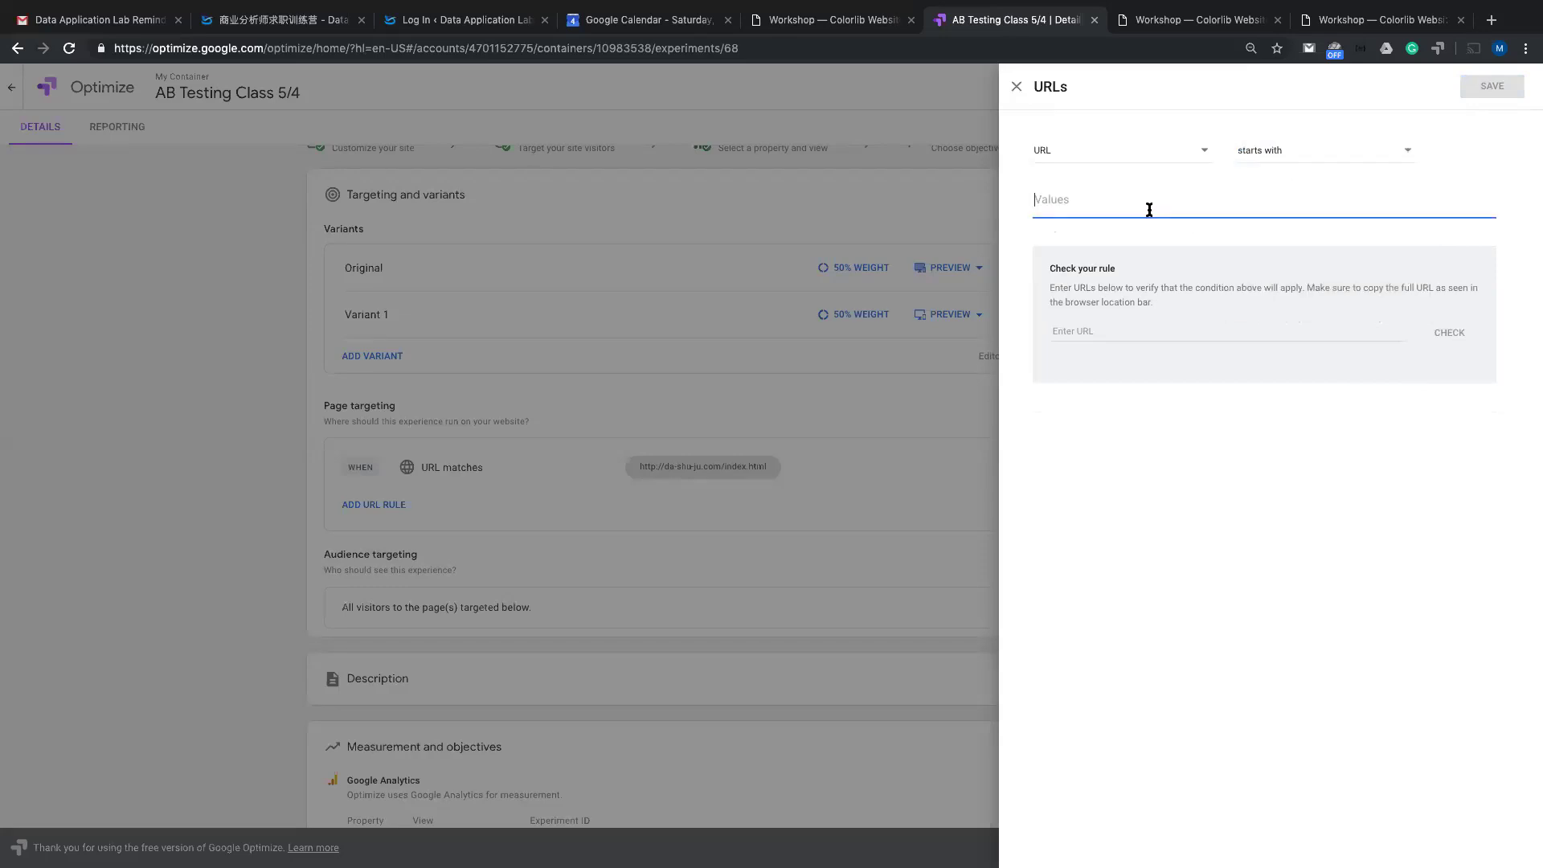
left_click(1347, 23)
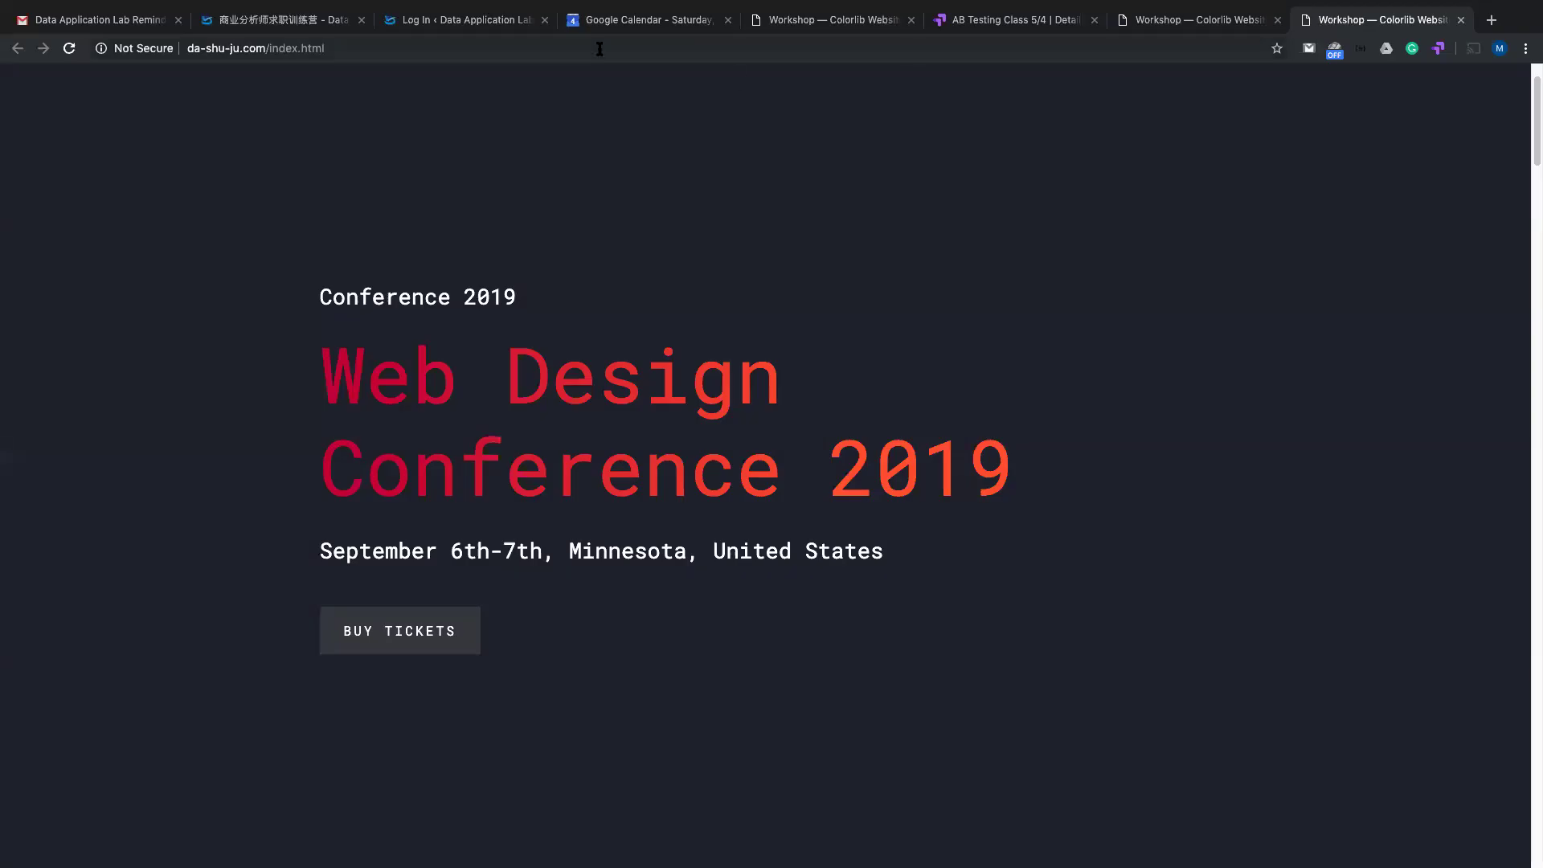
left_click(1161, 24)
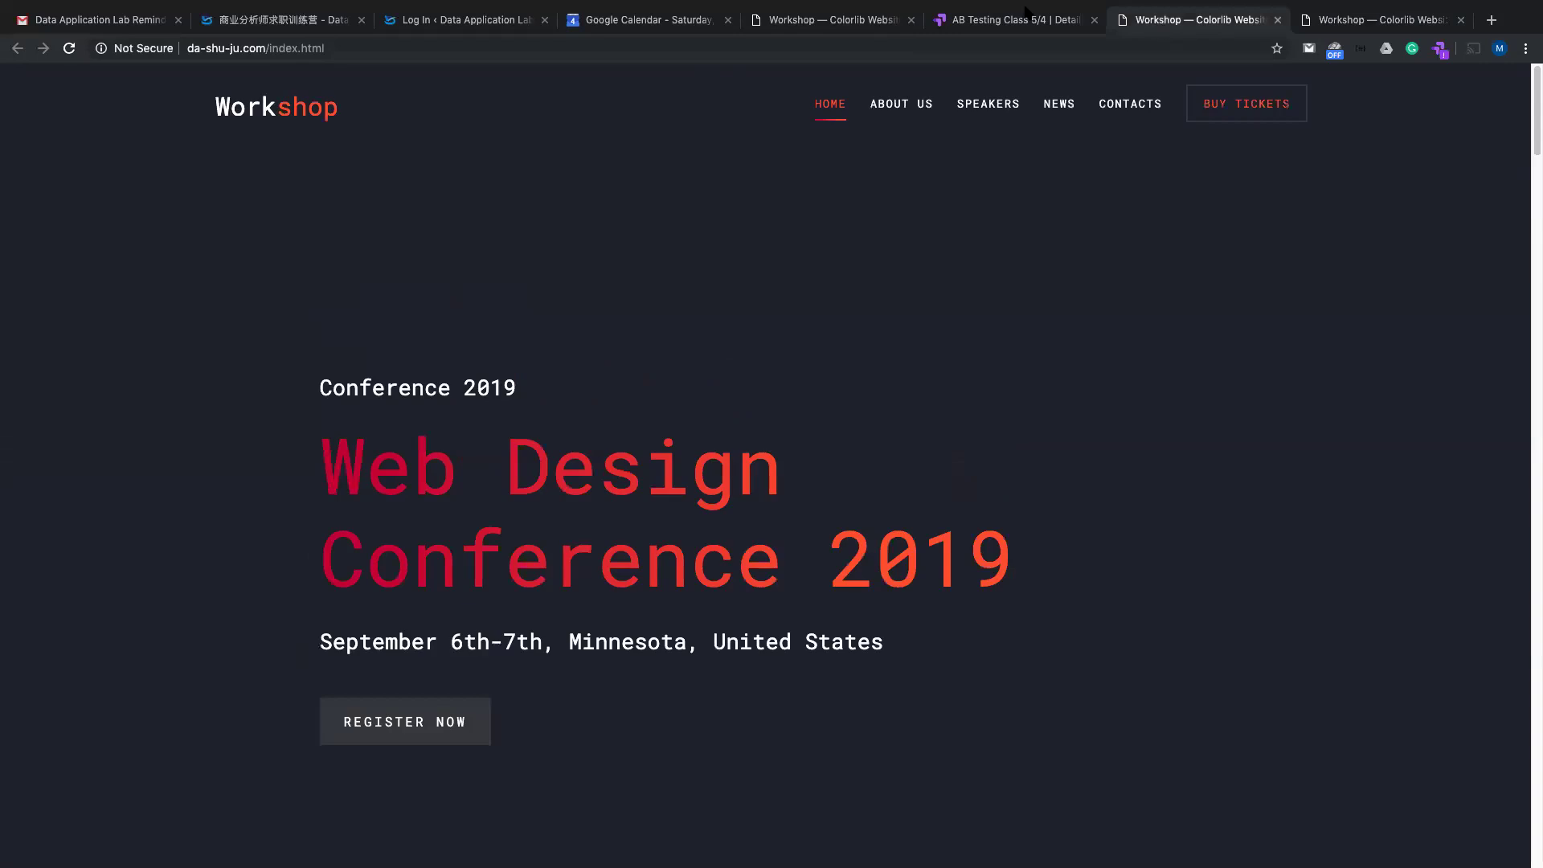
left_click(812, 29)
left_click(519, 50)
key("super+c")
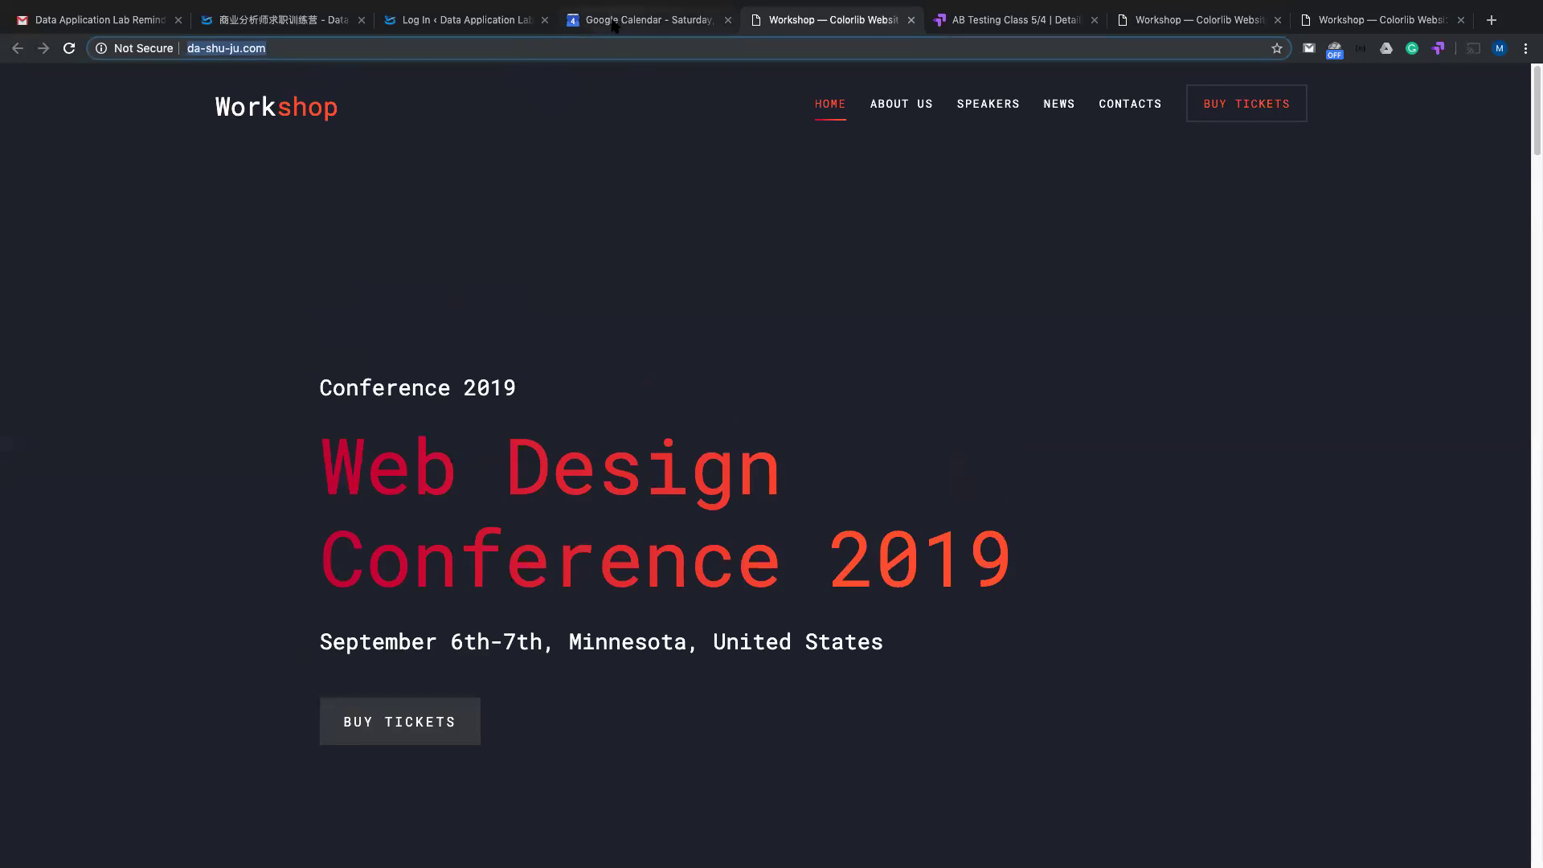
left_click(957, 29)
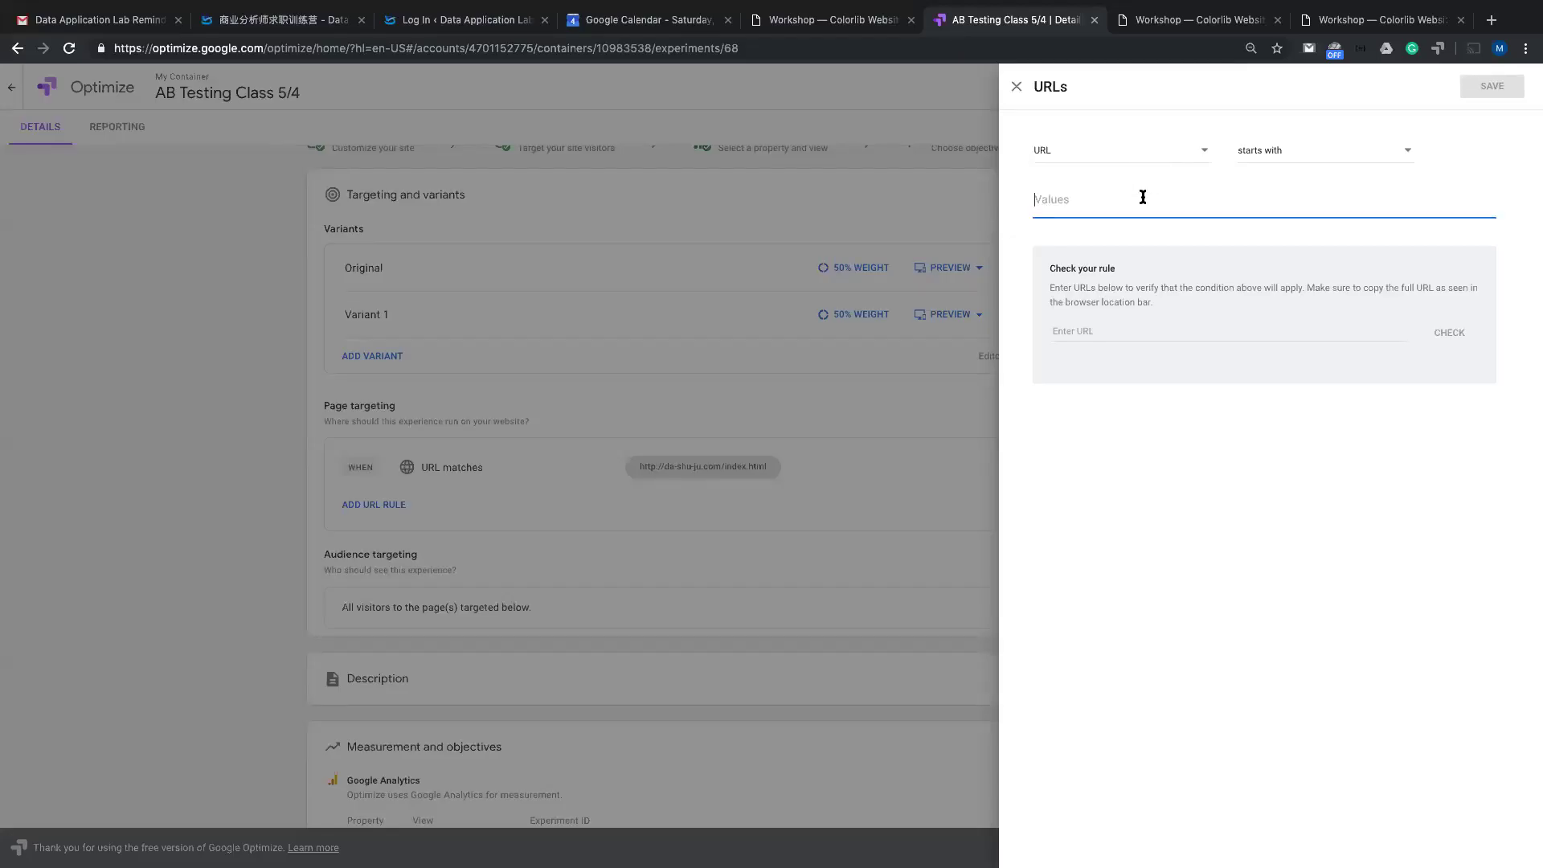
key("super+v")
left_click(1491, 87)
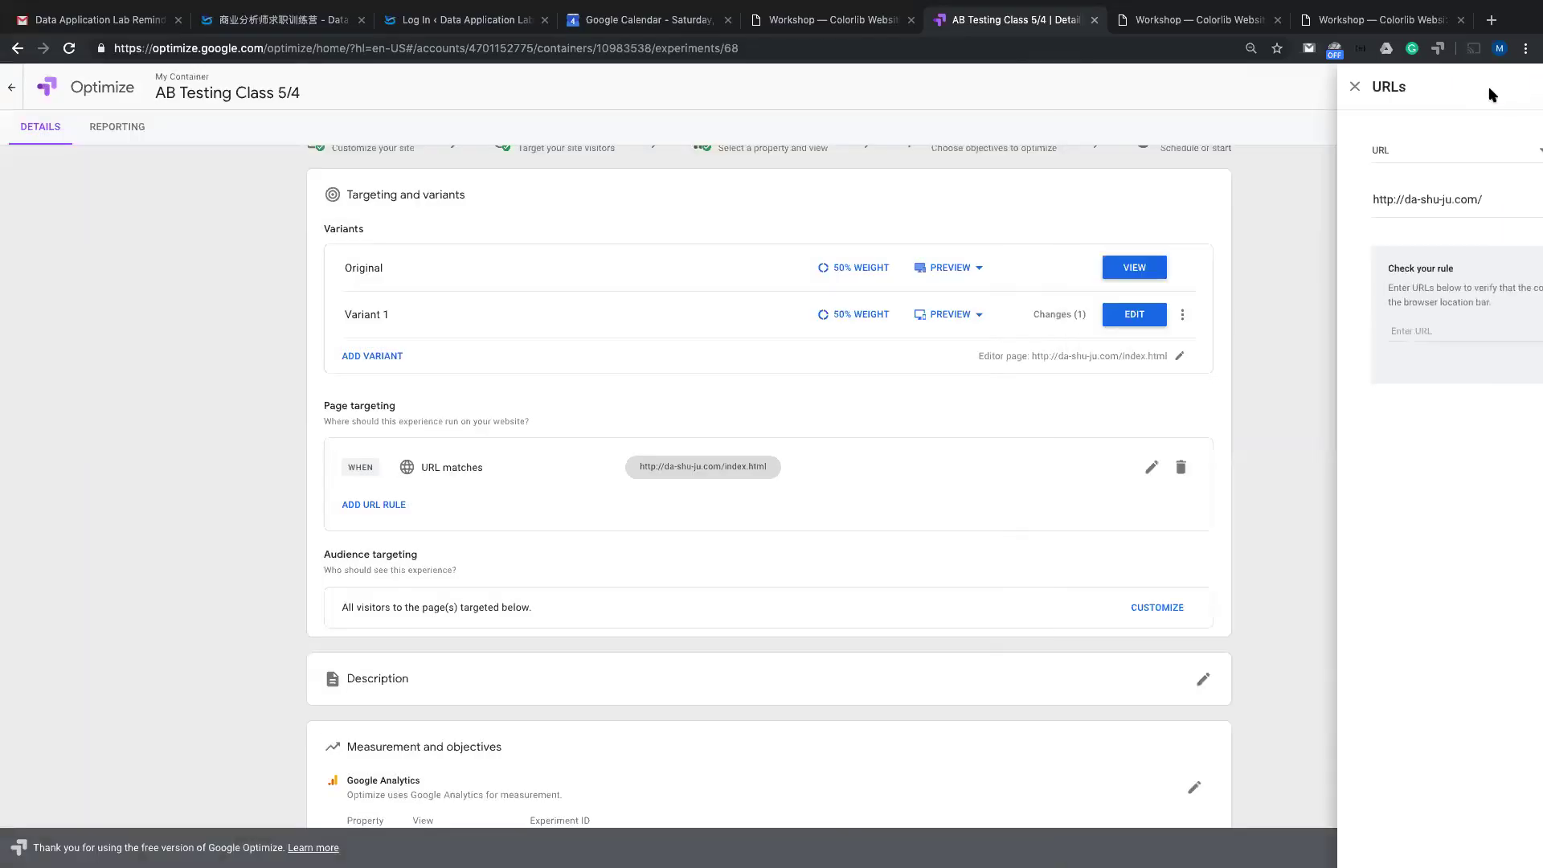
- Choose "Registration Click Probability (Goal 1 Completions)" from the list of existing objectives as the experiment's primary objective
scroll(1342, 392, "down", 2)
scroll(1343, 399, "down", 4)
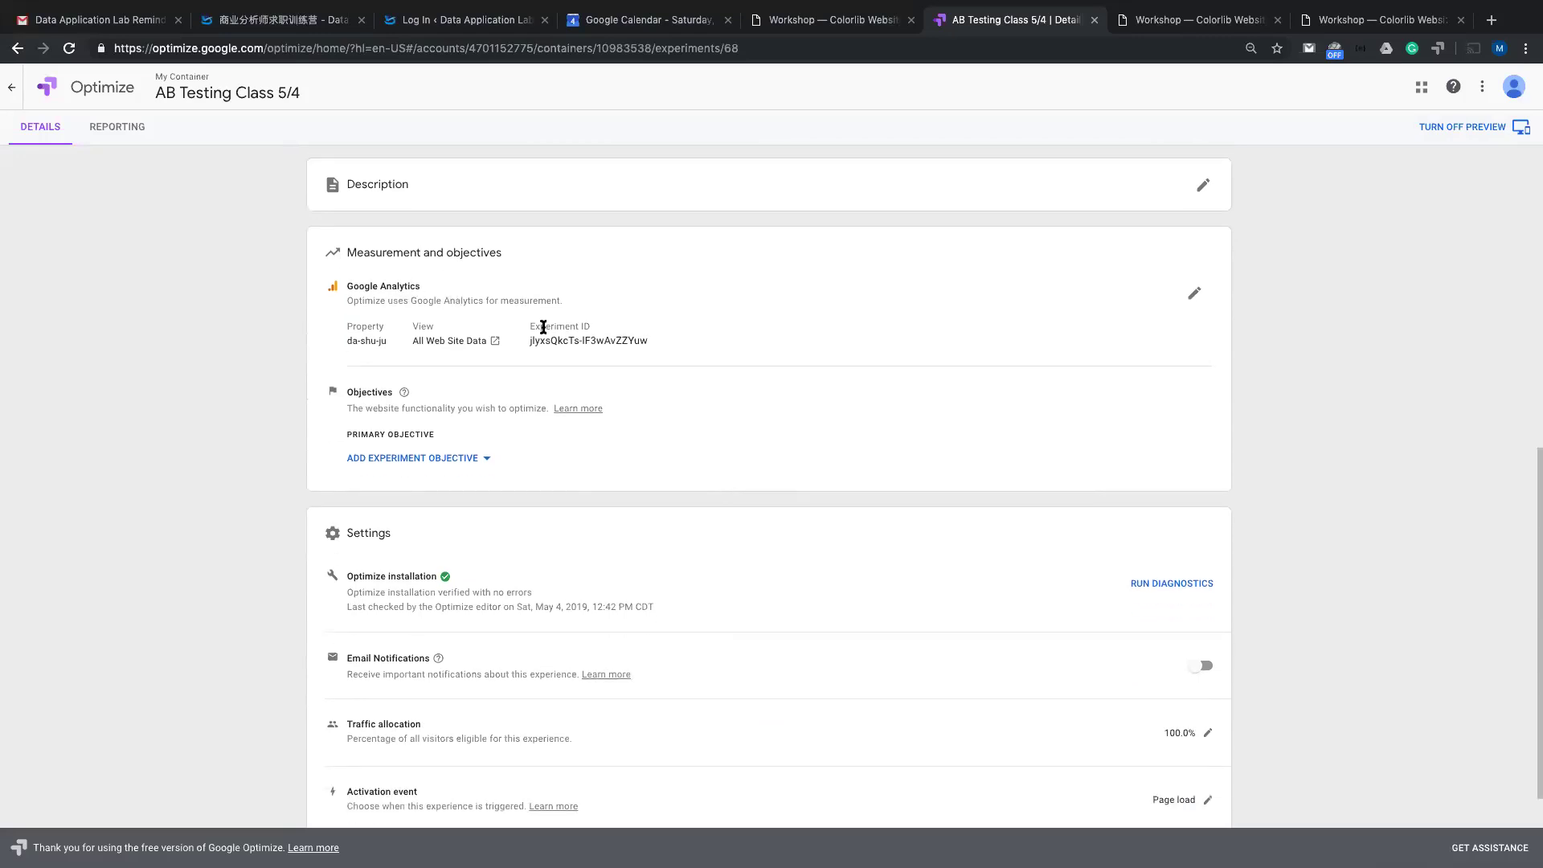
scroll(541, 325, "down", 1)
mouse_move(403, 343)
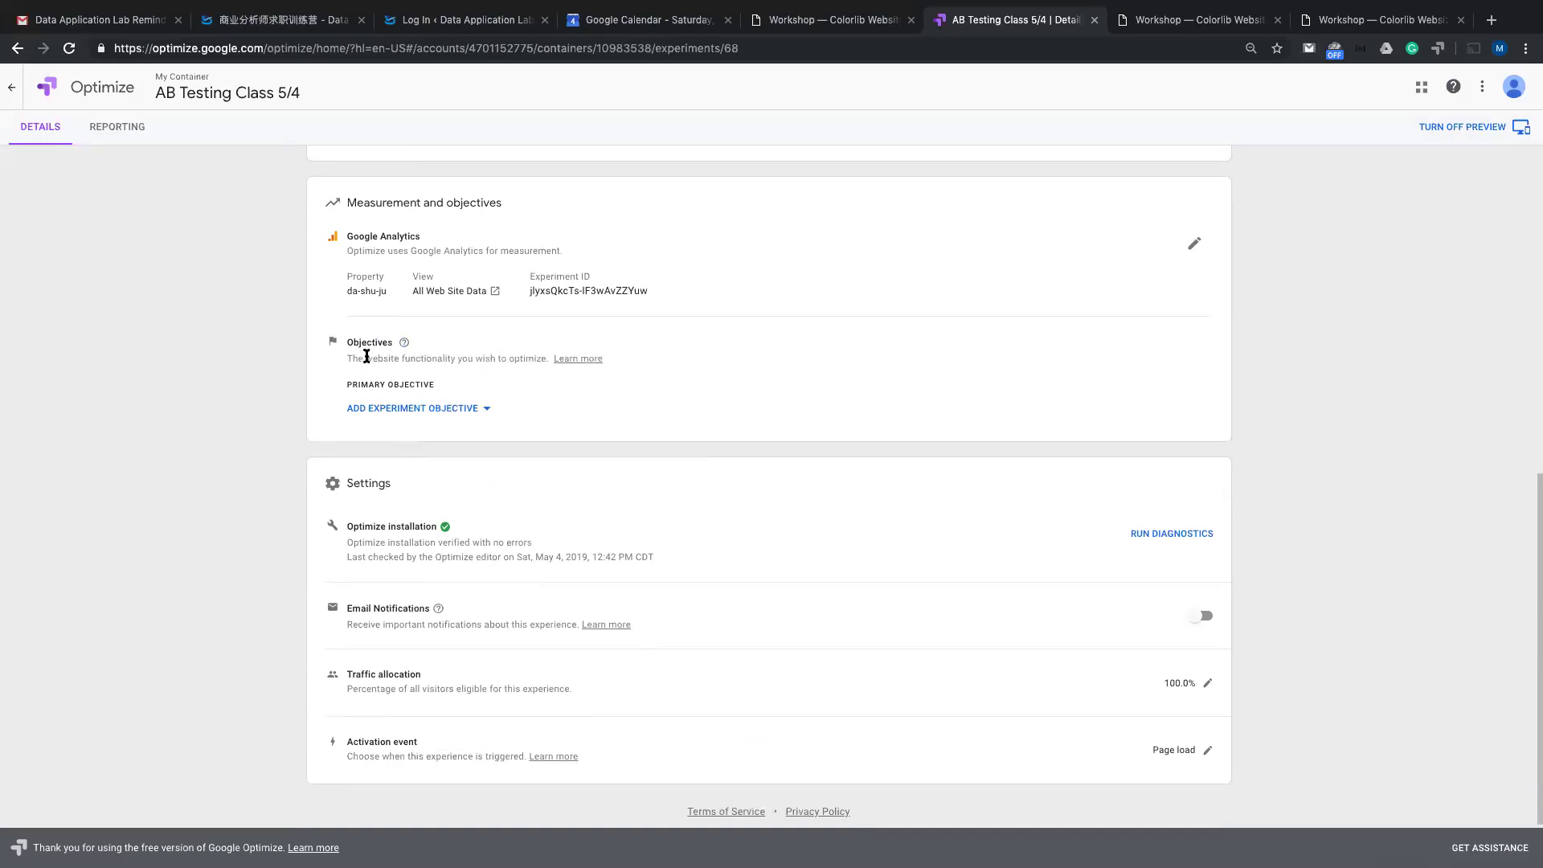
left_click(383, 411)
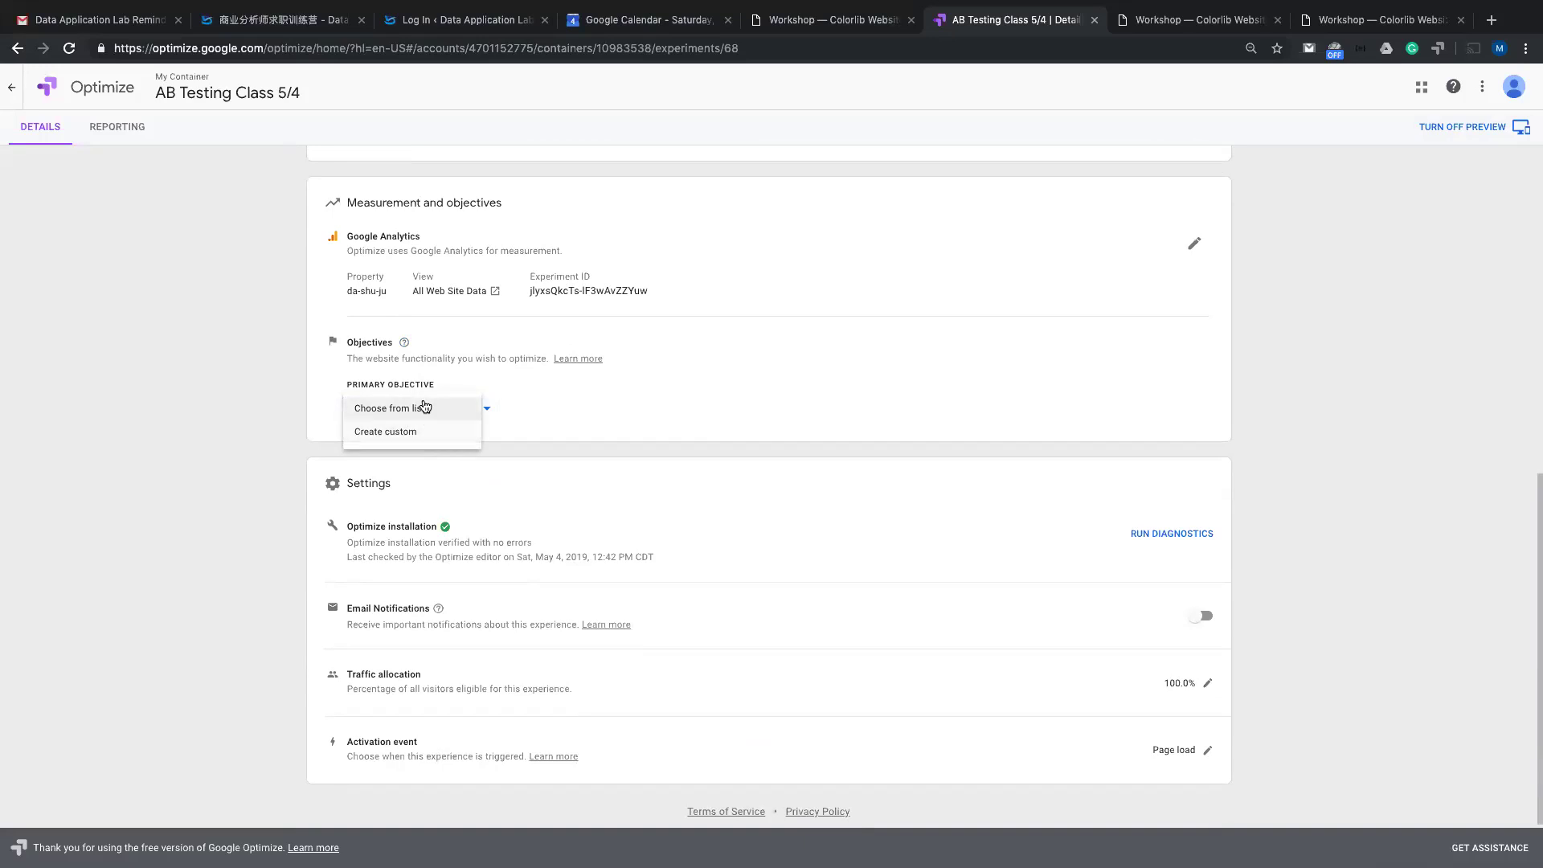
left_click(414, 412)
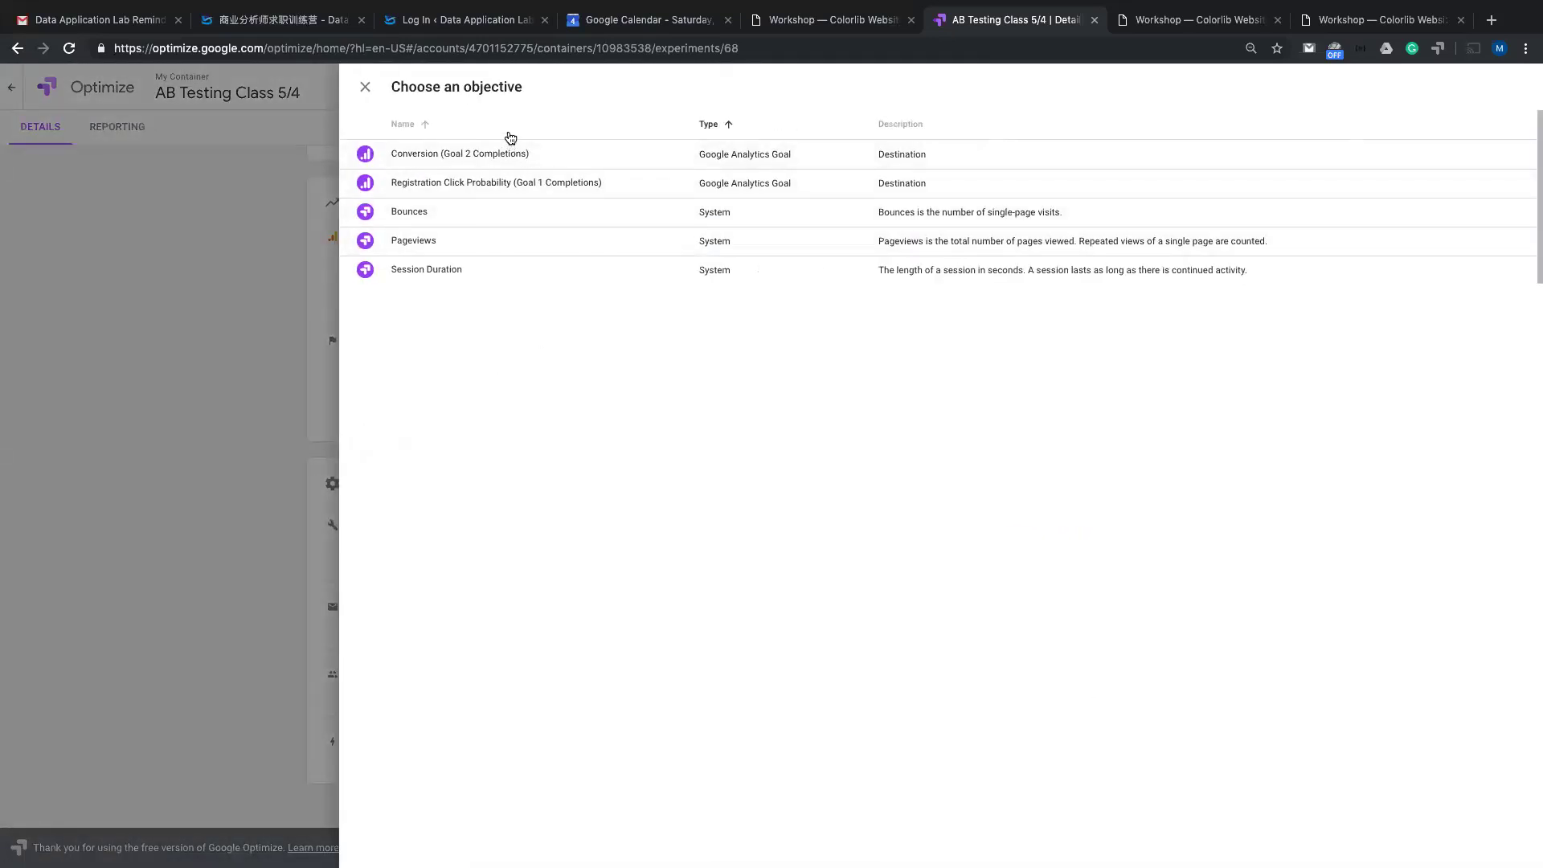
left_click(467, 184)
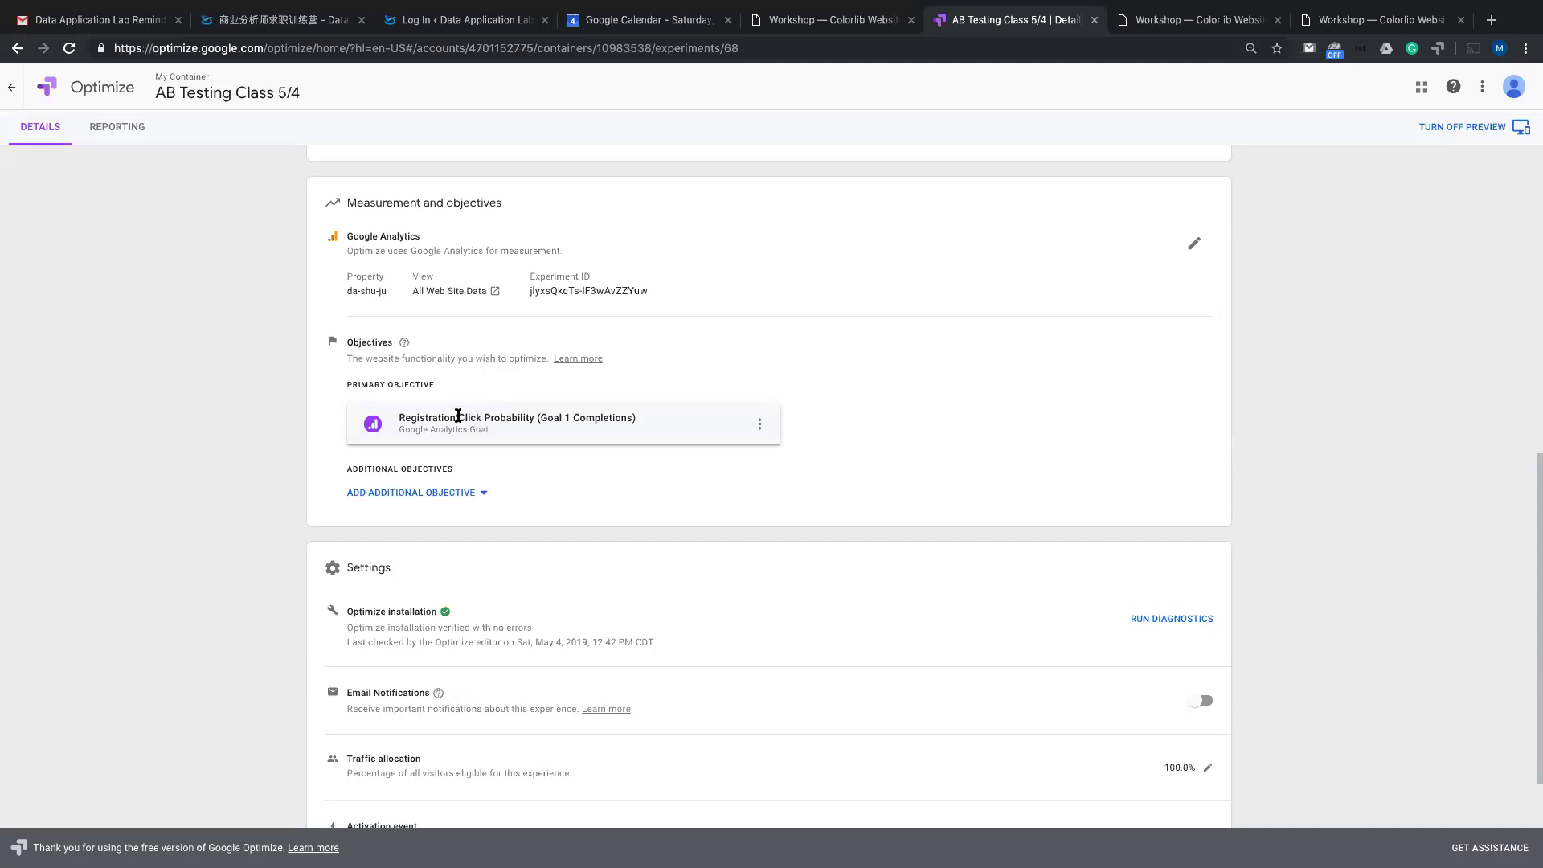
- Add "Bounces" from the list of existing objectives as an additional objective
left_click(487, 495)
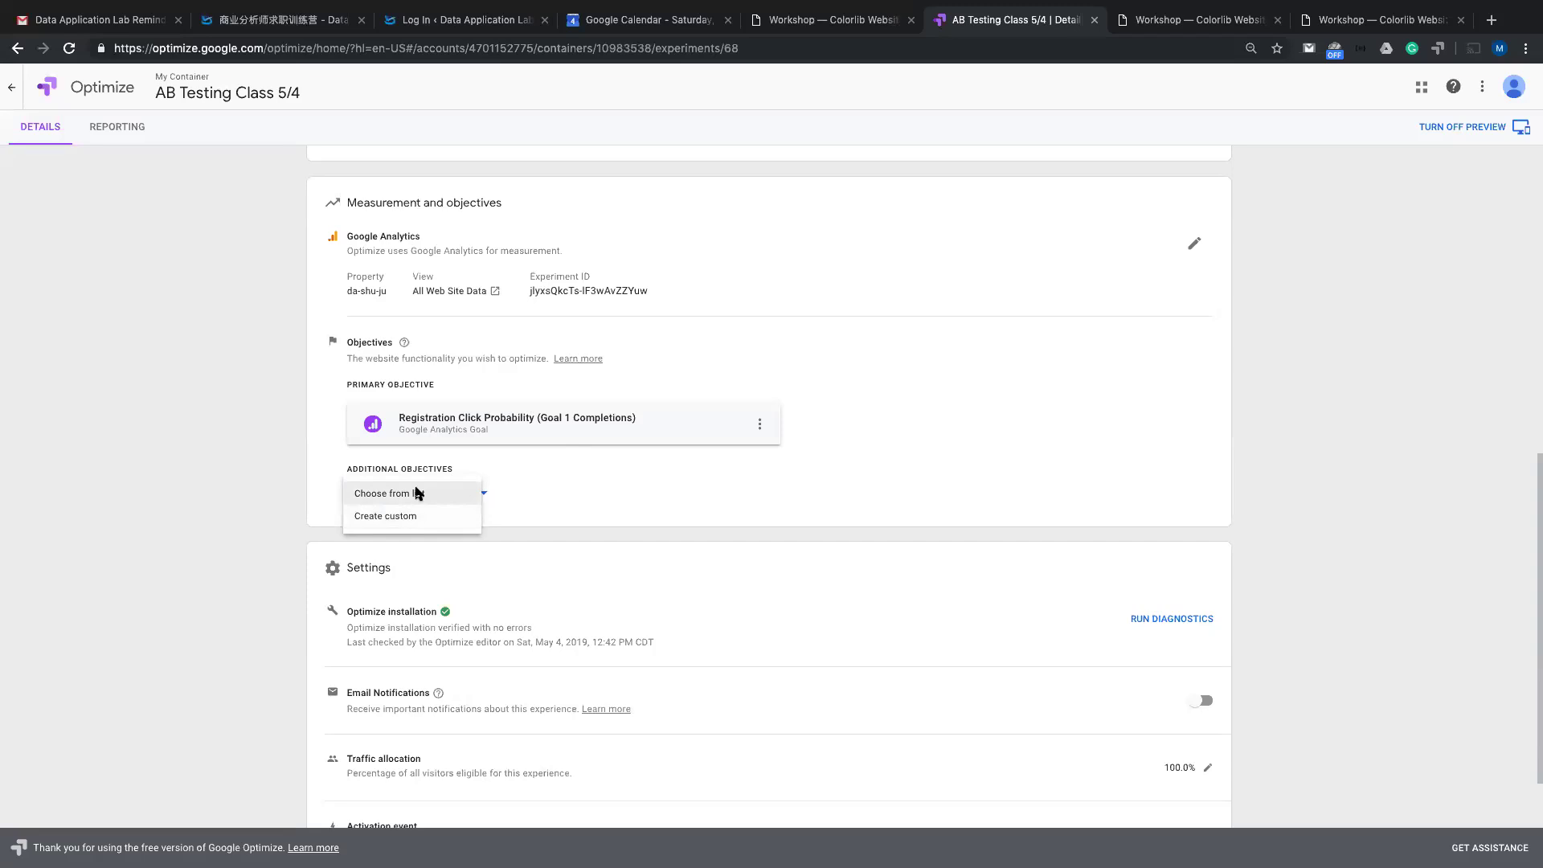
left_click(414, 493)
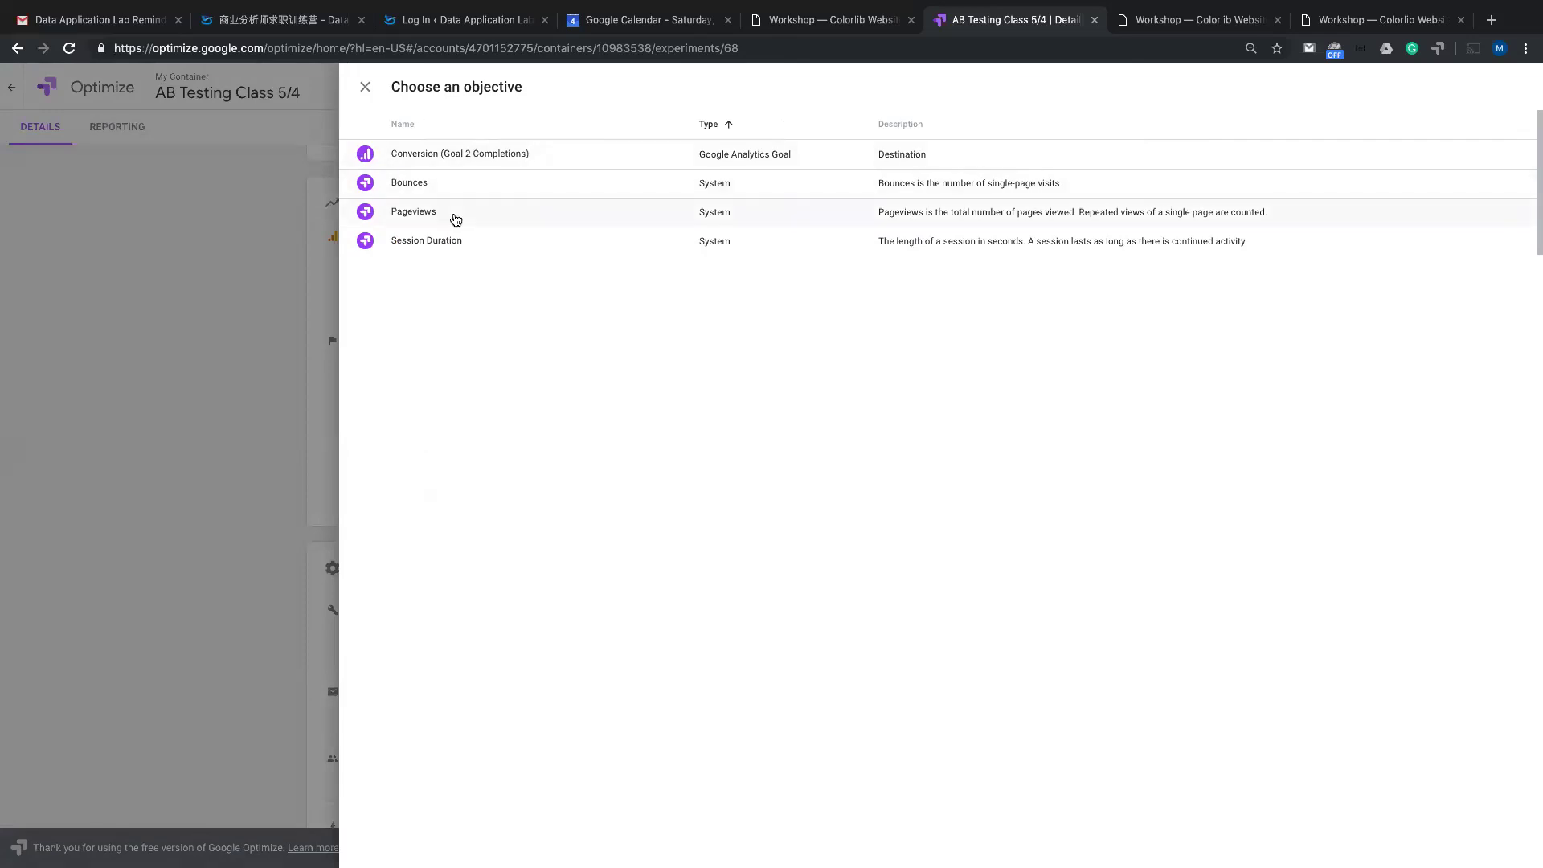
left_click(438, 190)
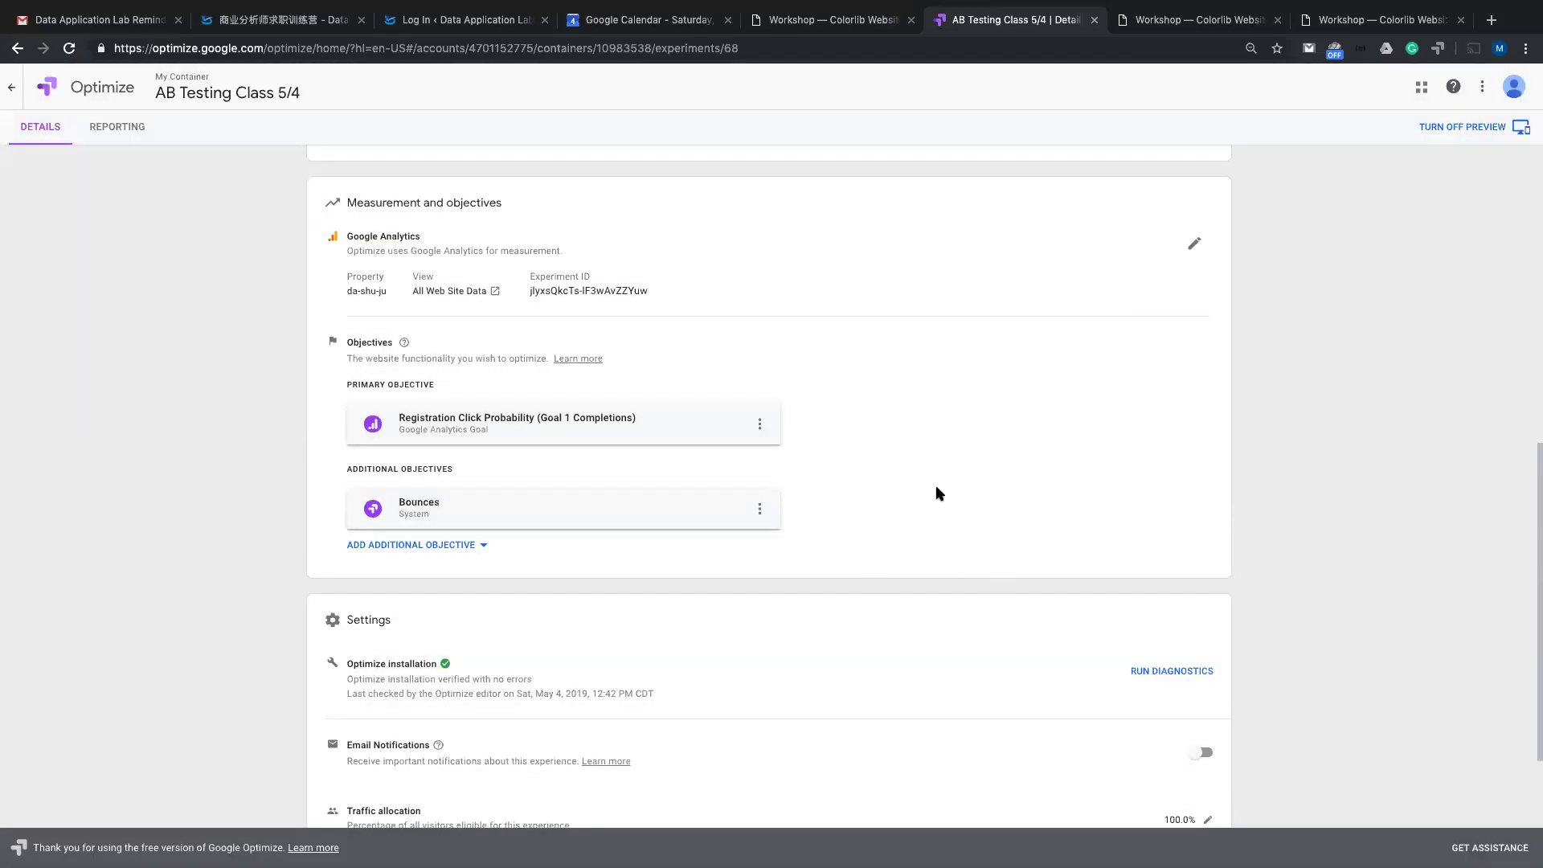
- Run diagnostics on the Optimize installation and return to the experiment details
scroll(937, 488, "down", 2)
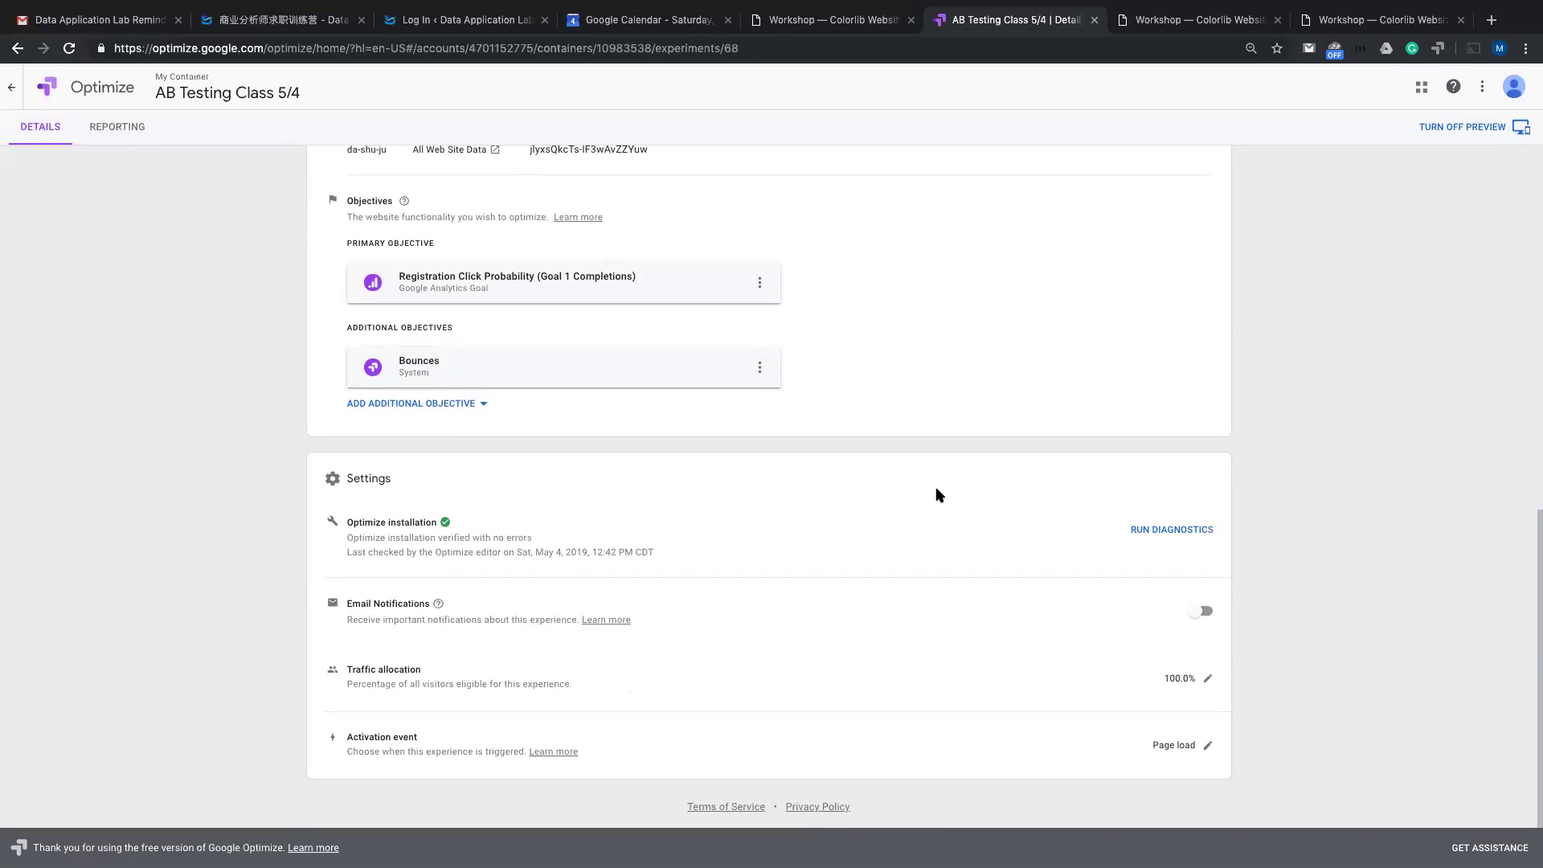
left_click(1157, 536)
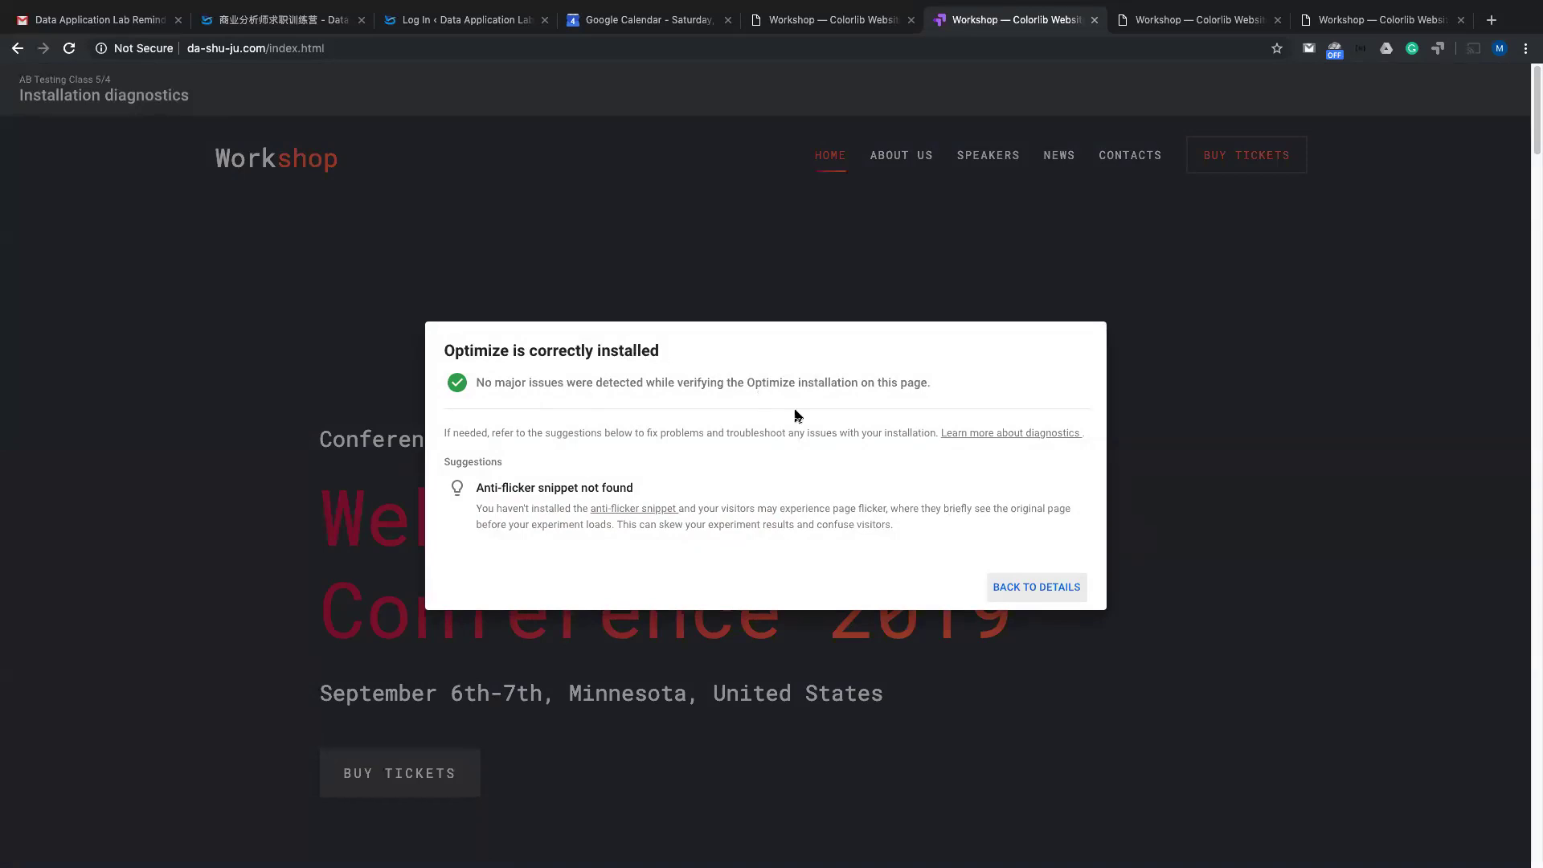
left_click(1036, 589)
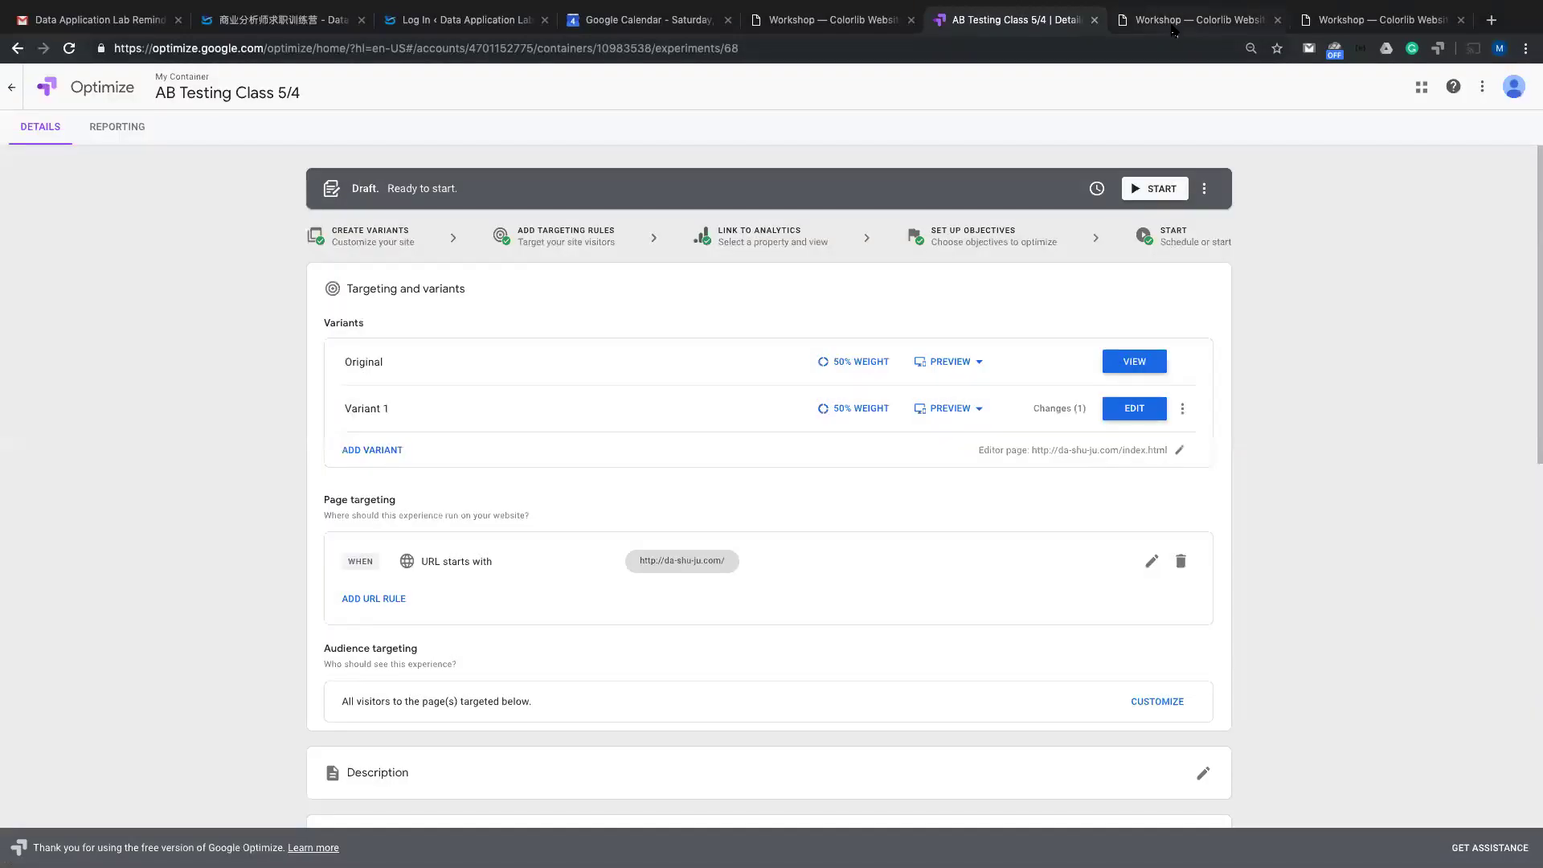
- View the page source of the Variant 1 preview and examine the Google Analytics gtag script with its optimize_id in the head section
left_click(1172, 30)
right_click(689, 218)
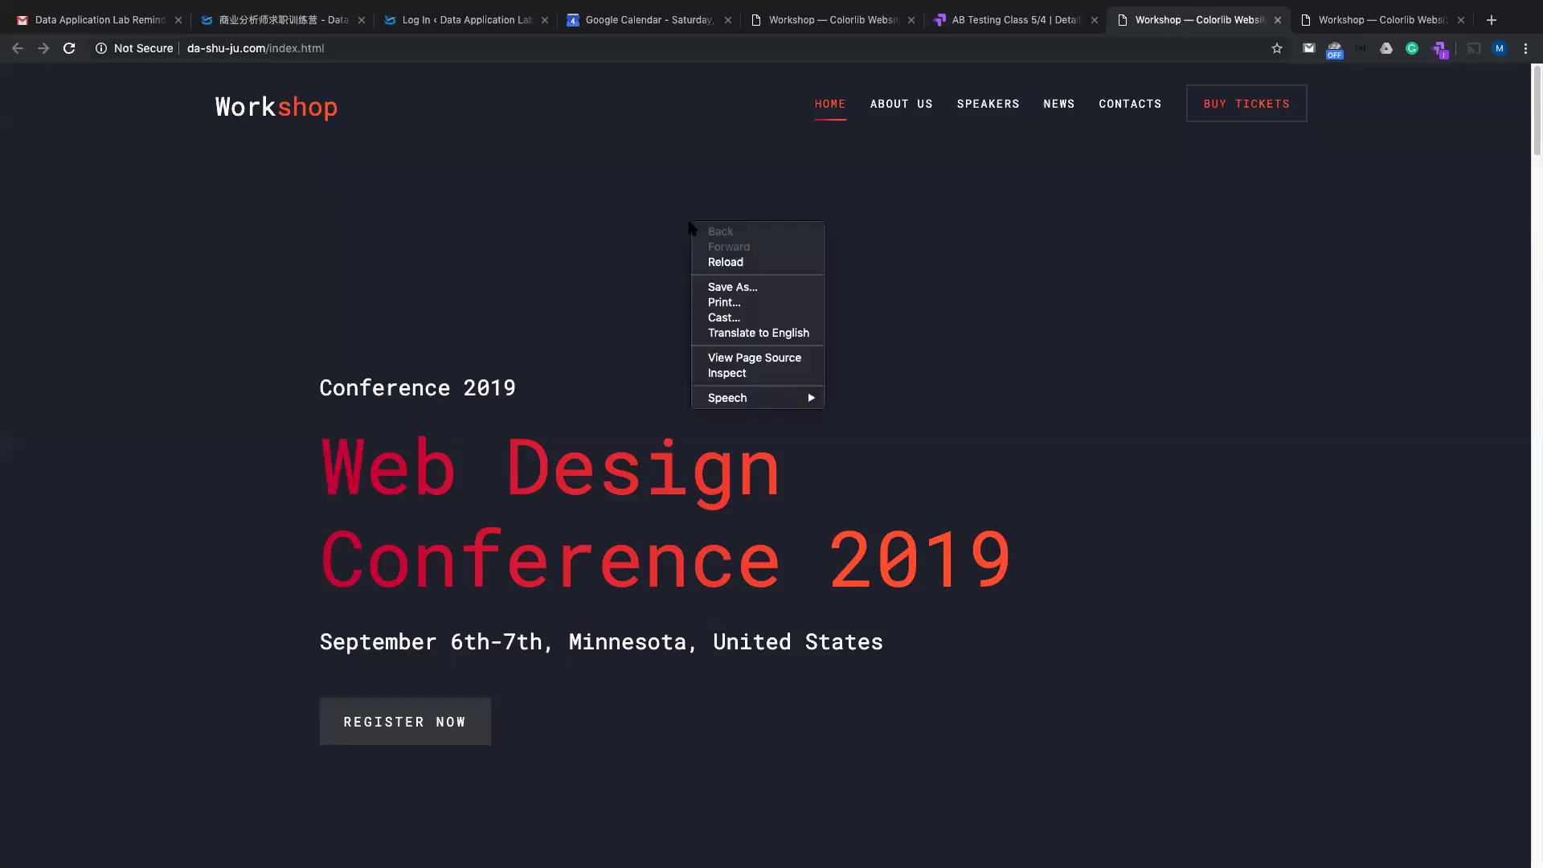
left_click(762, 364)
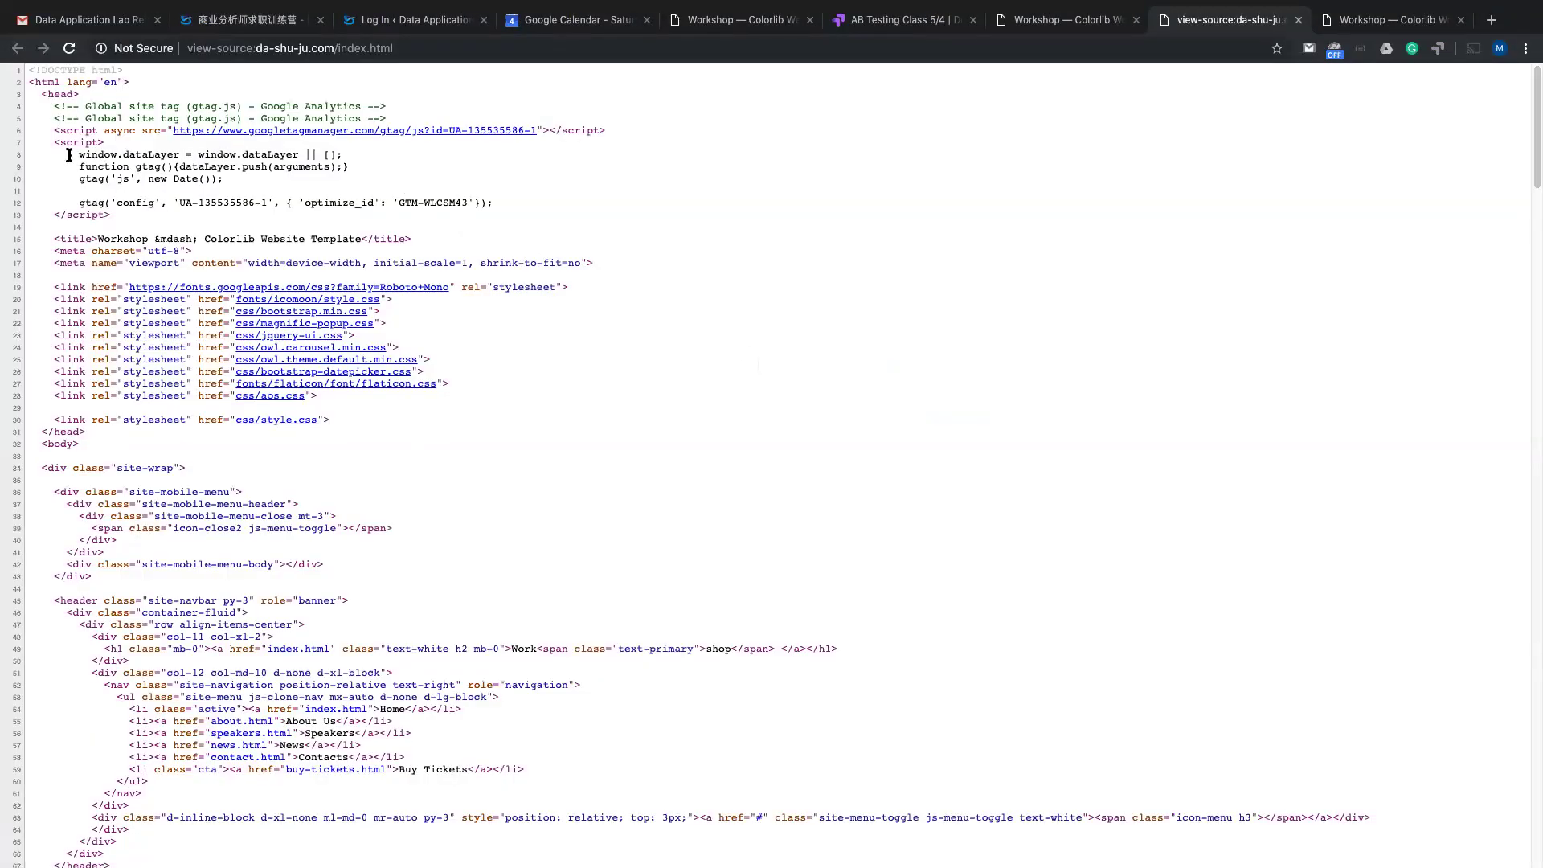
left_click_drag(55, 130, 238, 213)
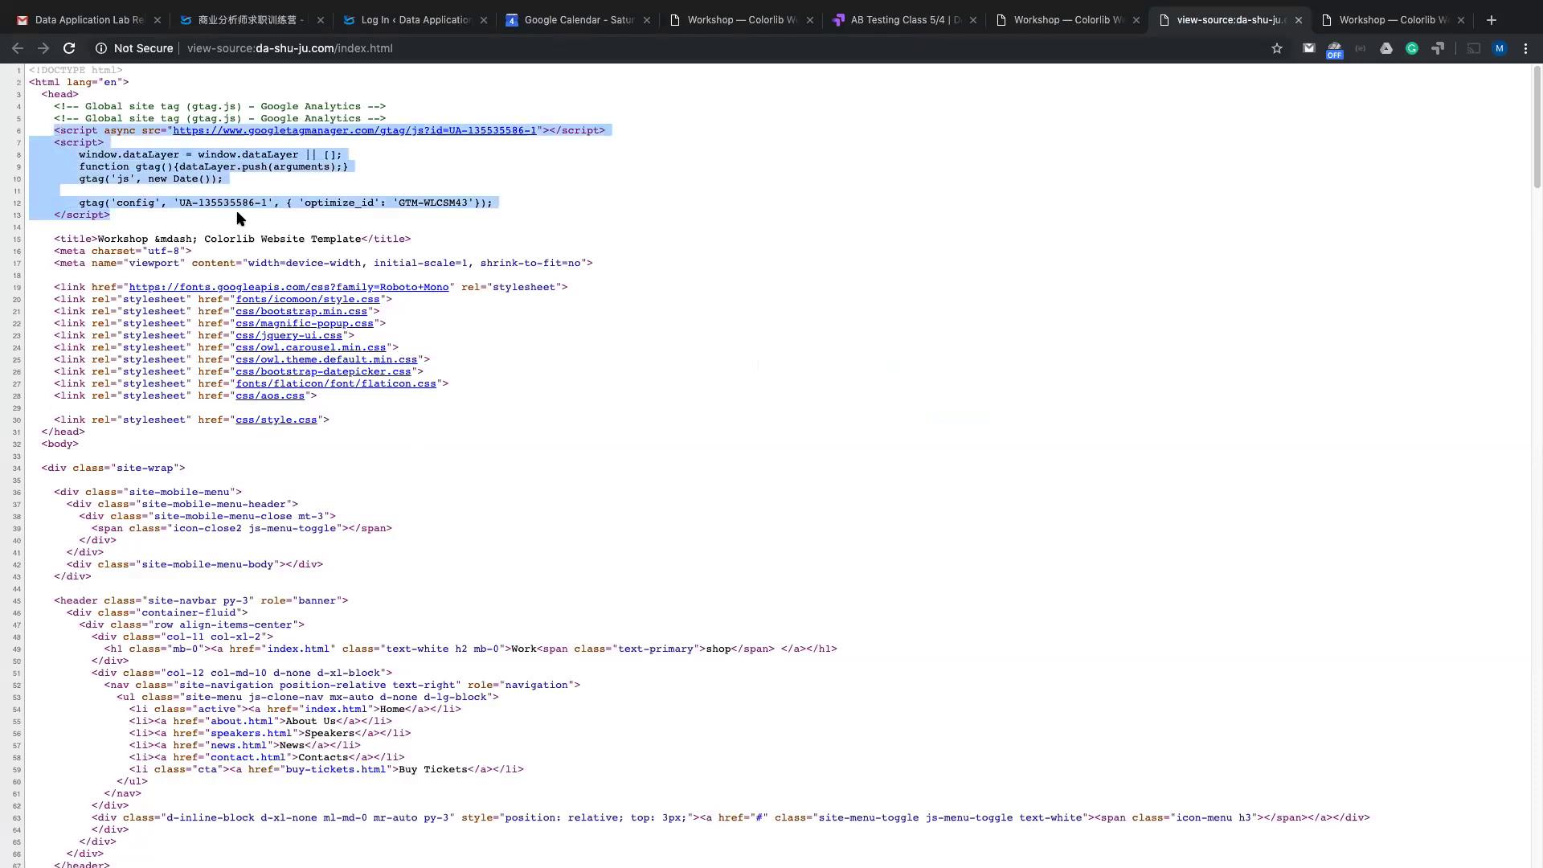
left_click(236, 160)
left_click_drag(104, 131, 301, 215)
left_click(327, 164)
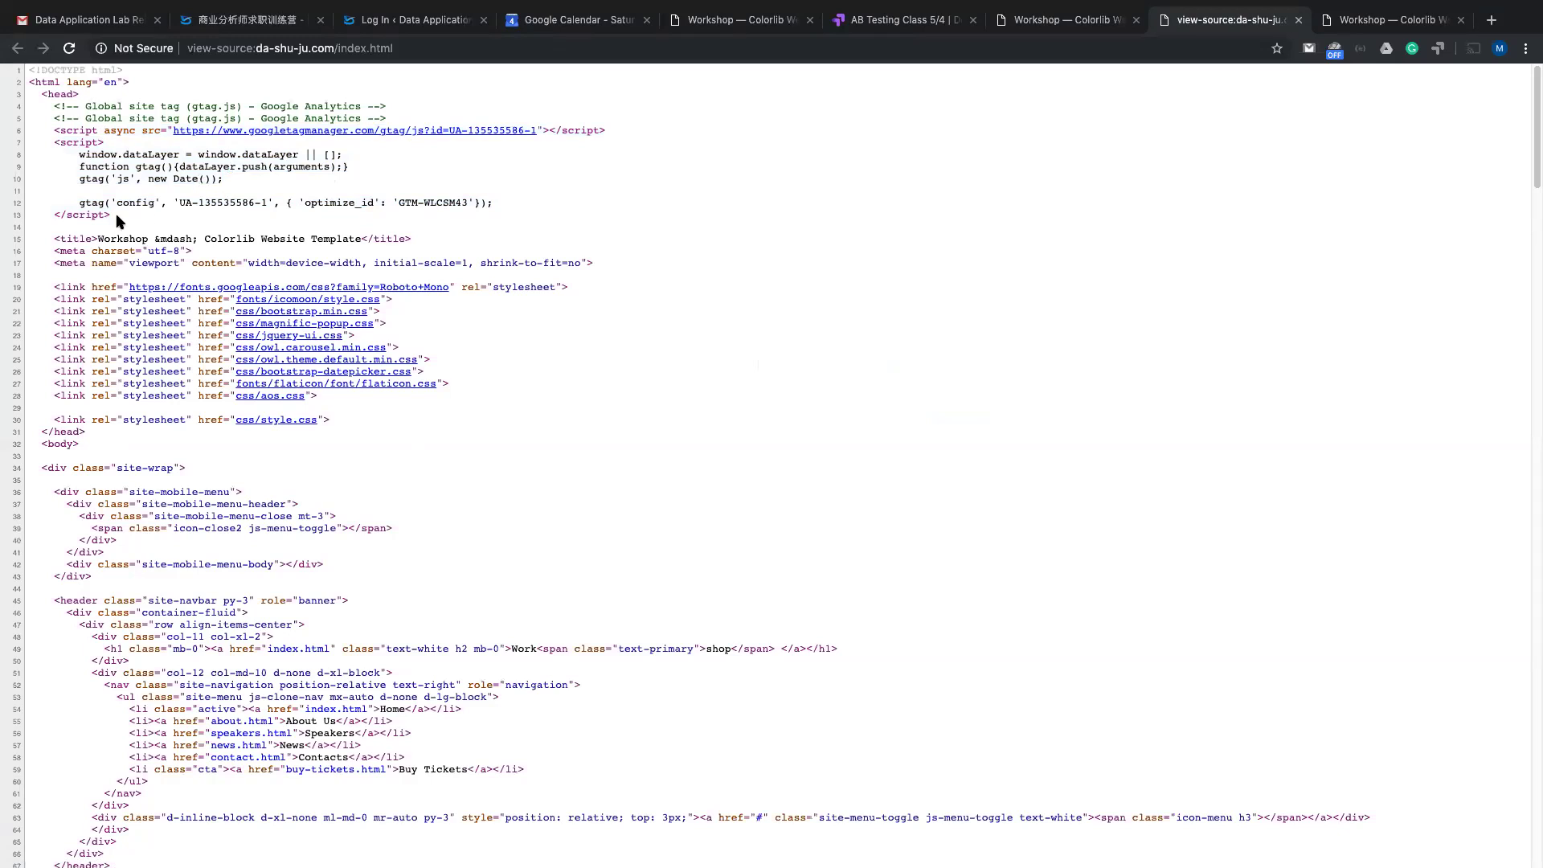
left_click_drag(116, 215, 36, 131)
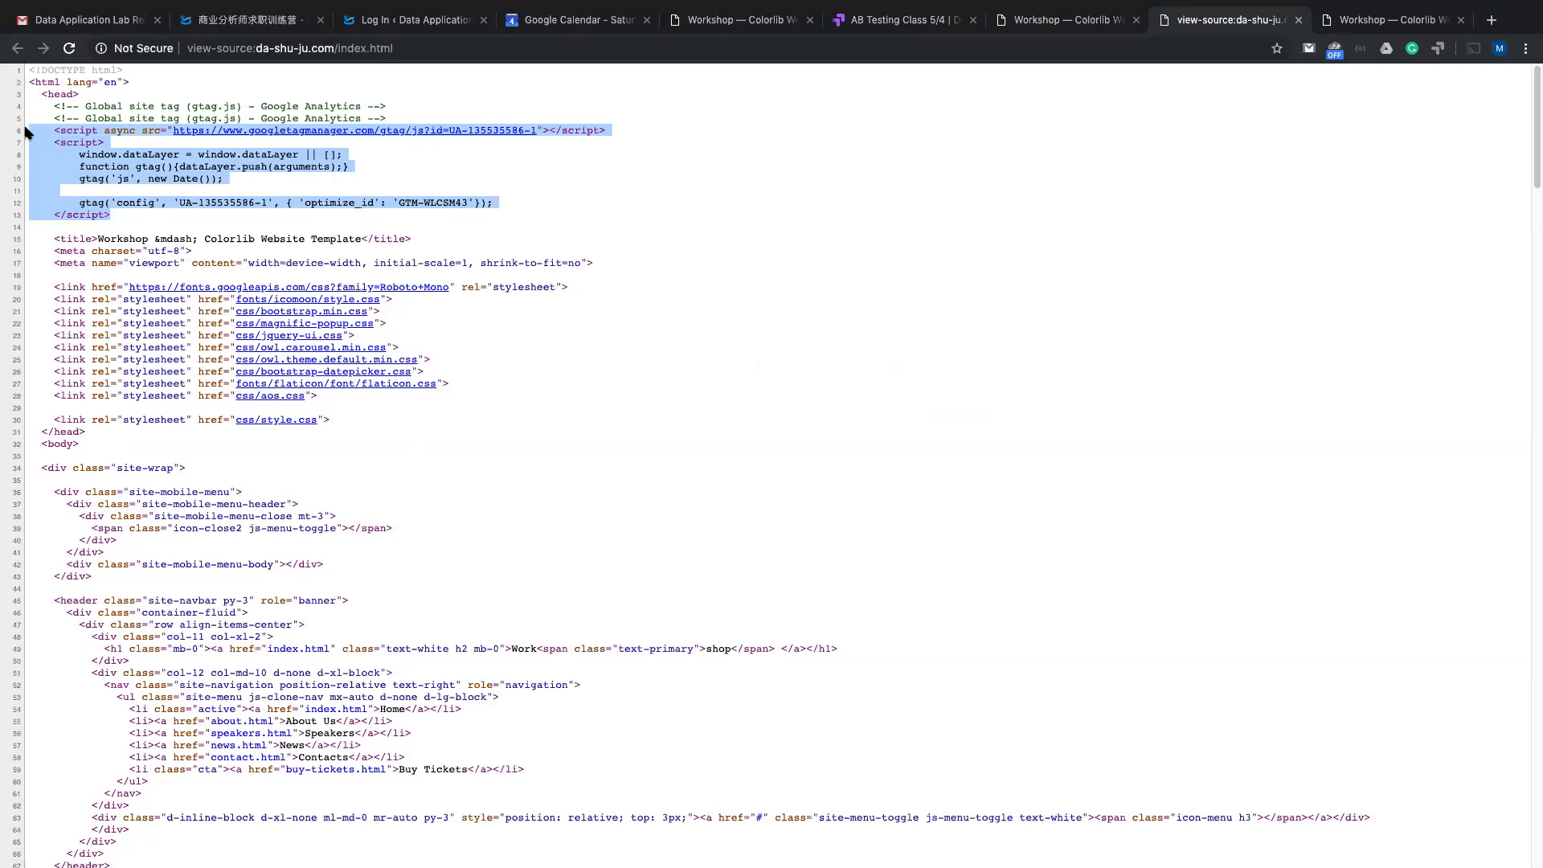
left_click(331, 188)
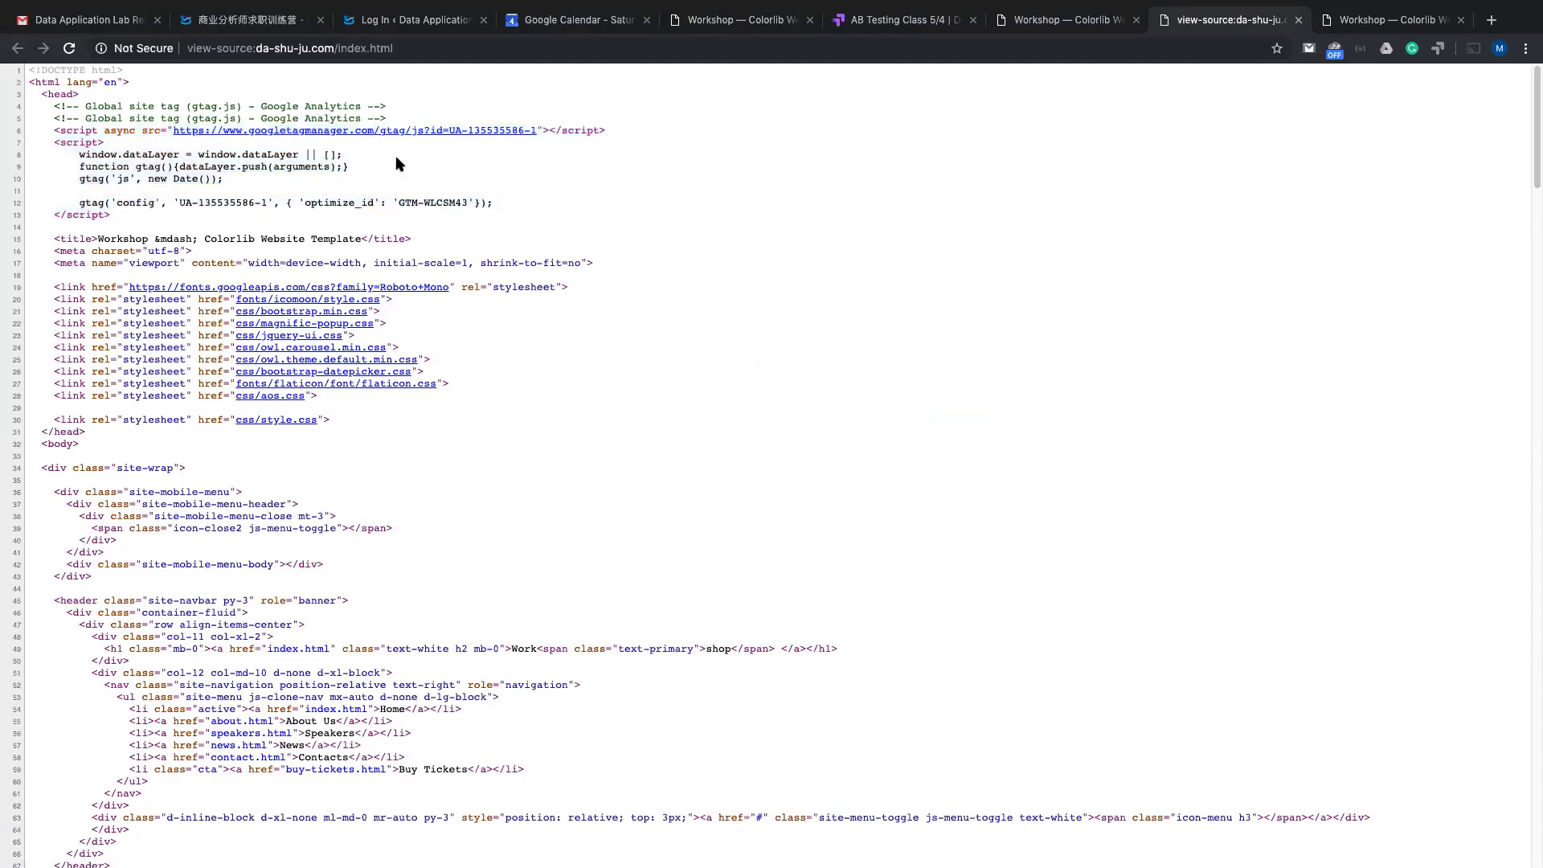
- Return to the Optimize experiment details, inspect the activation event's evaluation setting and close it without changes
left_click(913, 29)
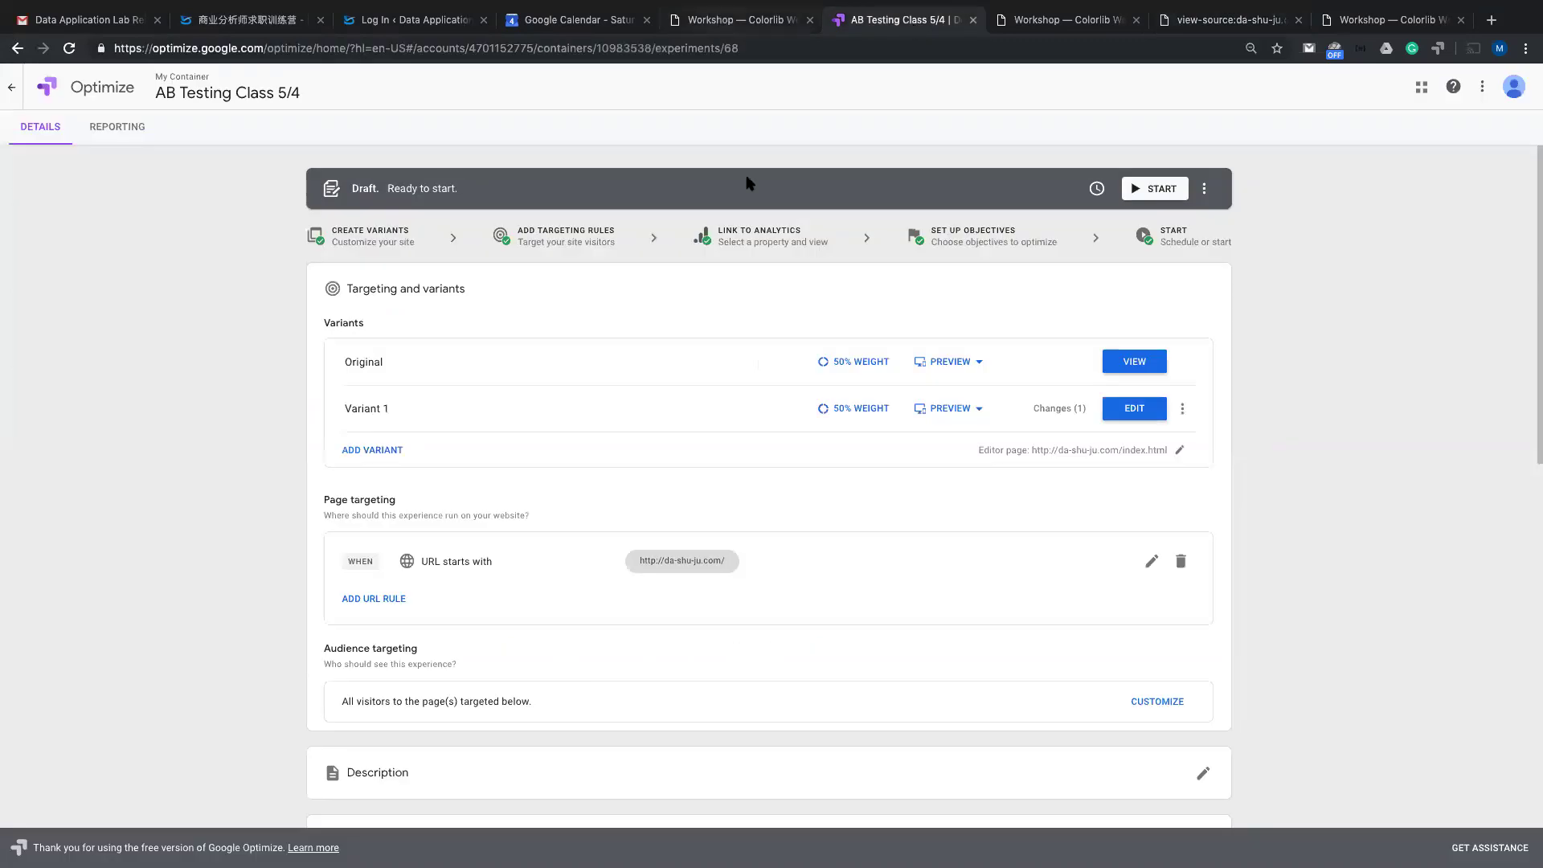
scroll(778, 358, "down", 8)
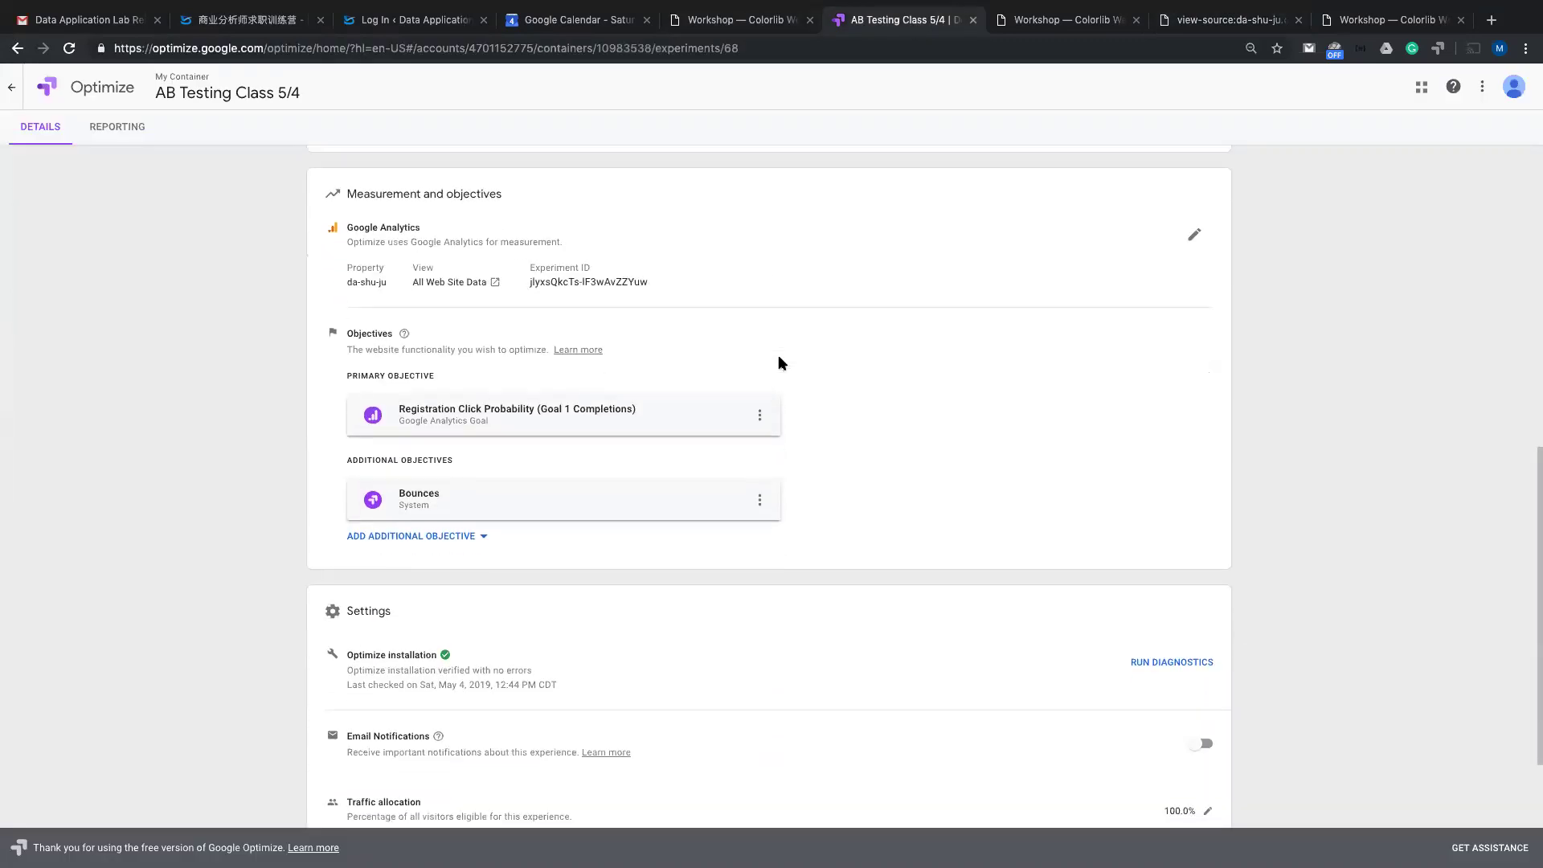
scroll(779, 356, "down", 2)
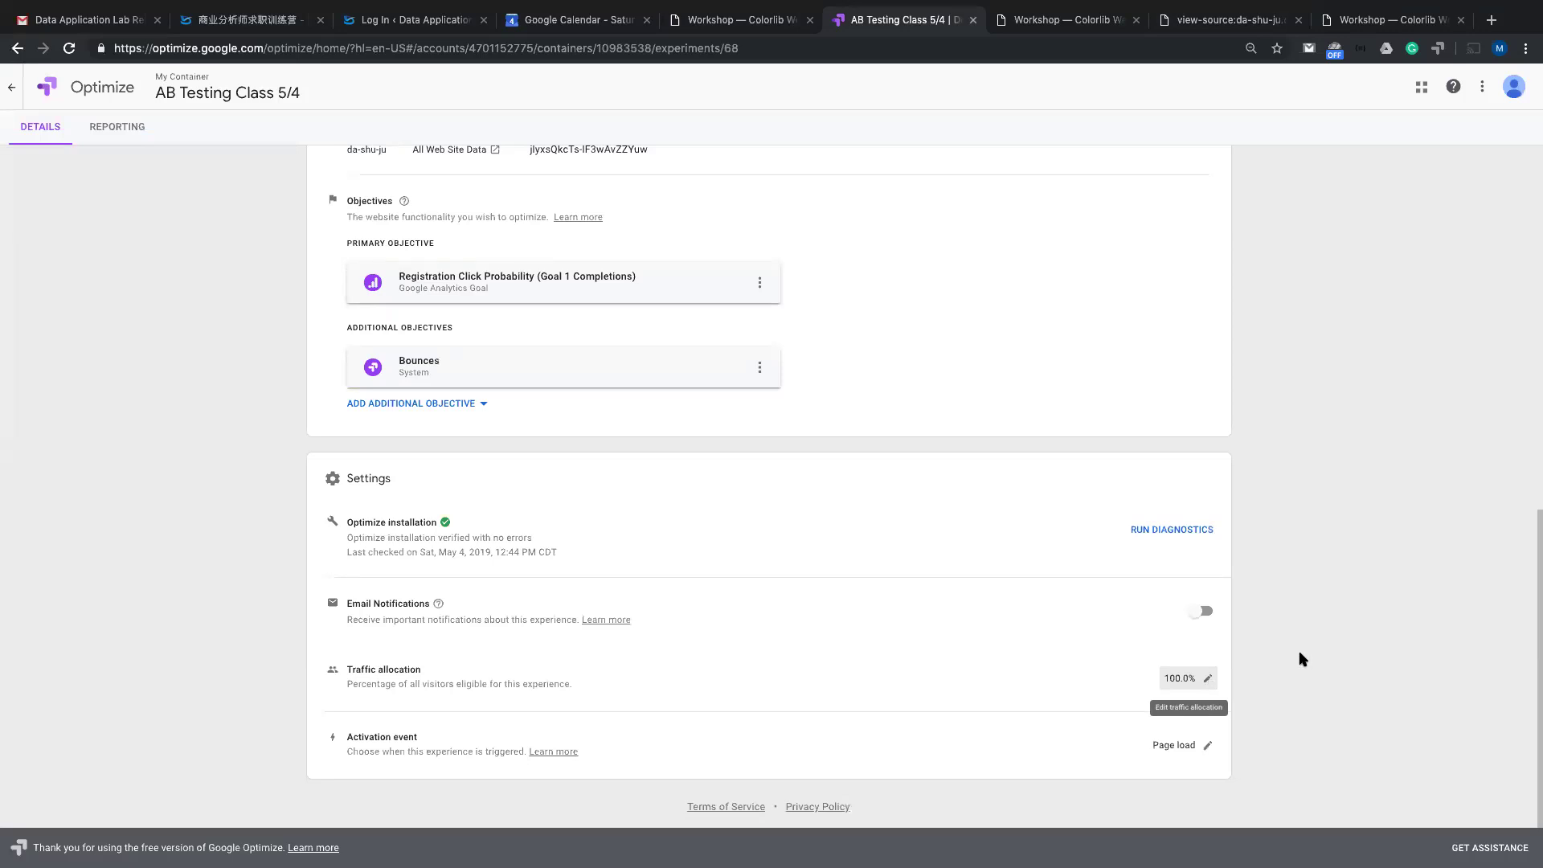
left_click(1208, 746)
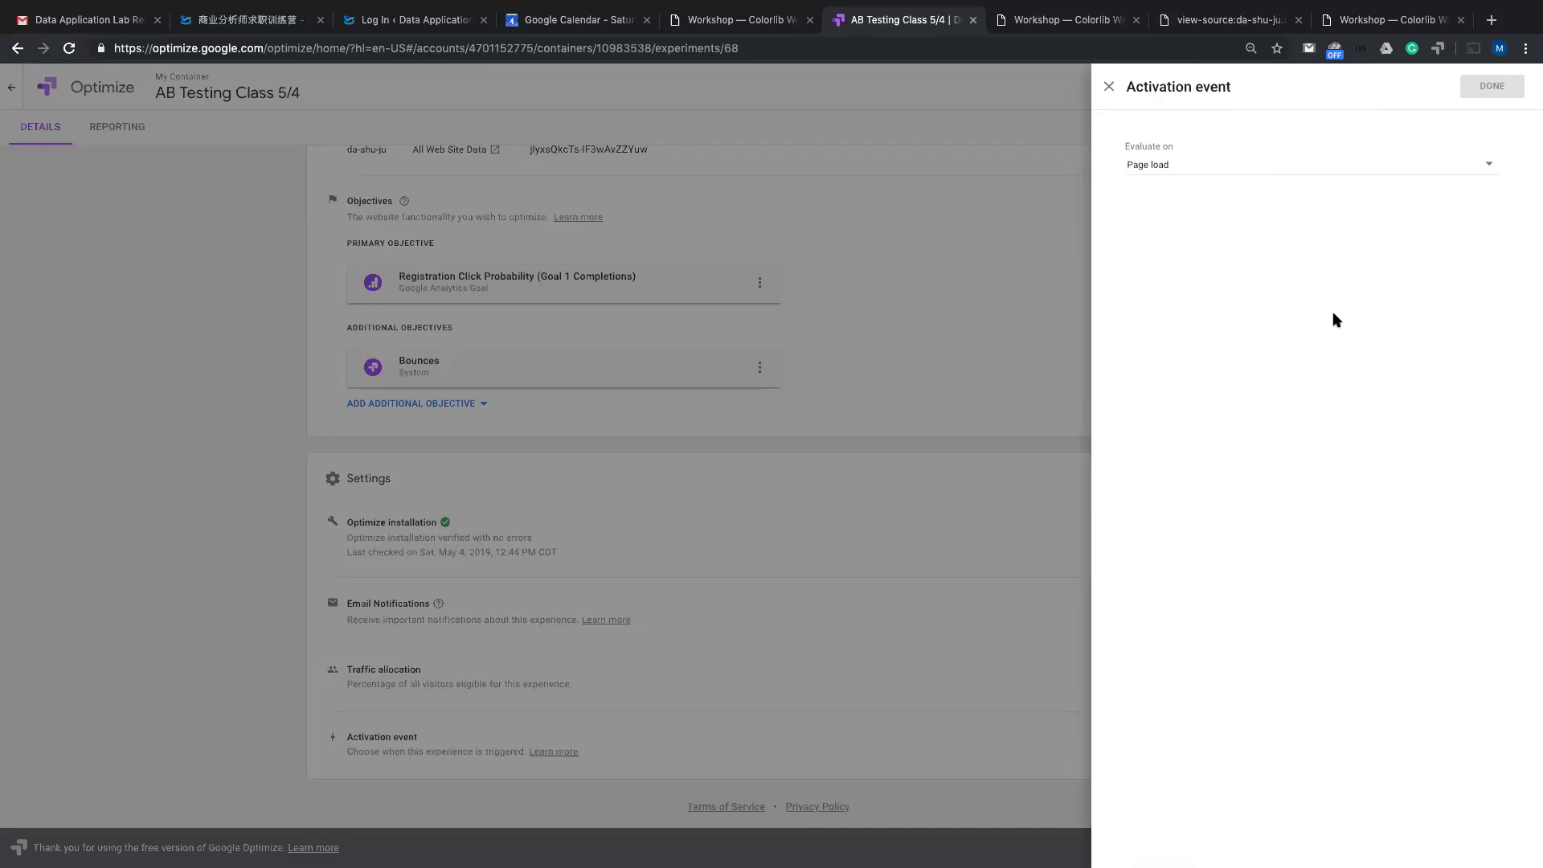
left_click(1491, 169)
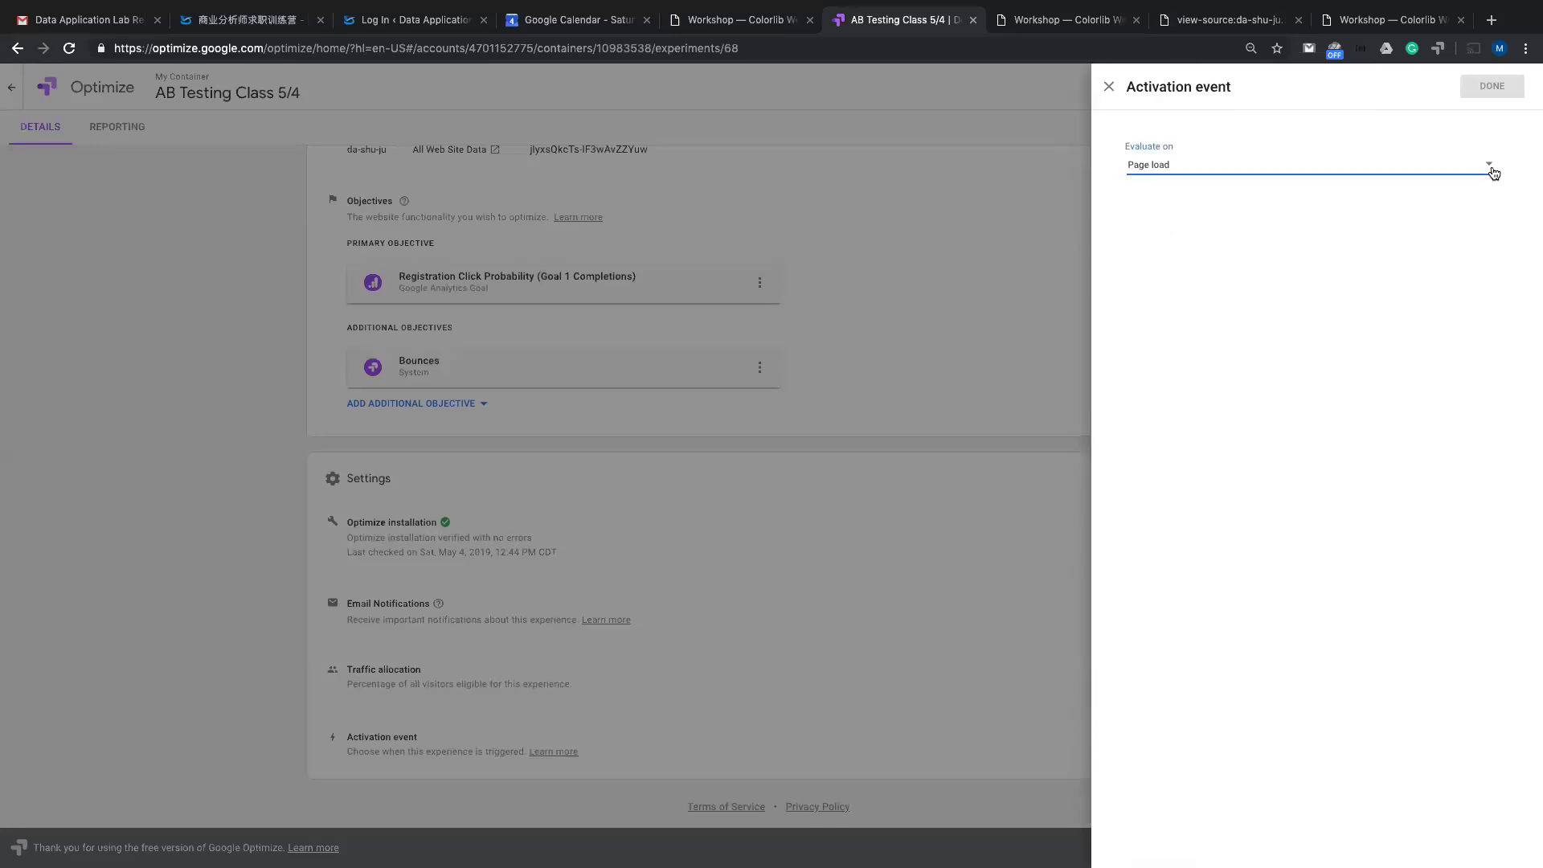
left_click(1305, 117)
left_click(1110, 86)
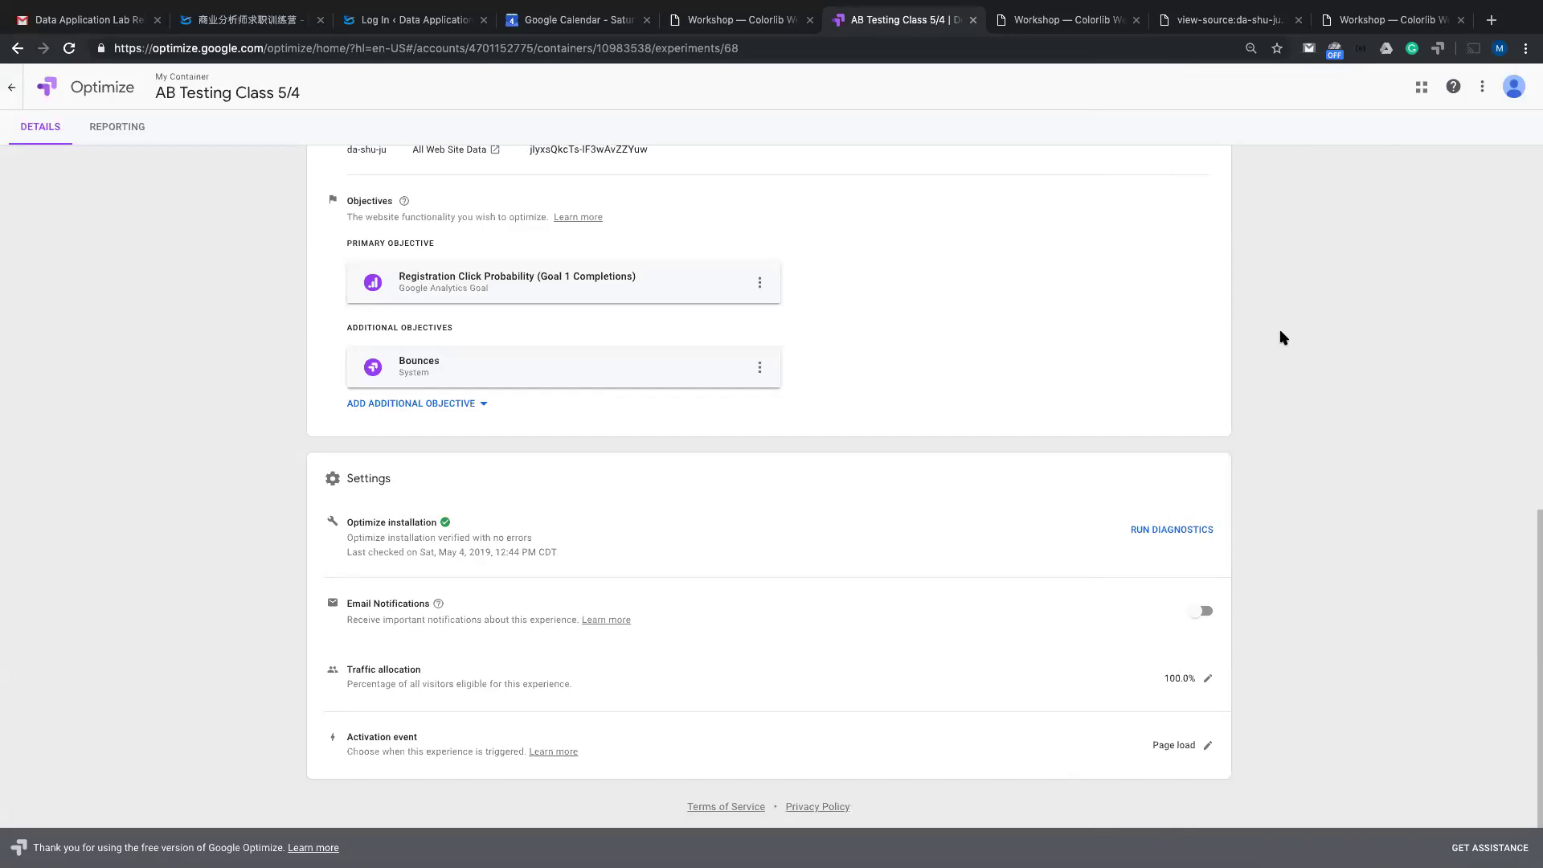
- Start the AB Testing Class 5/4 experiment with email notifications enabled
scroll(1283, 337, "up", 3)
scroll(1283, 337, "up", 8)
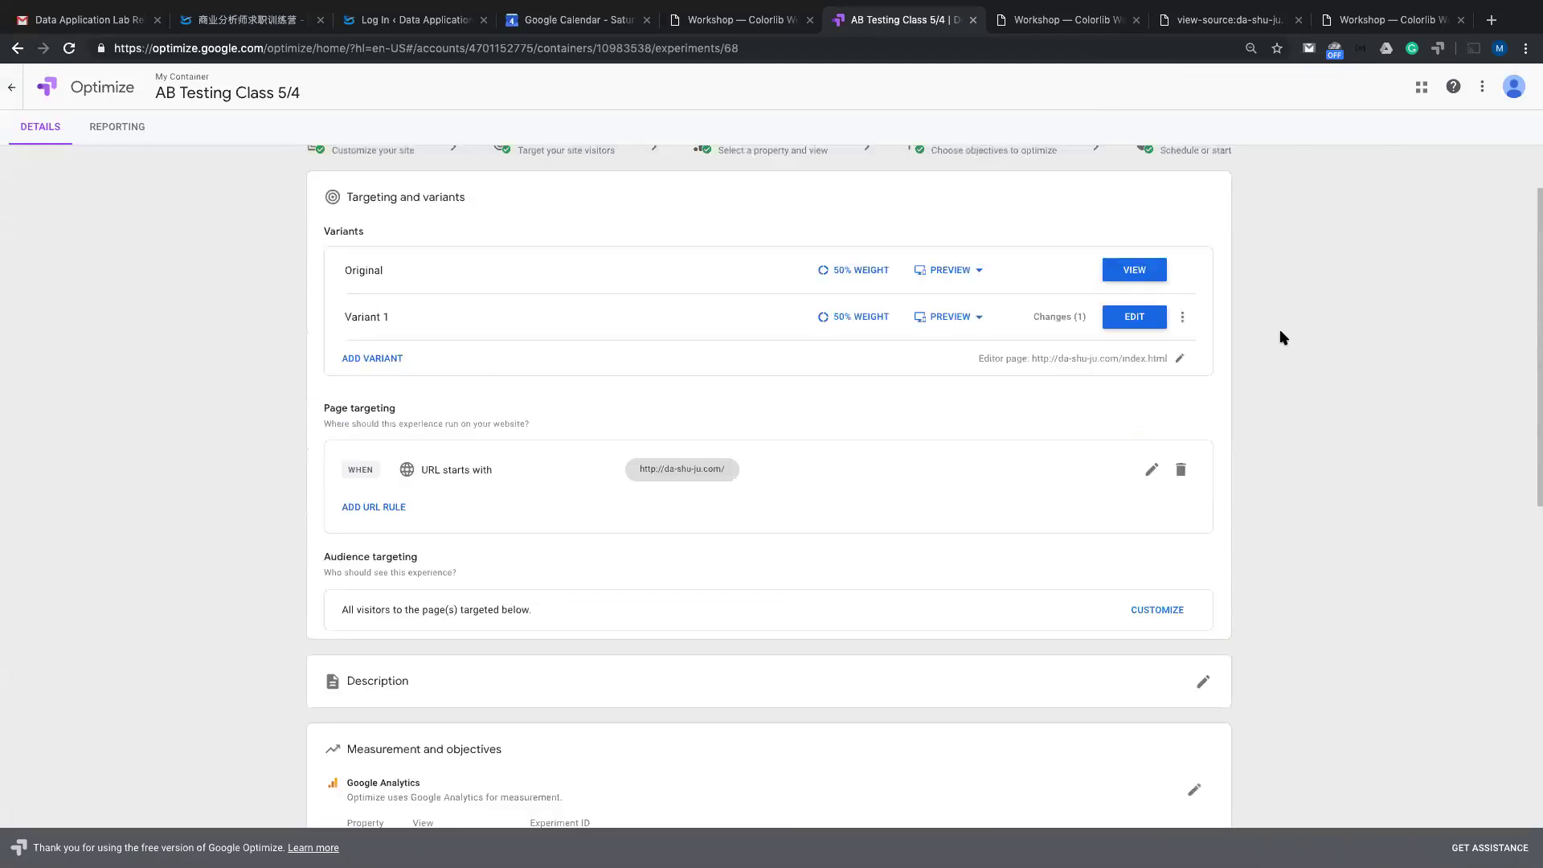
scroll(1283, 338, "up", 2)
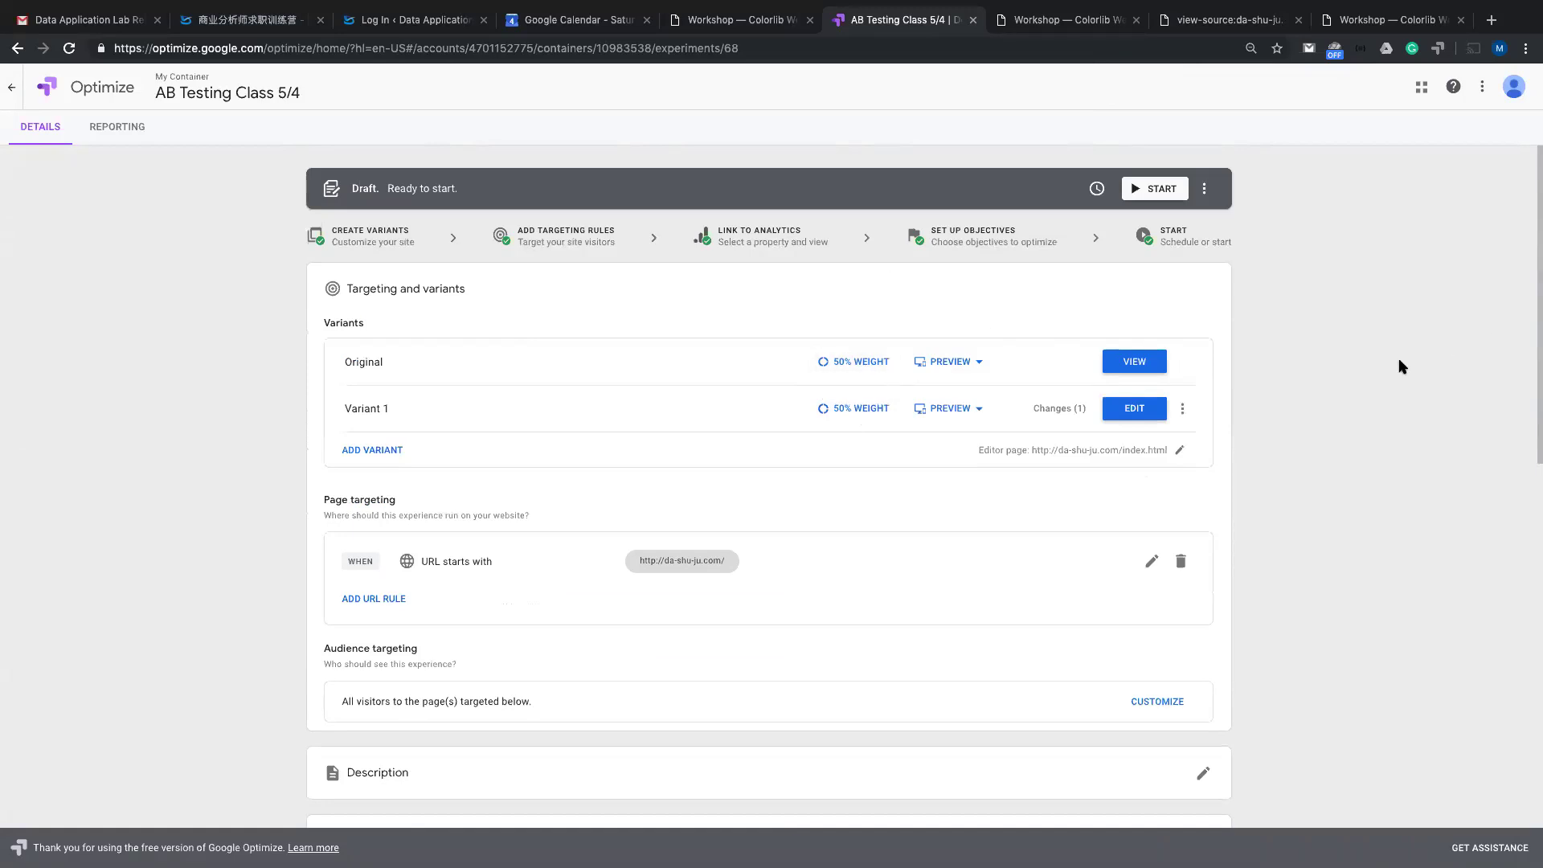
left_click(1152, 189)
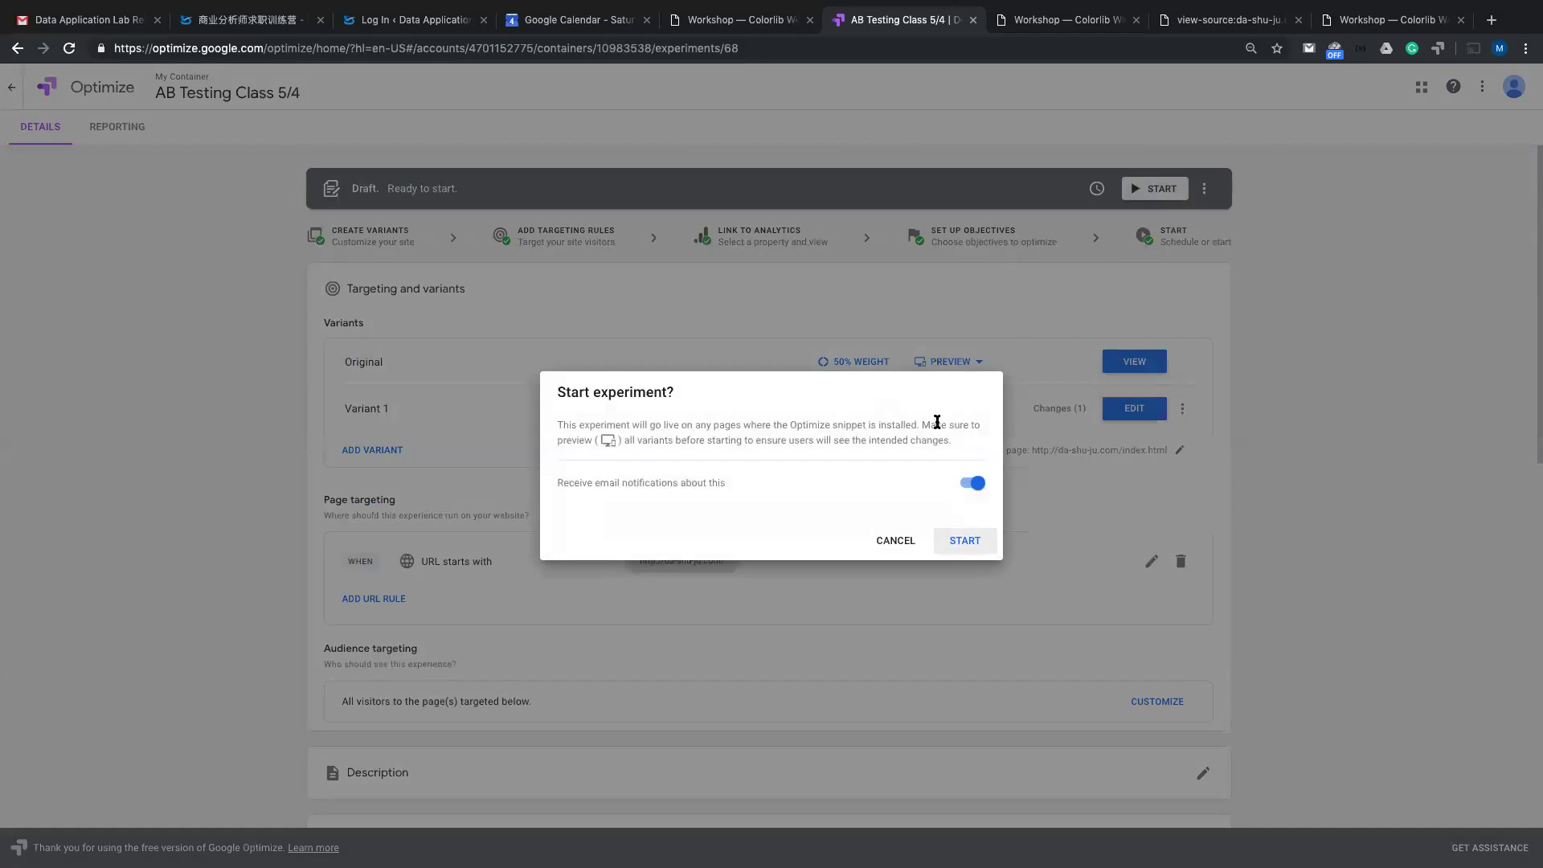
left_click(966, 544)
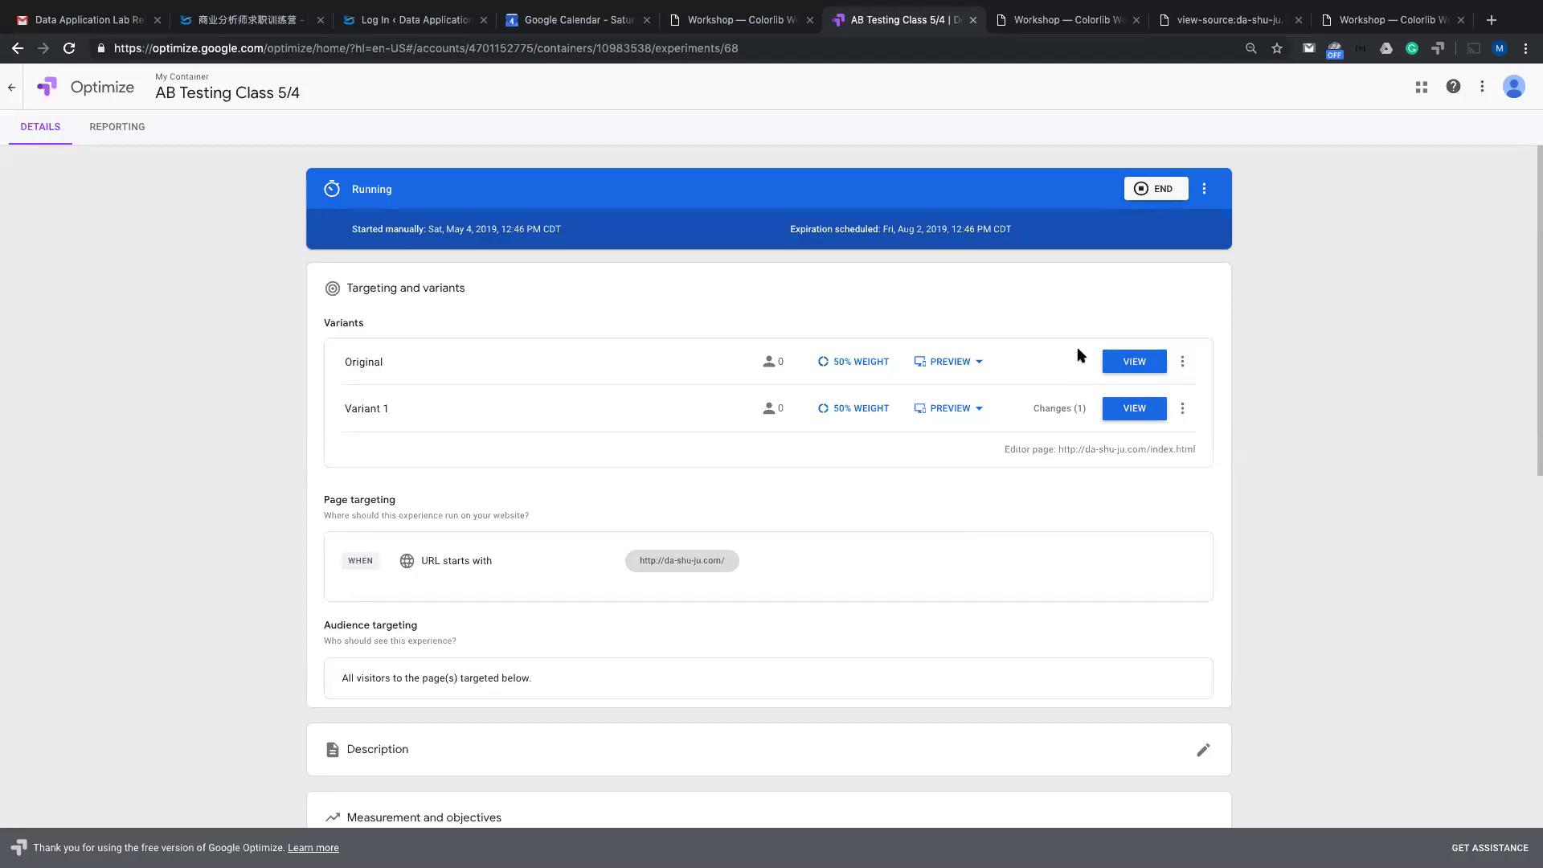
- View the live Workshop home page at da-shu-ju.com in the regular browser window and check its ticket button
left_click(767, 22)
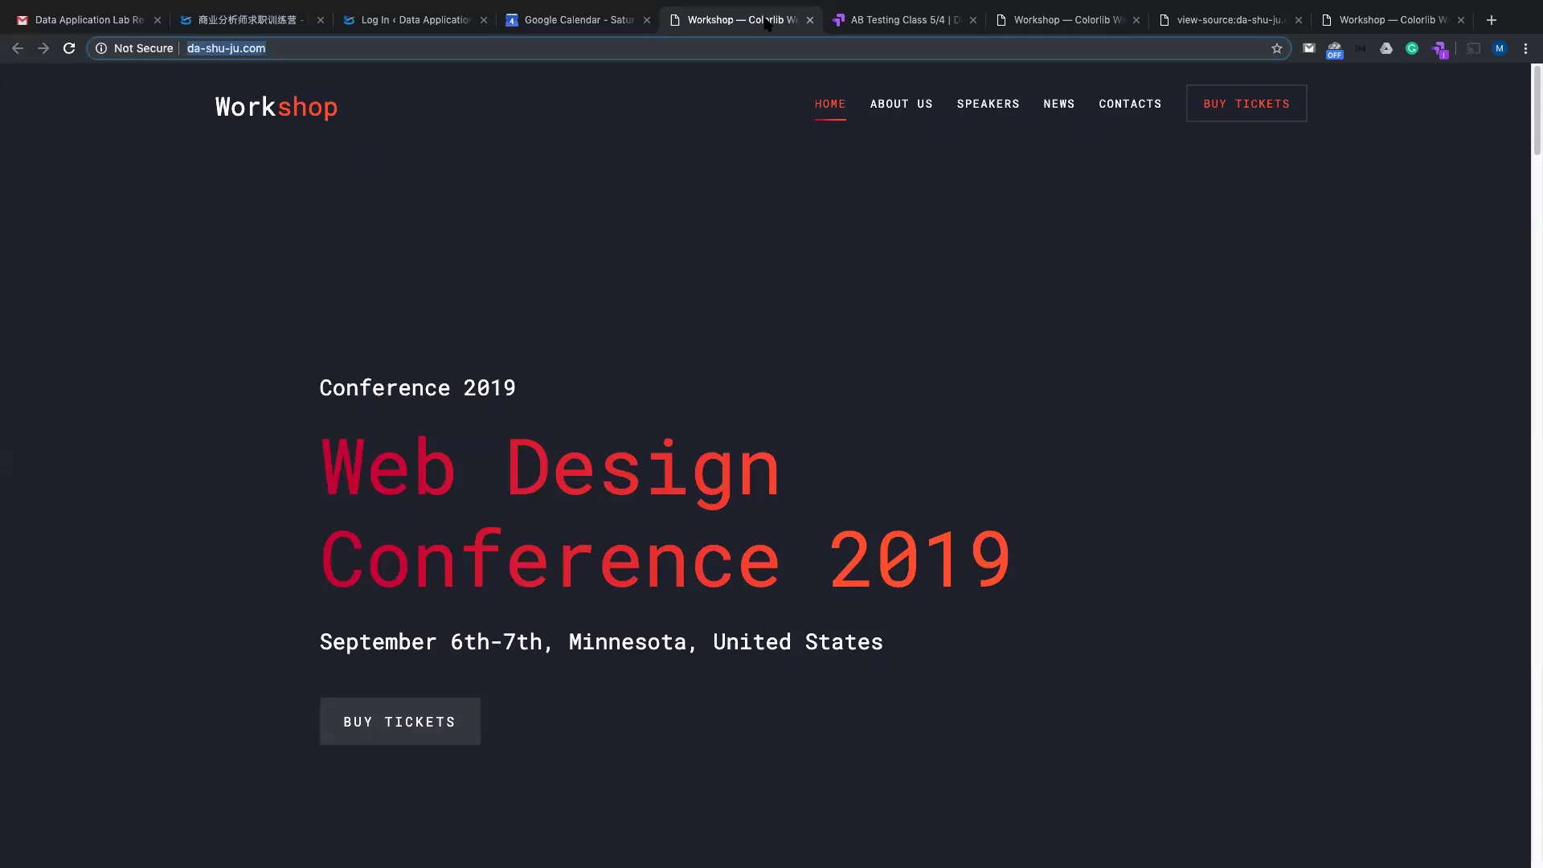
left_click(641, 50)
left_click(272, 291)
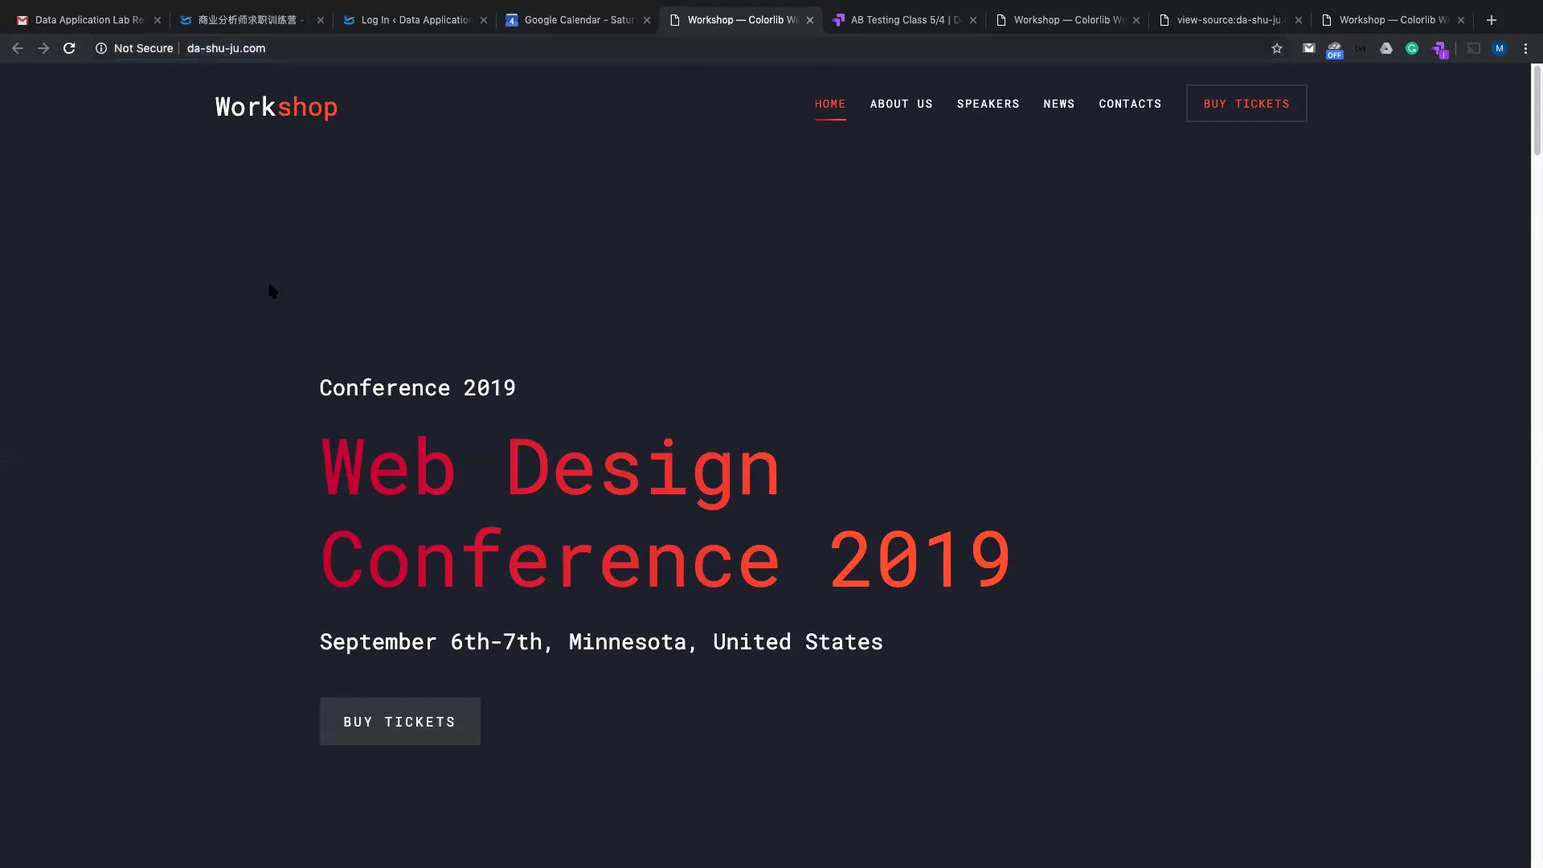
scroll(271, 290, "down", 3)
scroll(271, 291, "up", 3)
- Load da-shu-ju.com in an incognito window to check which button variant is served, and close that window
key("super+shift+n")
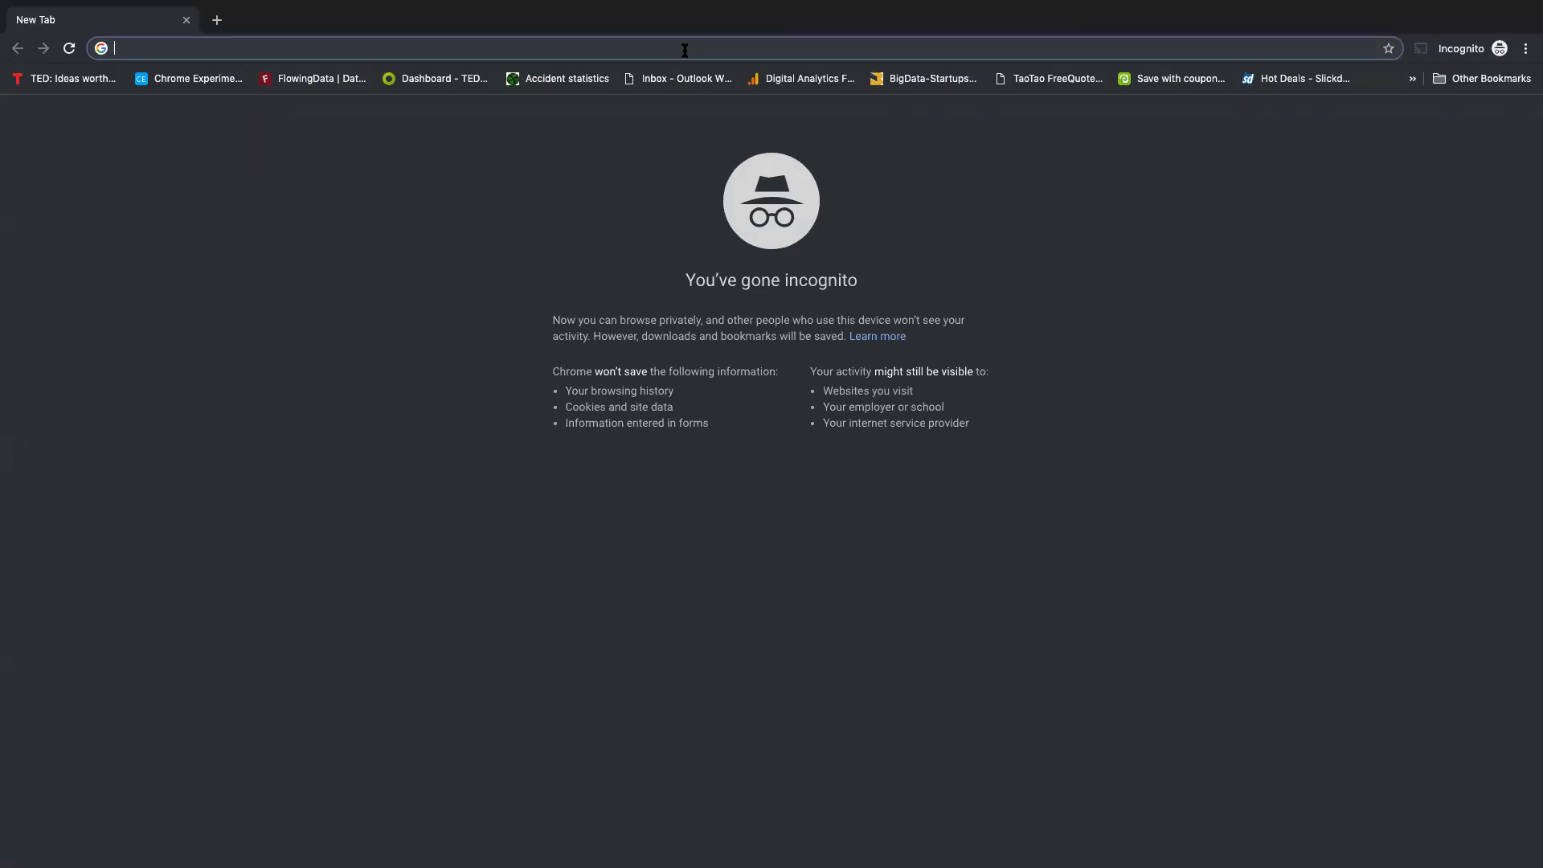
type("da-")
key("Return")
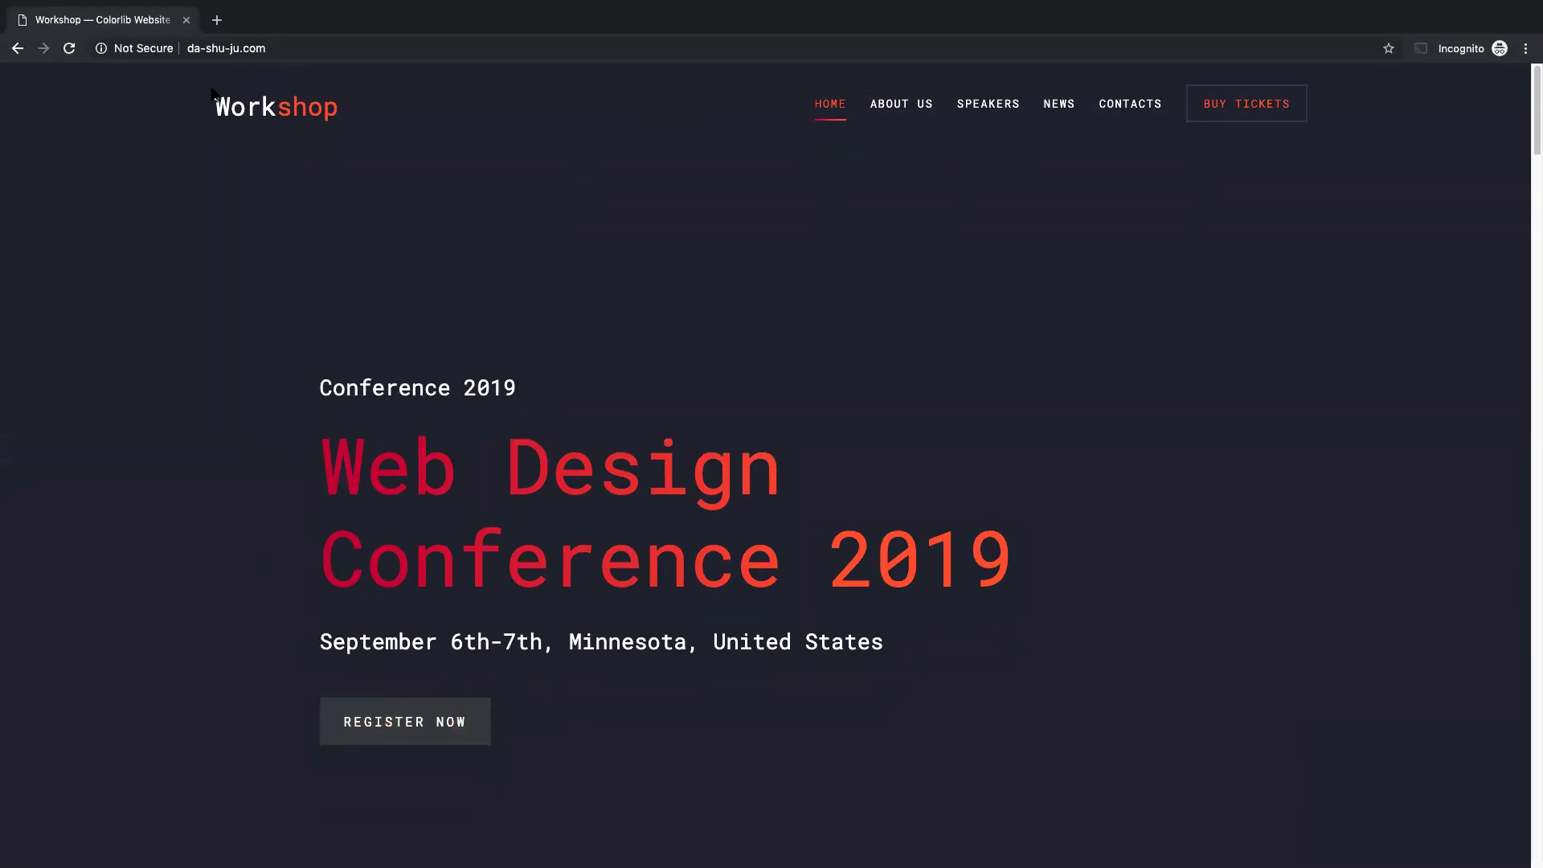
mouse_move(149, 6)
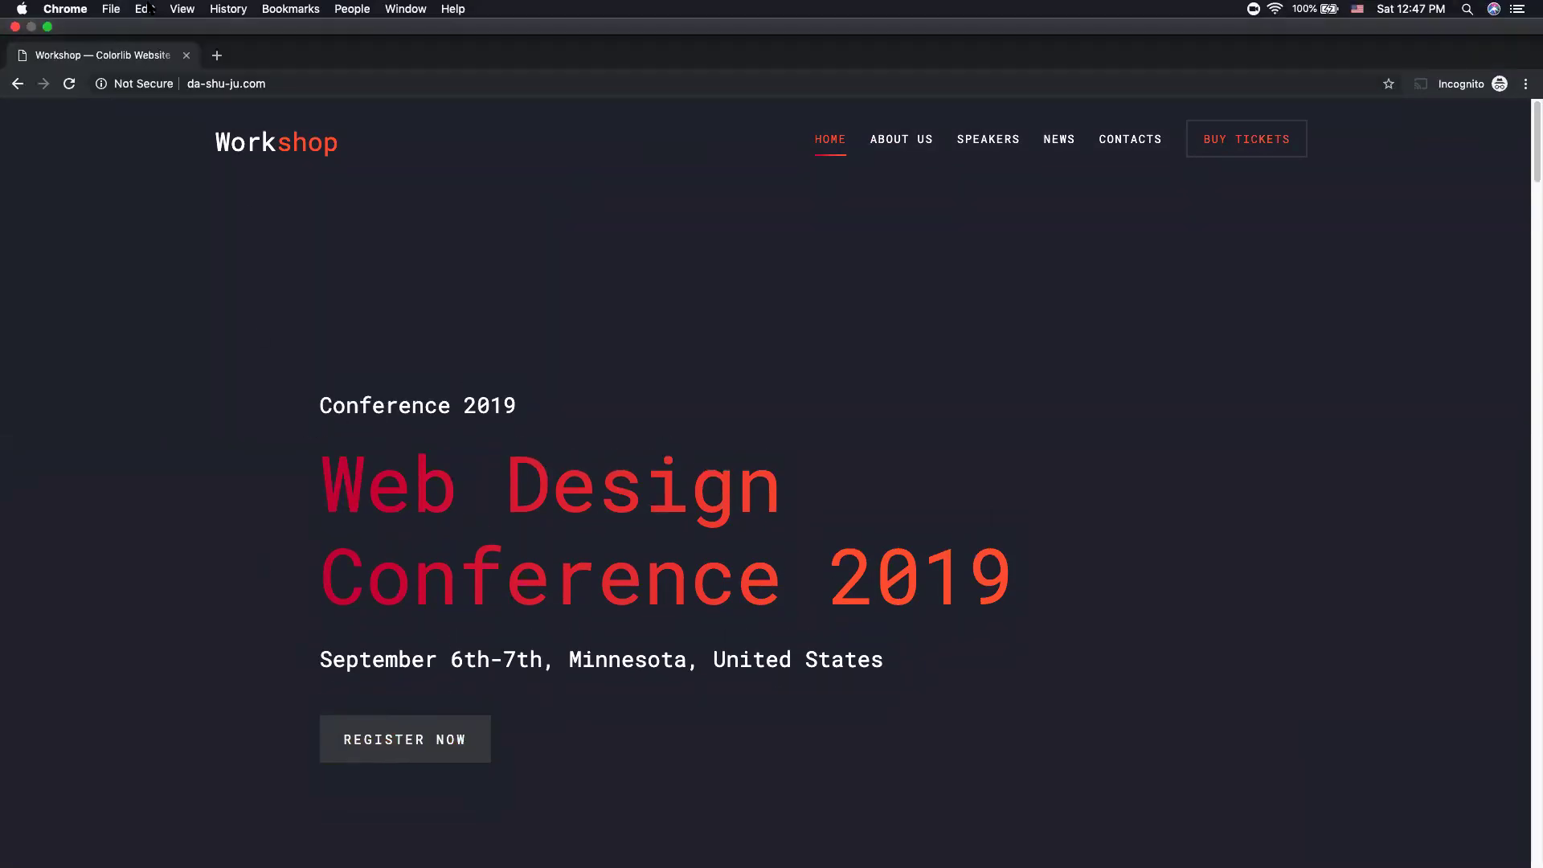
left_click(15, 27)
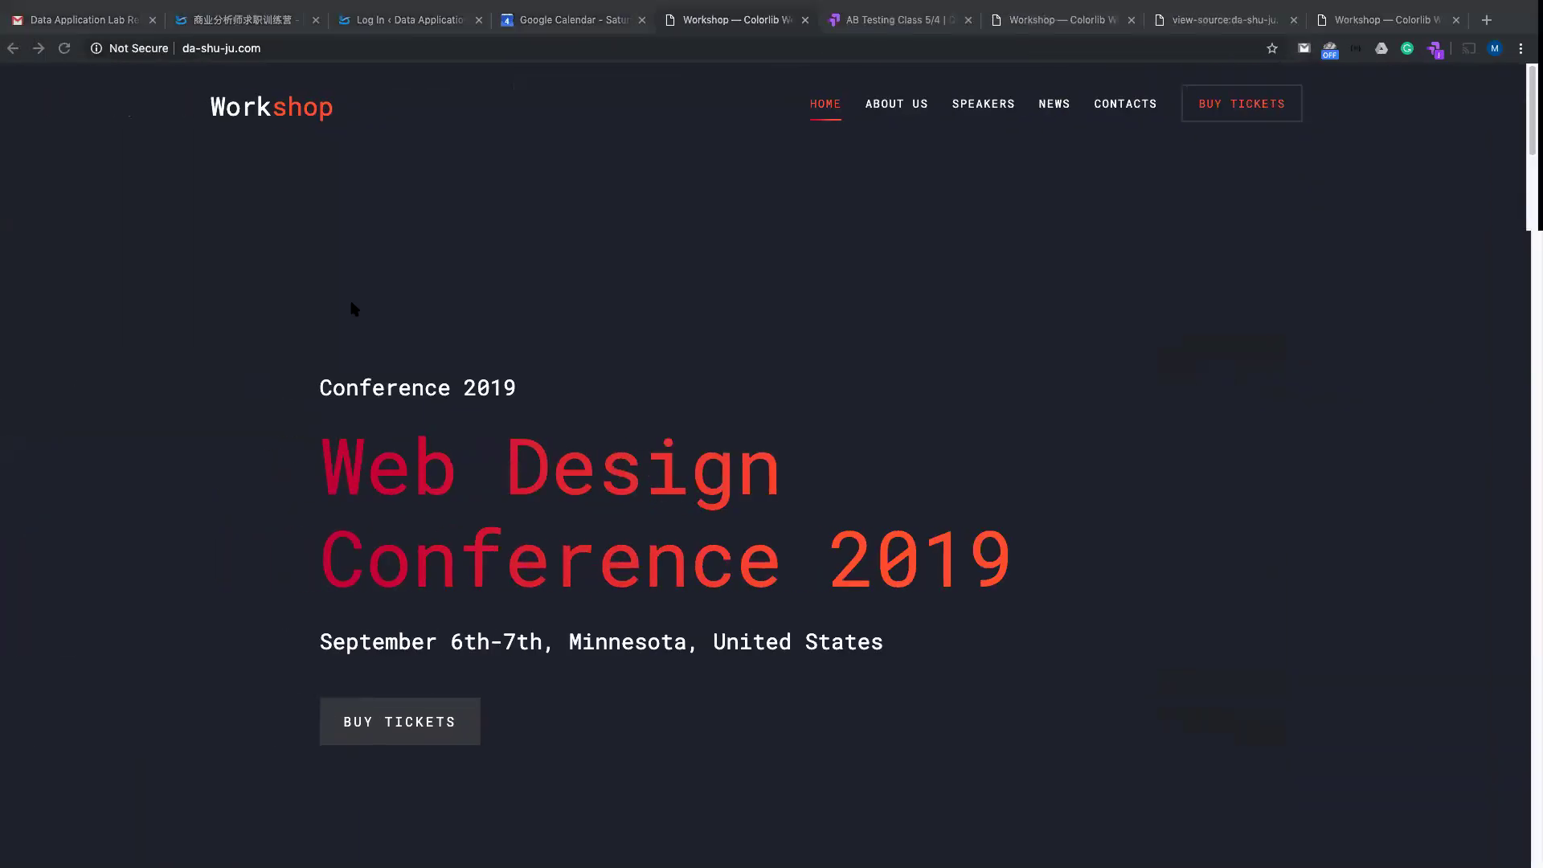
- Load da-shu-ju.com in a fresh incognito window to check the served variant again, and return to the regular browser window
key("super+shift+n")
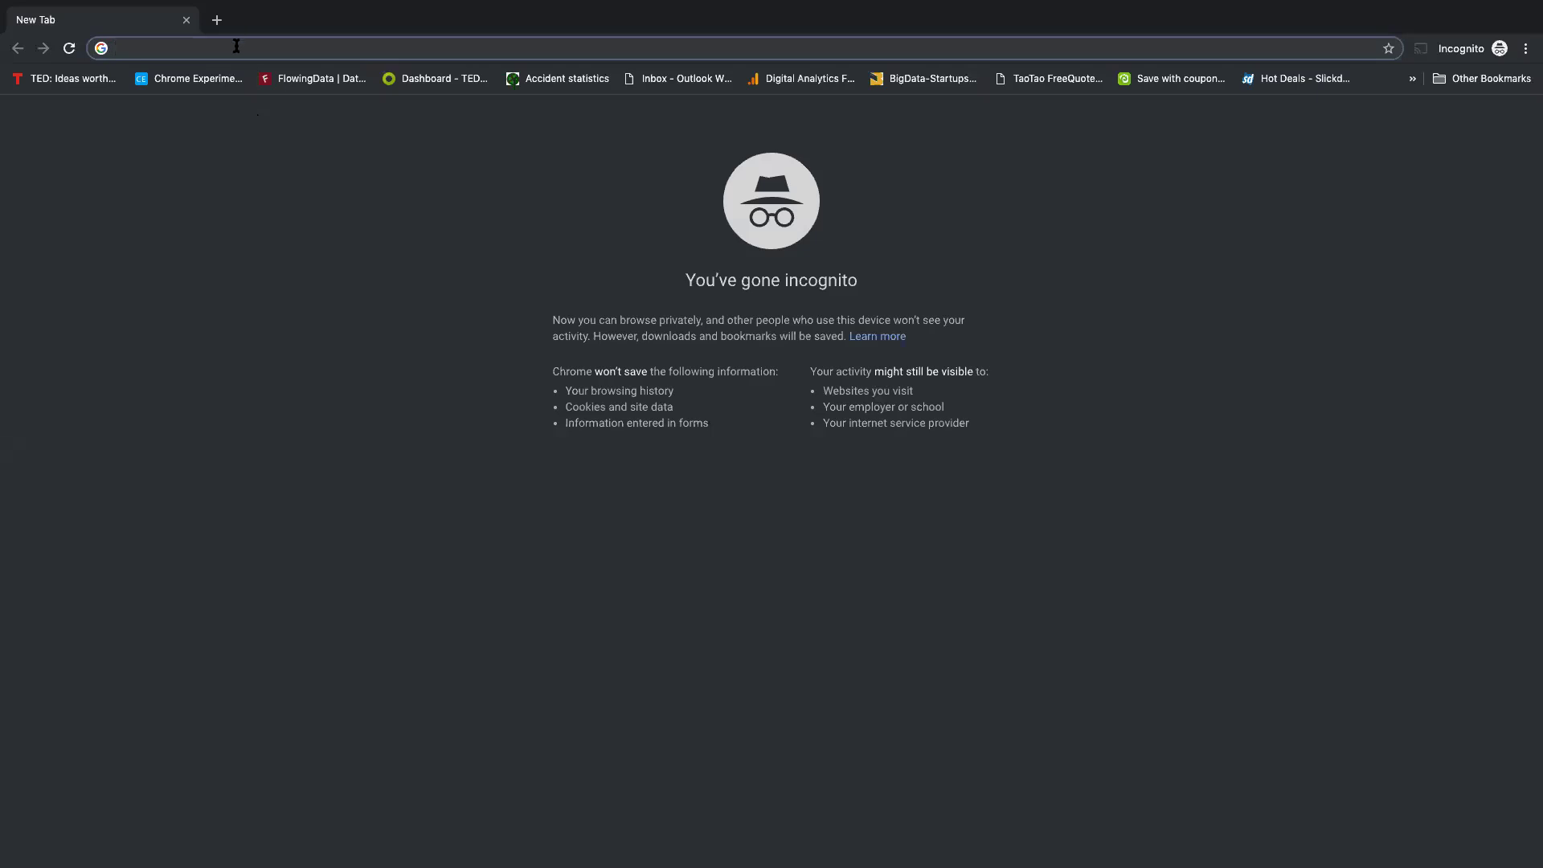
type("da")
key("Return")
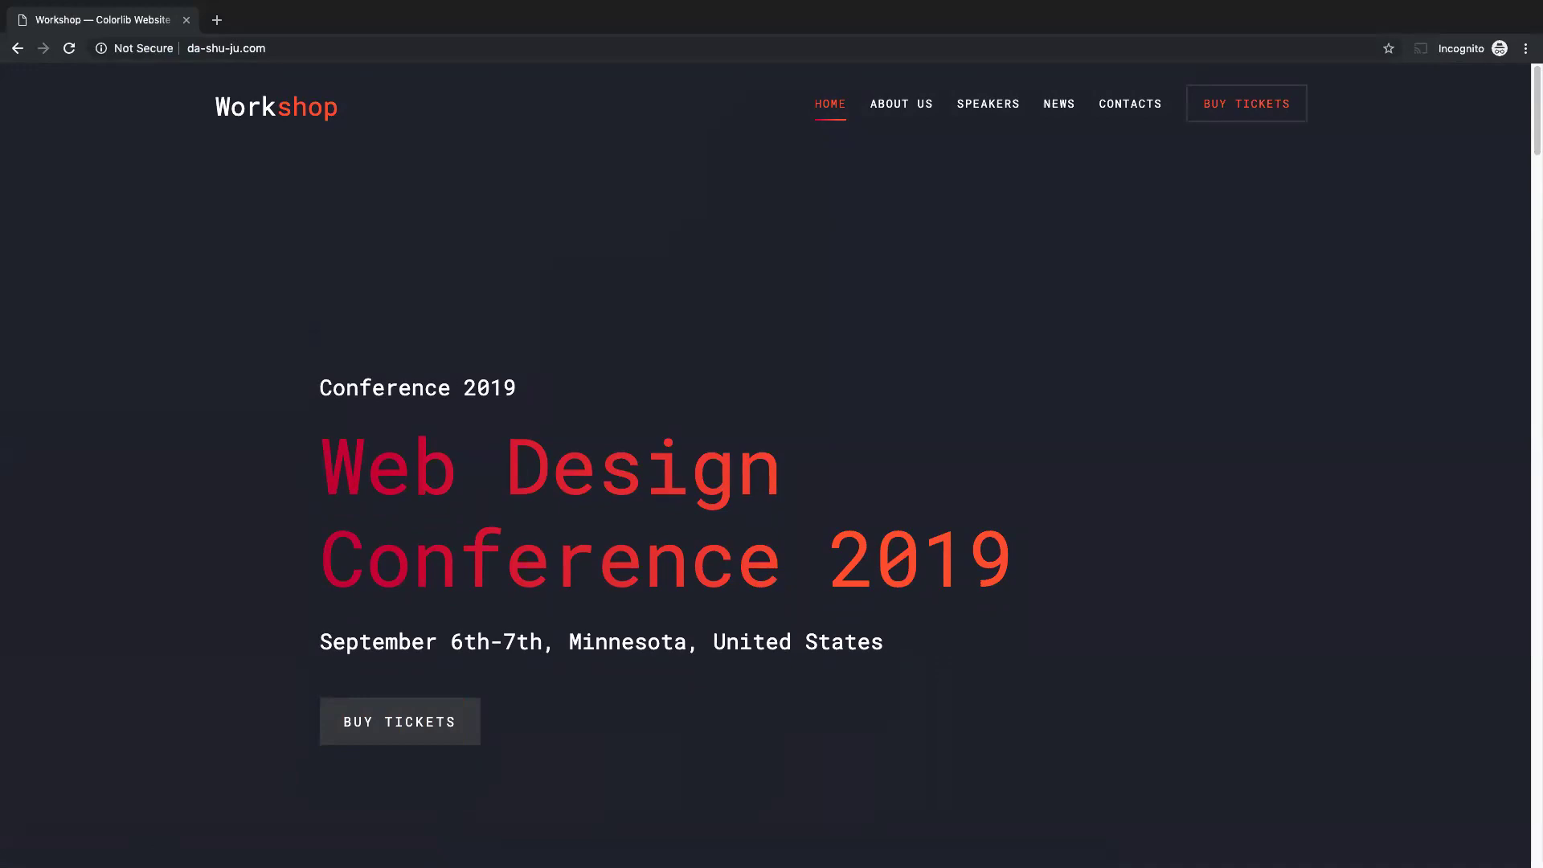
key("ctrl+Left")
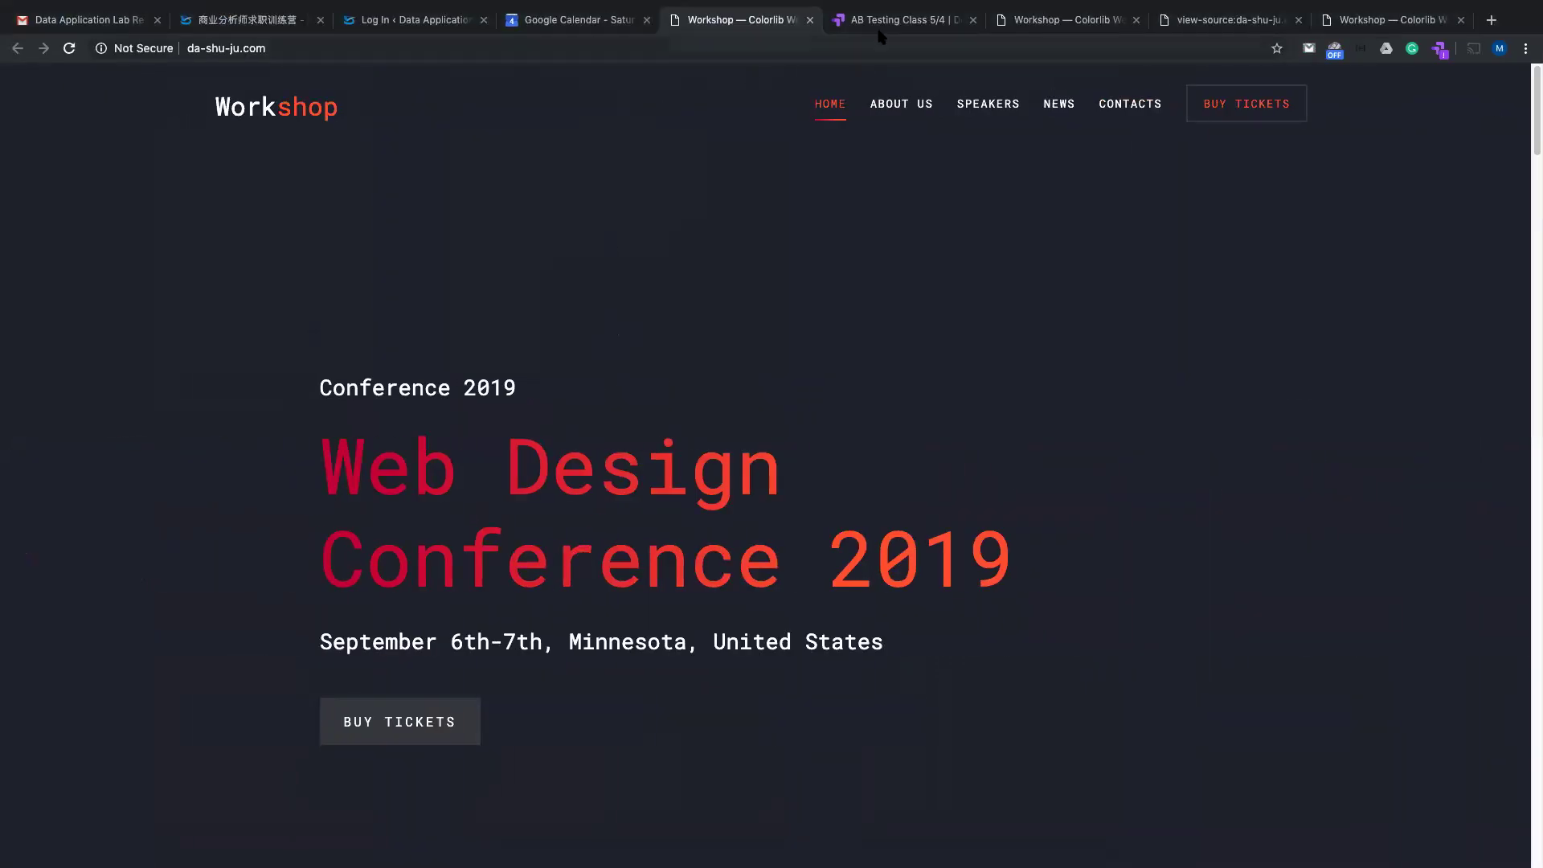
- Return to the running experiment in Optimize and review its visitors per variant, objectives and settings
left_click(876, 25)
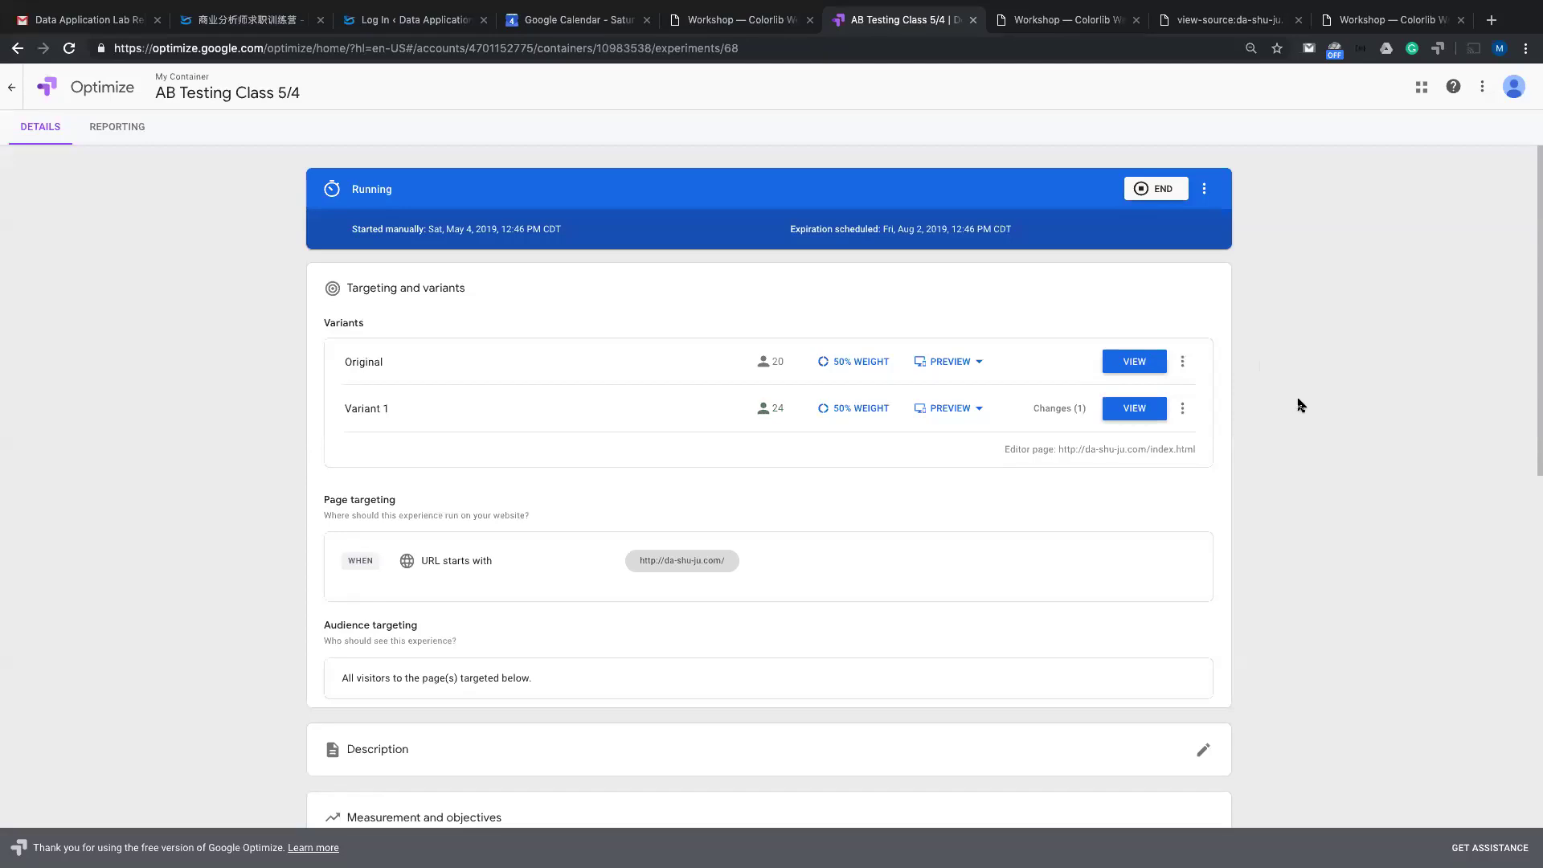
scroll(1301, 404, "down", 1)
scroll(1301, 404, "down", 5)
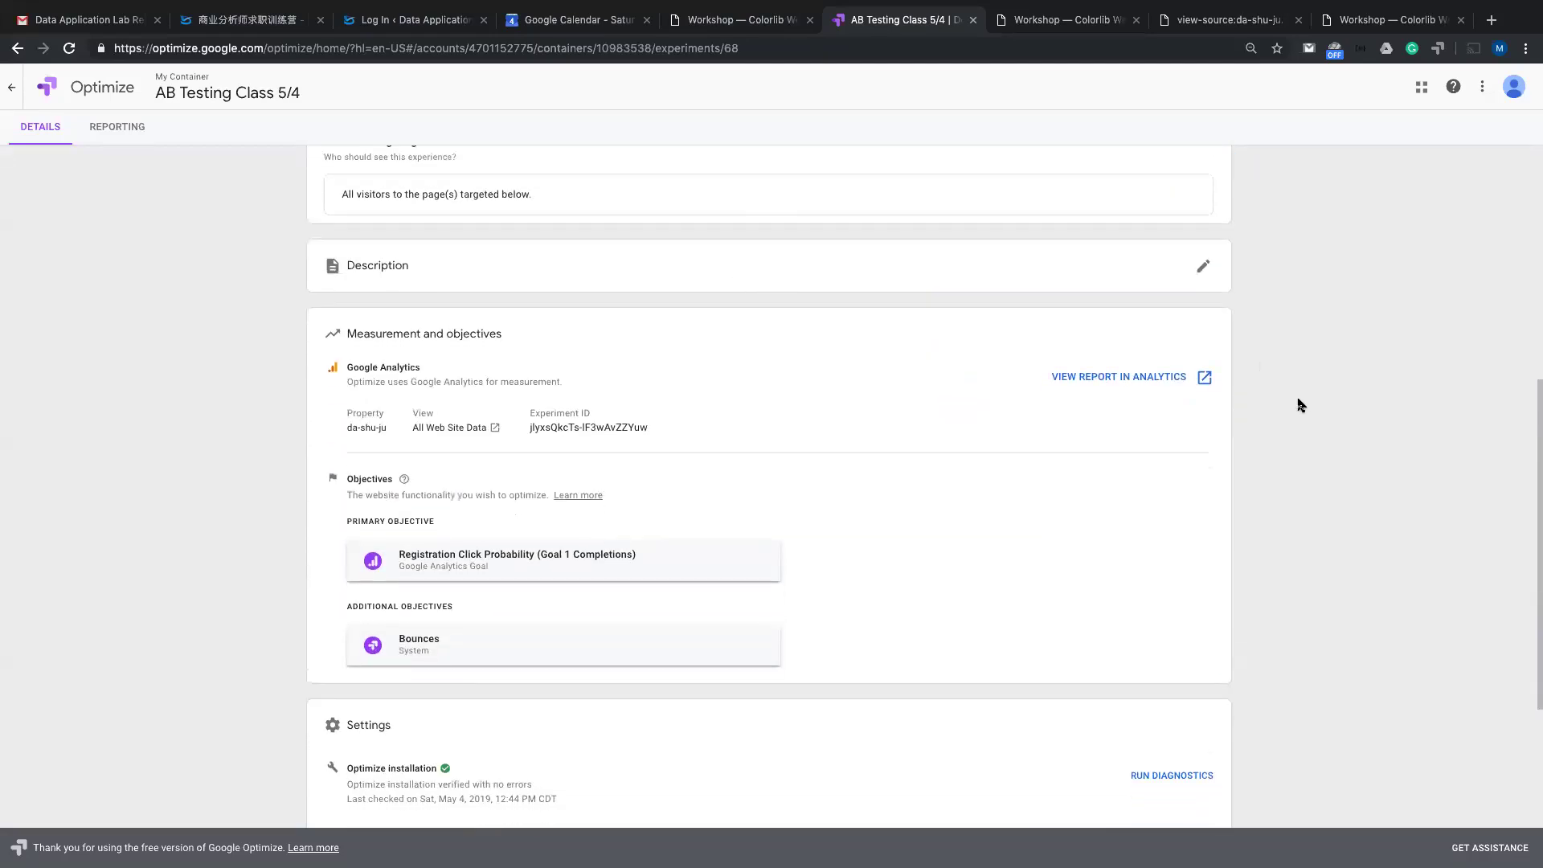
scroll(1301, 404, "down", 3)
scroll(1301, 405, "up", 10)
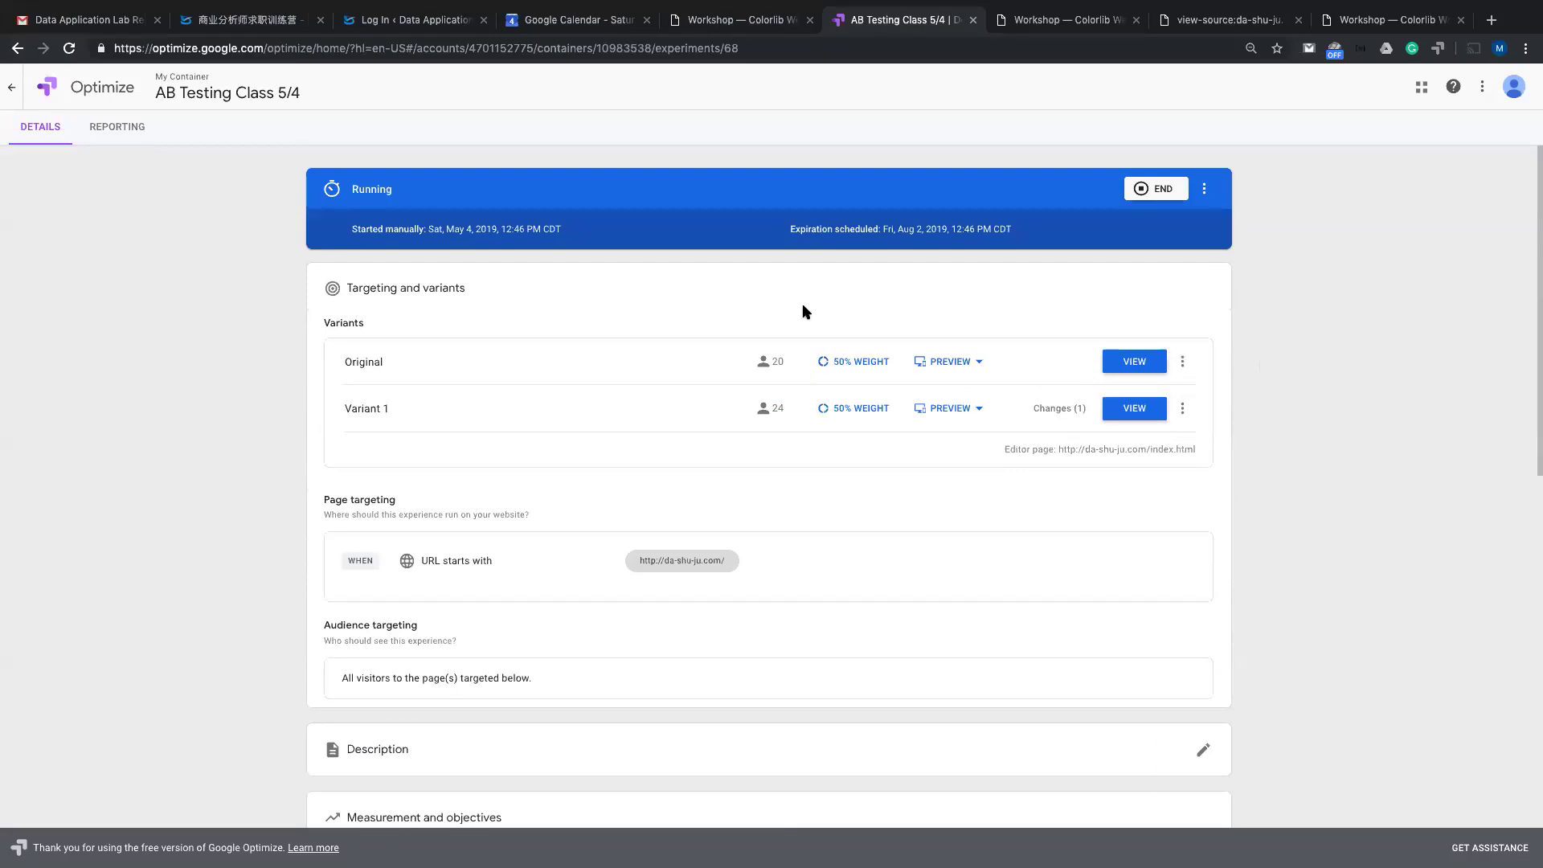
- Check the experiment's reporting page in Optimize and open its report in Google Analytics
left_click(114, 135)
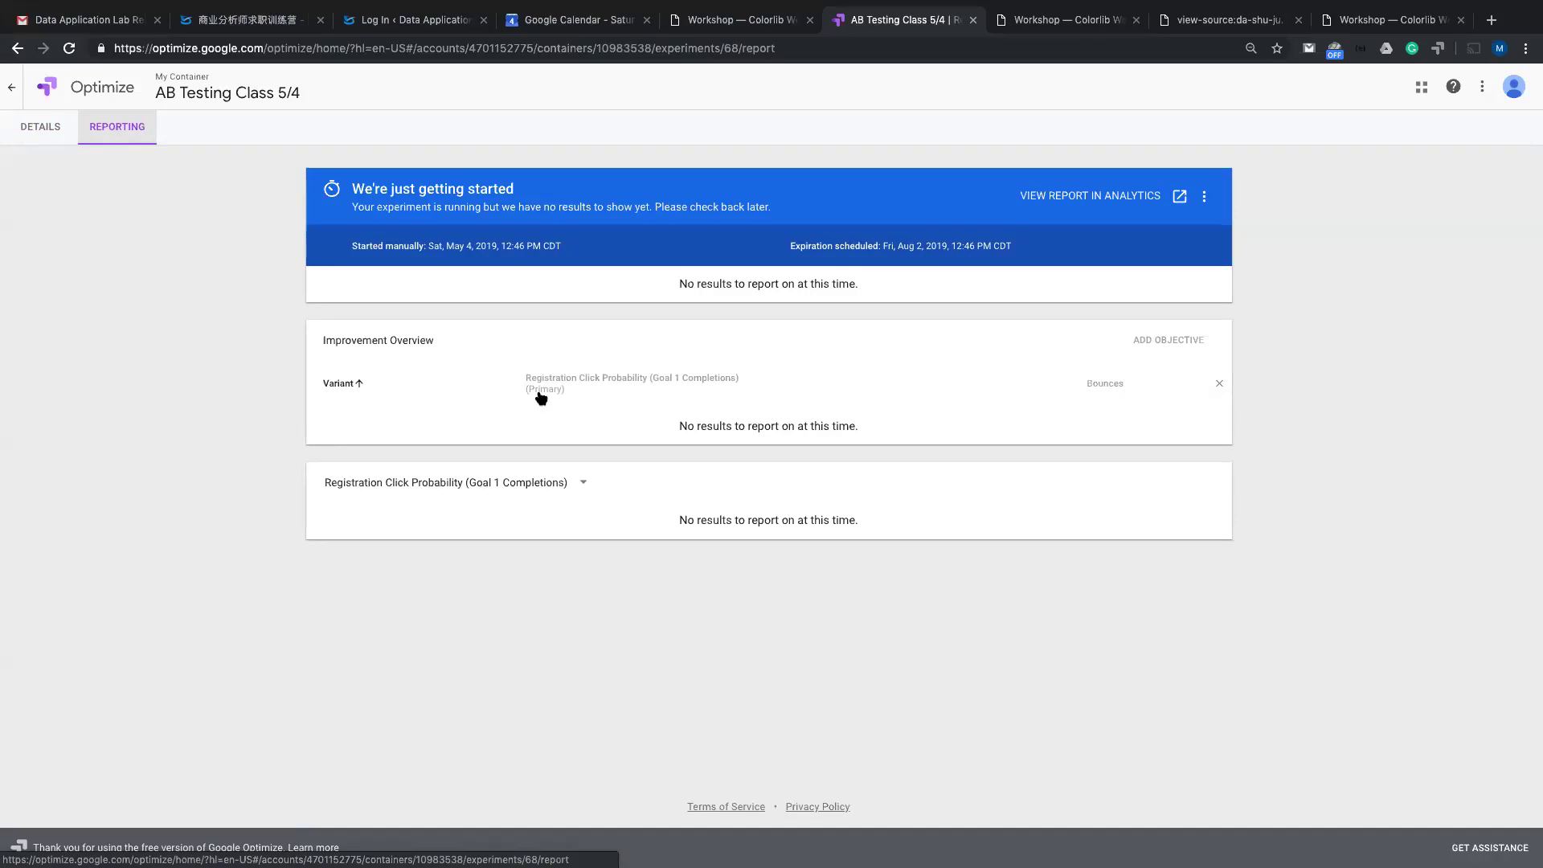
mouse_move(534, 386)
left_click(1107, 197)
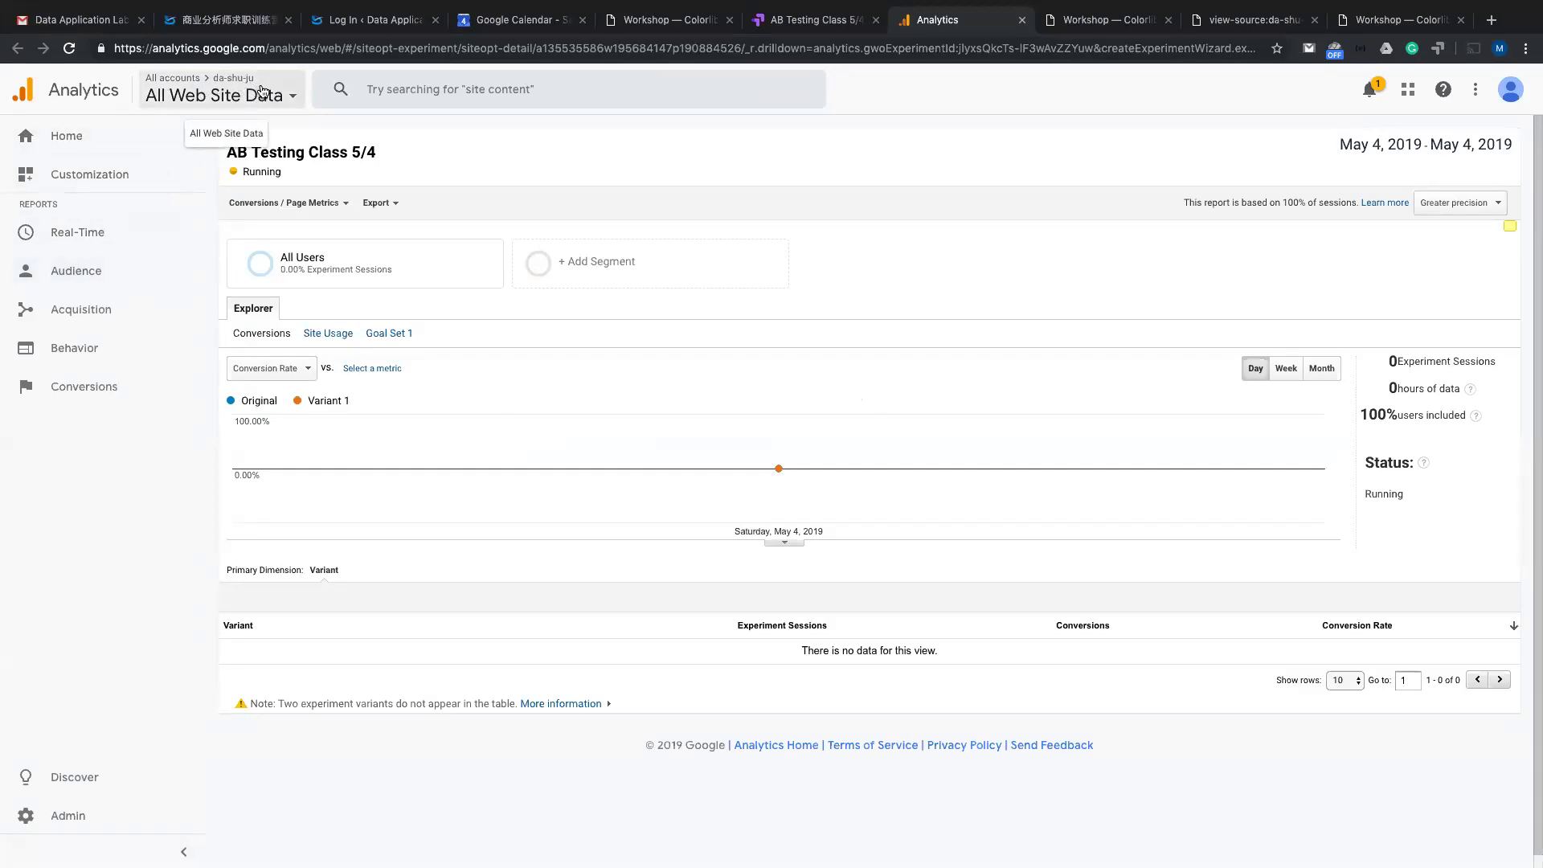
- Open the Real-Time Overview report and examine the active users, pageviews, top active pages and top locations
left_click(85, 234)
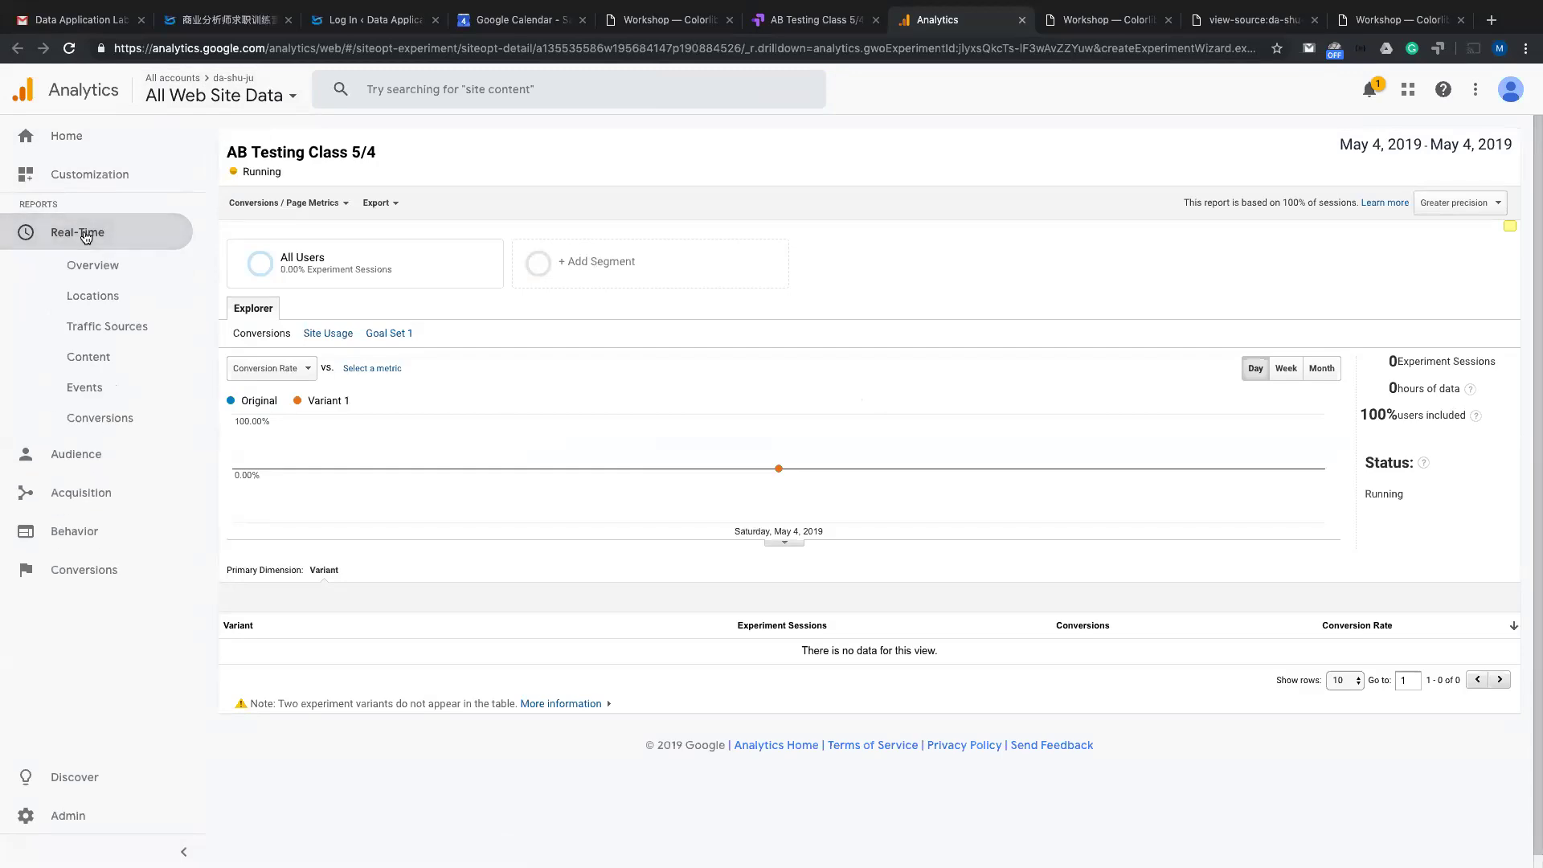
left_click(95, 266)
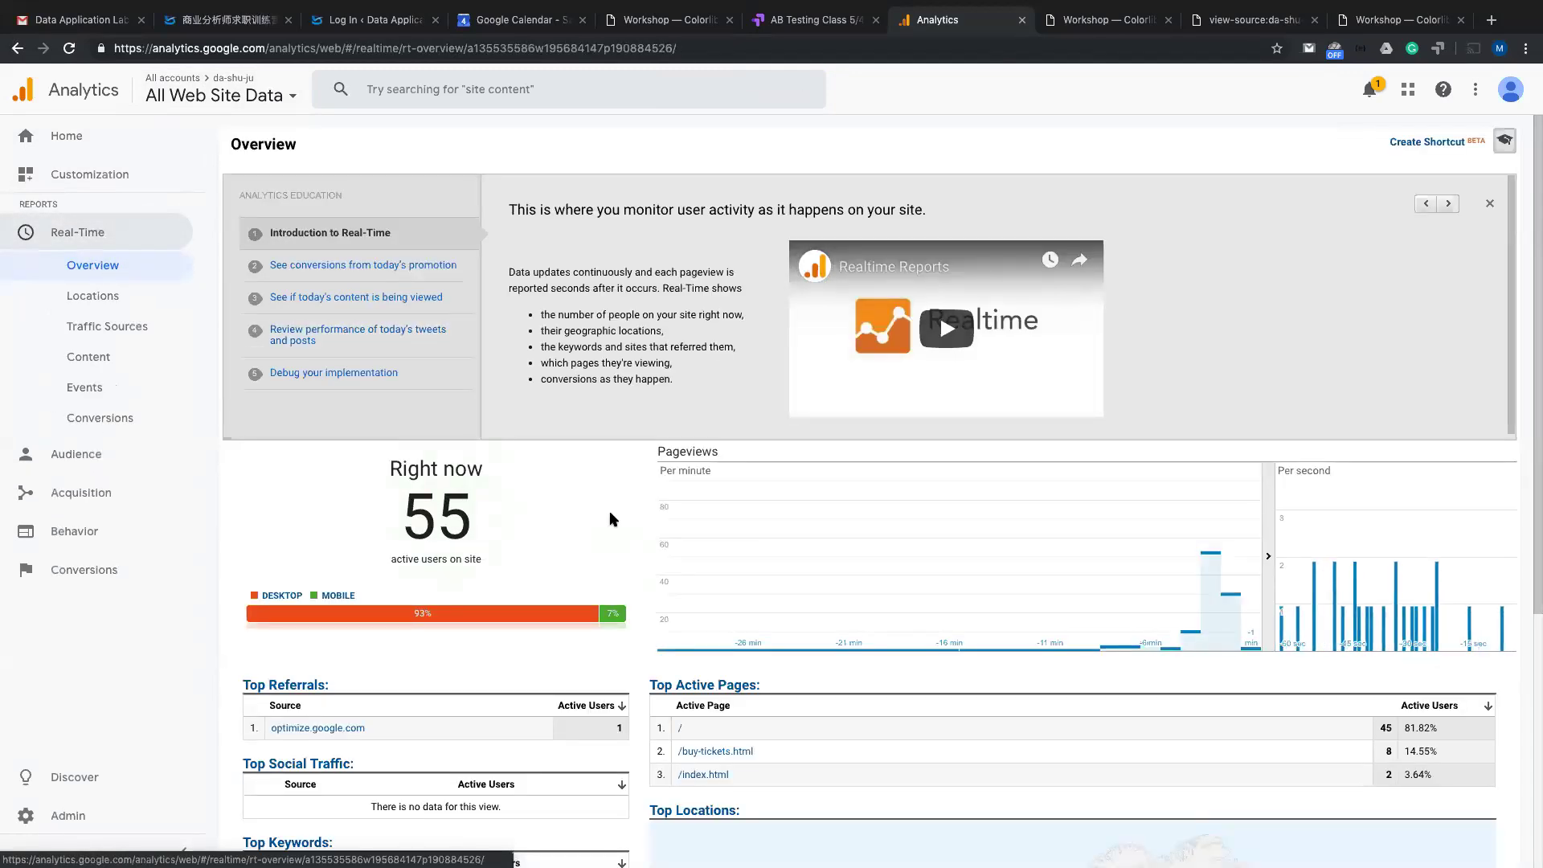
scroll(610, 513, "down", 3)
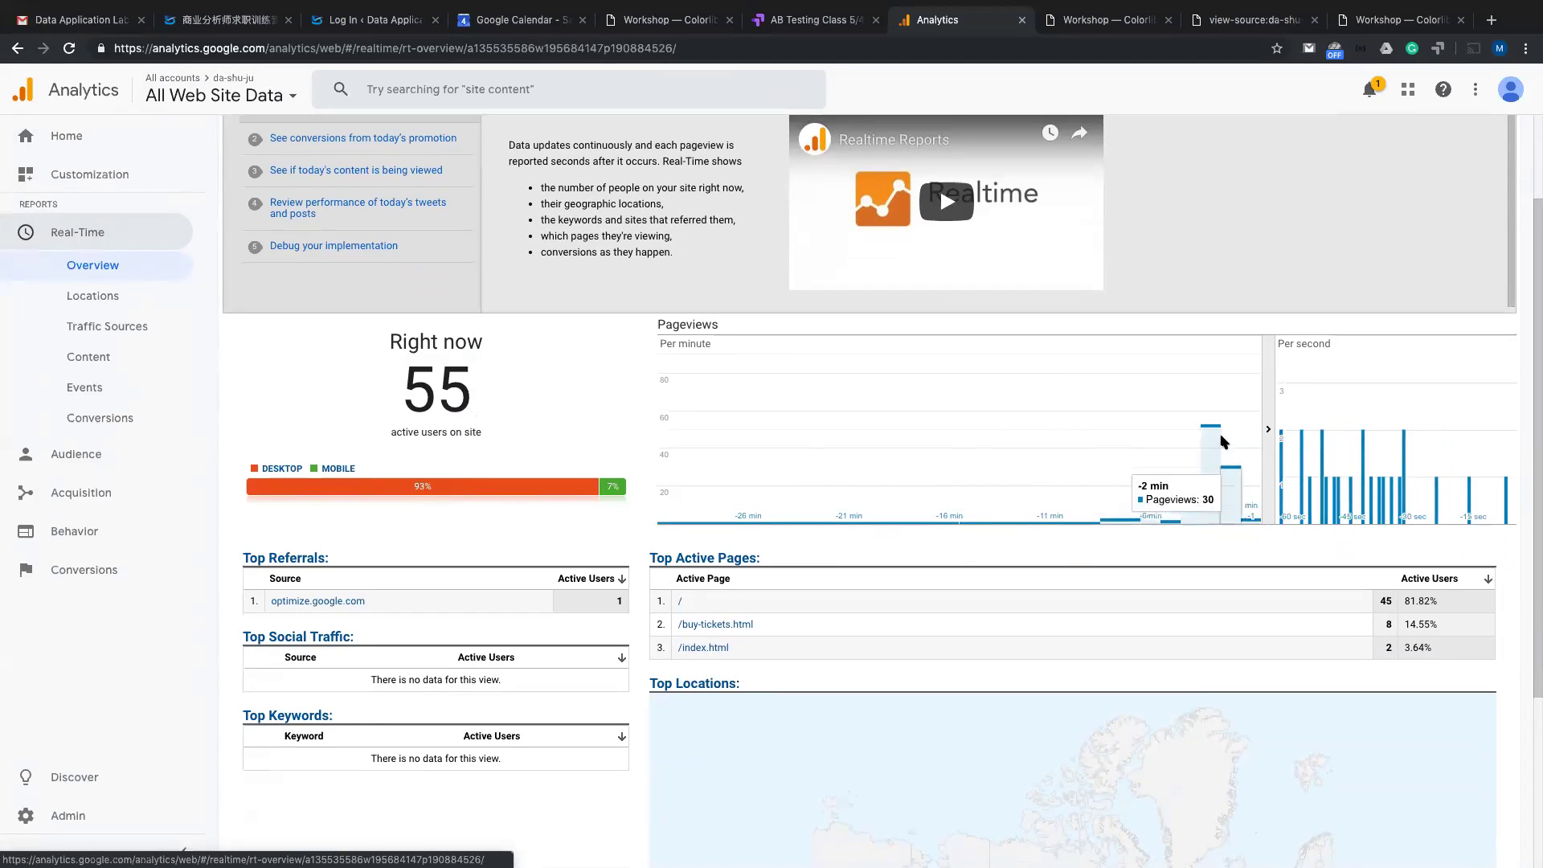
scroll(1101, 415, "down", 1)
scroll(1101, 416, "down", 2)
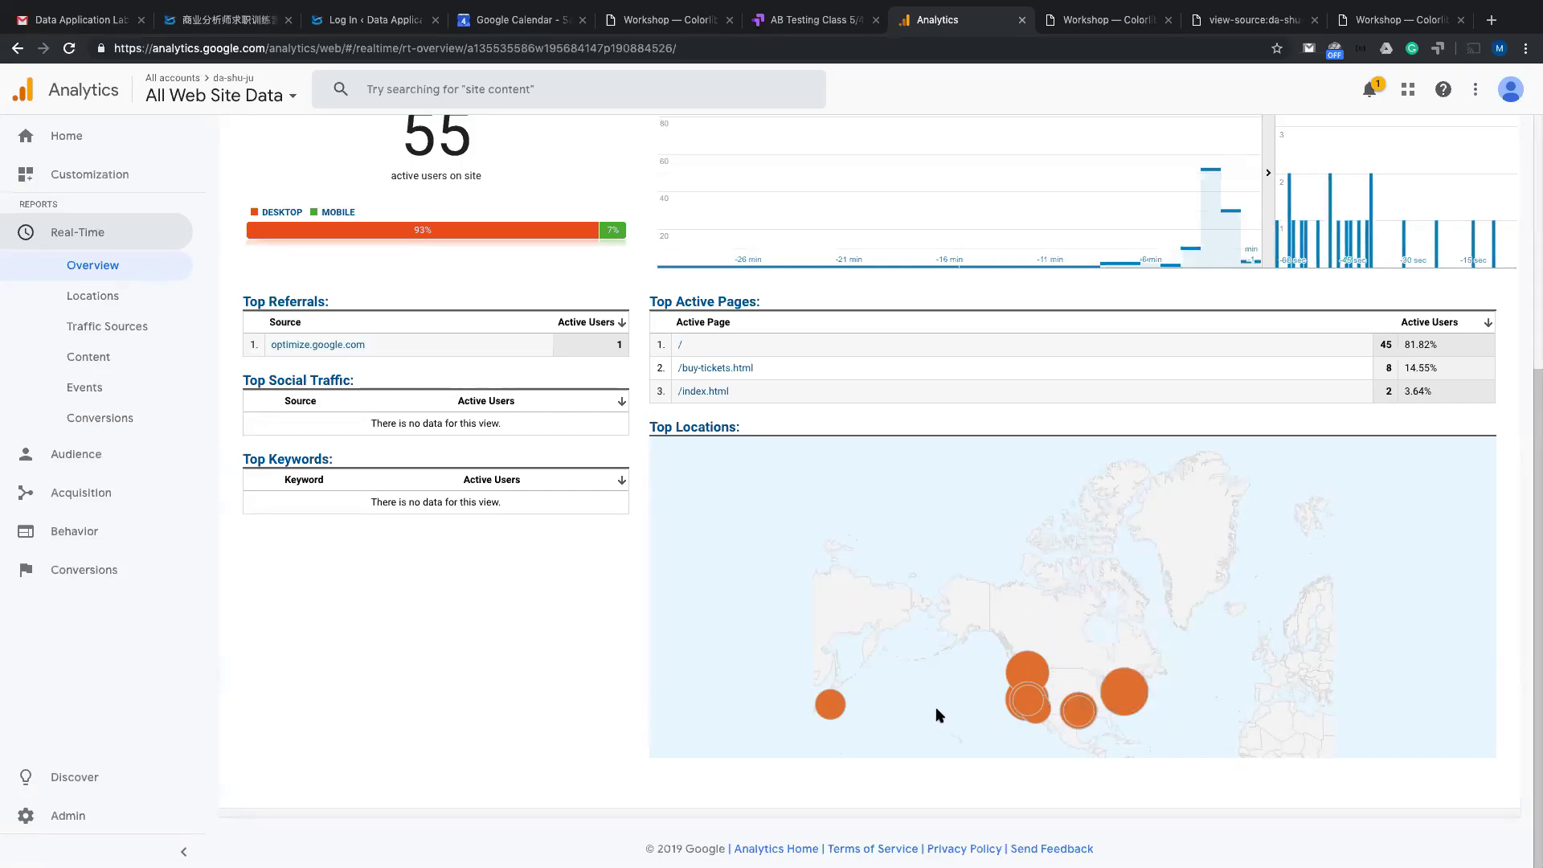
mouse_move(825, 708)
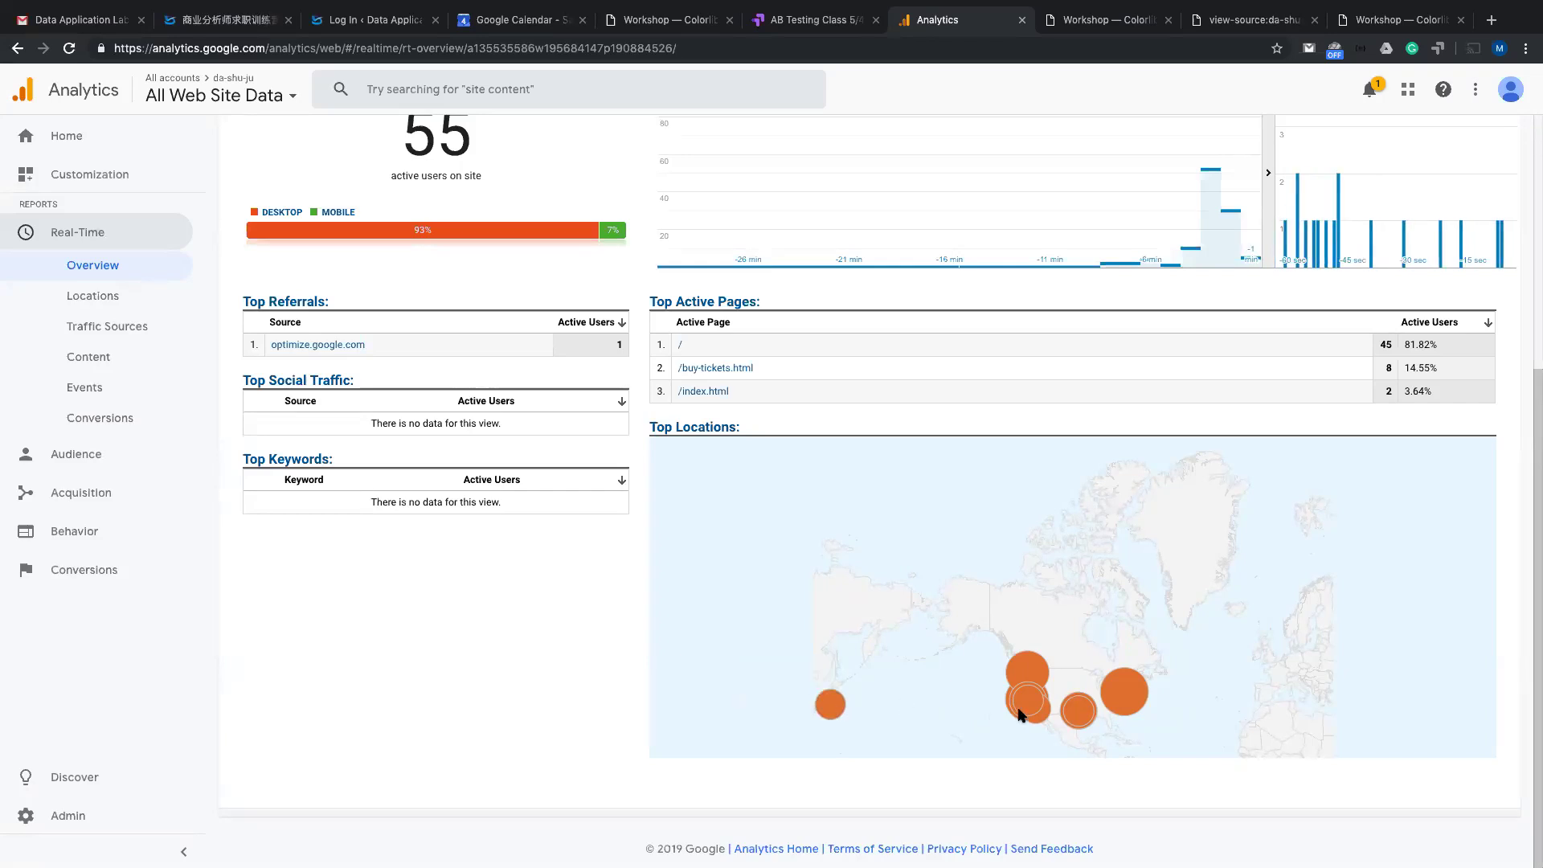
mouse_move(1023, 712)
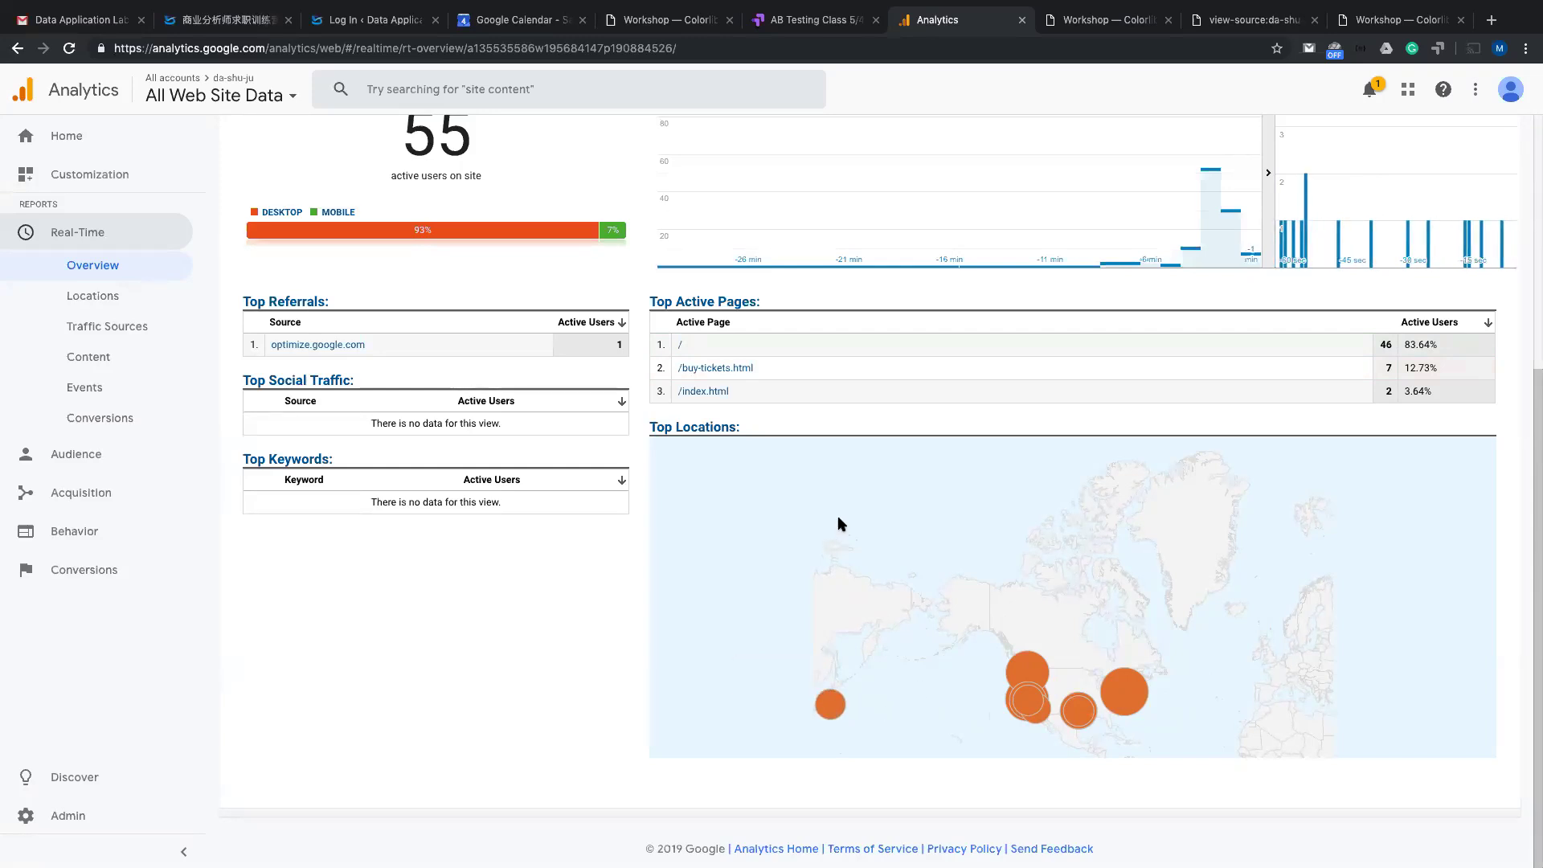
scroll(736, 365, "up", 1)
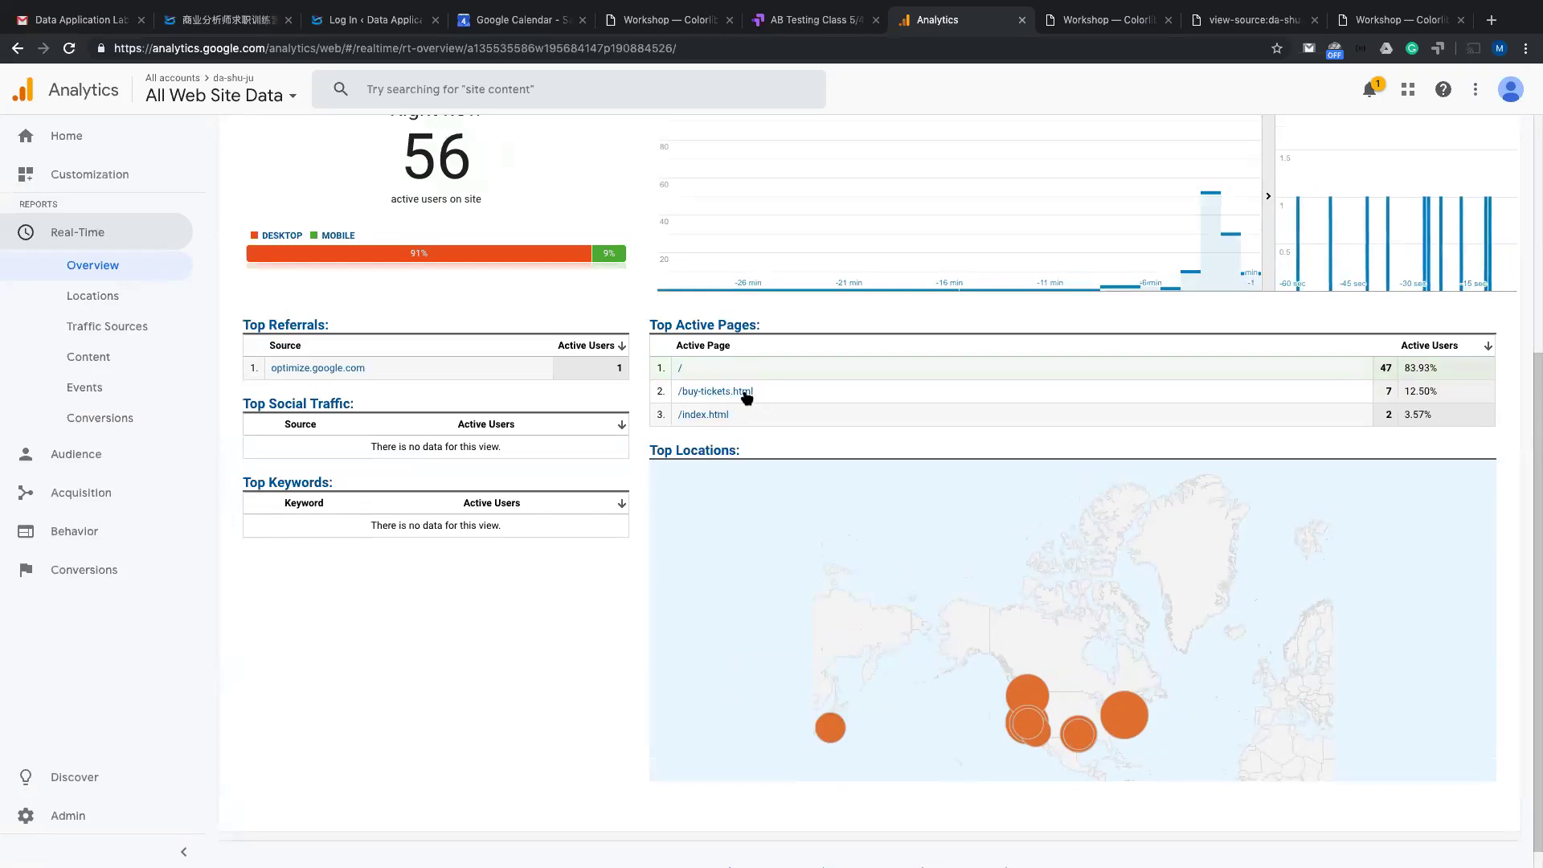
- Review the Real-Time Locations, Traffic Sources, Content and Conversions reports for the site
left_click(113, 297)
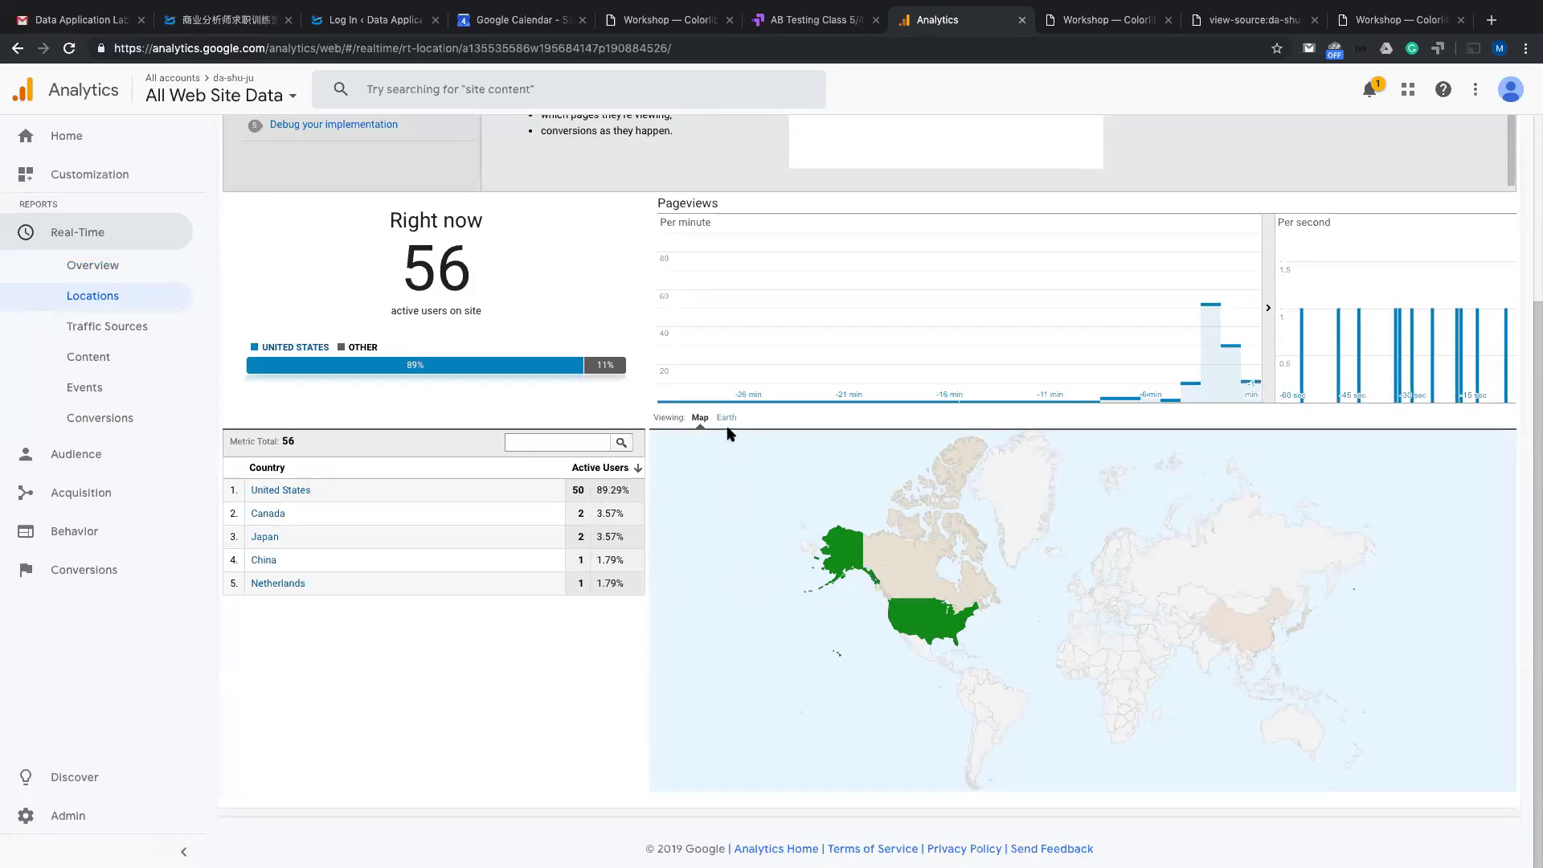
left_click(111, 337)
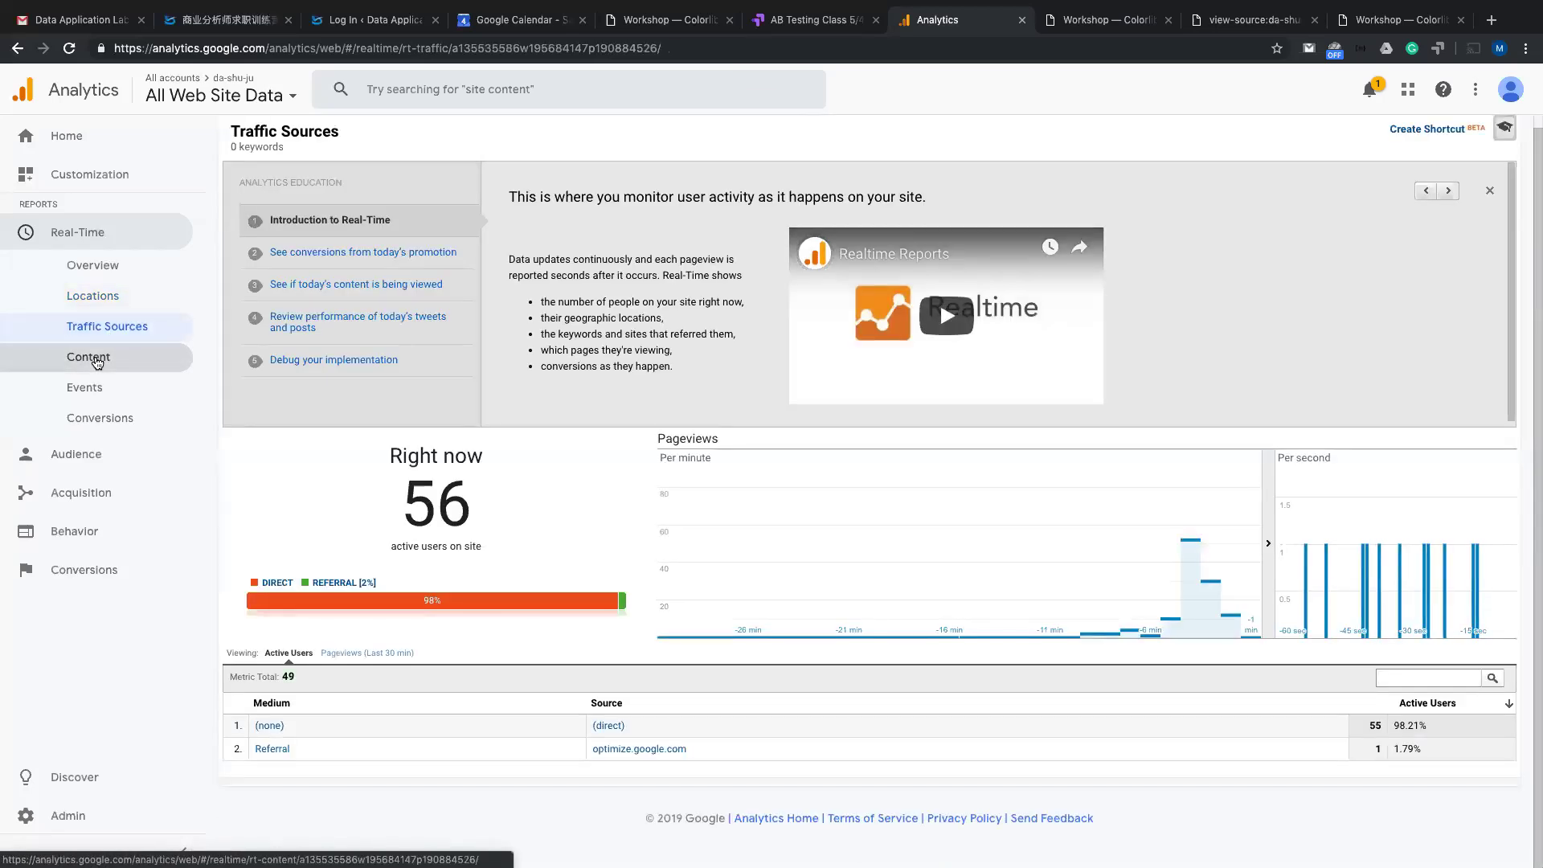
left_click(97, 363)
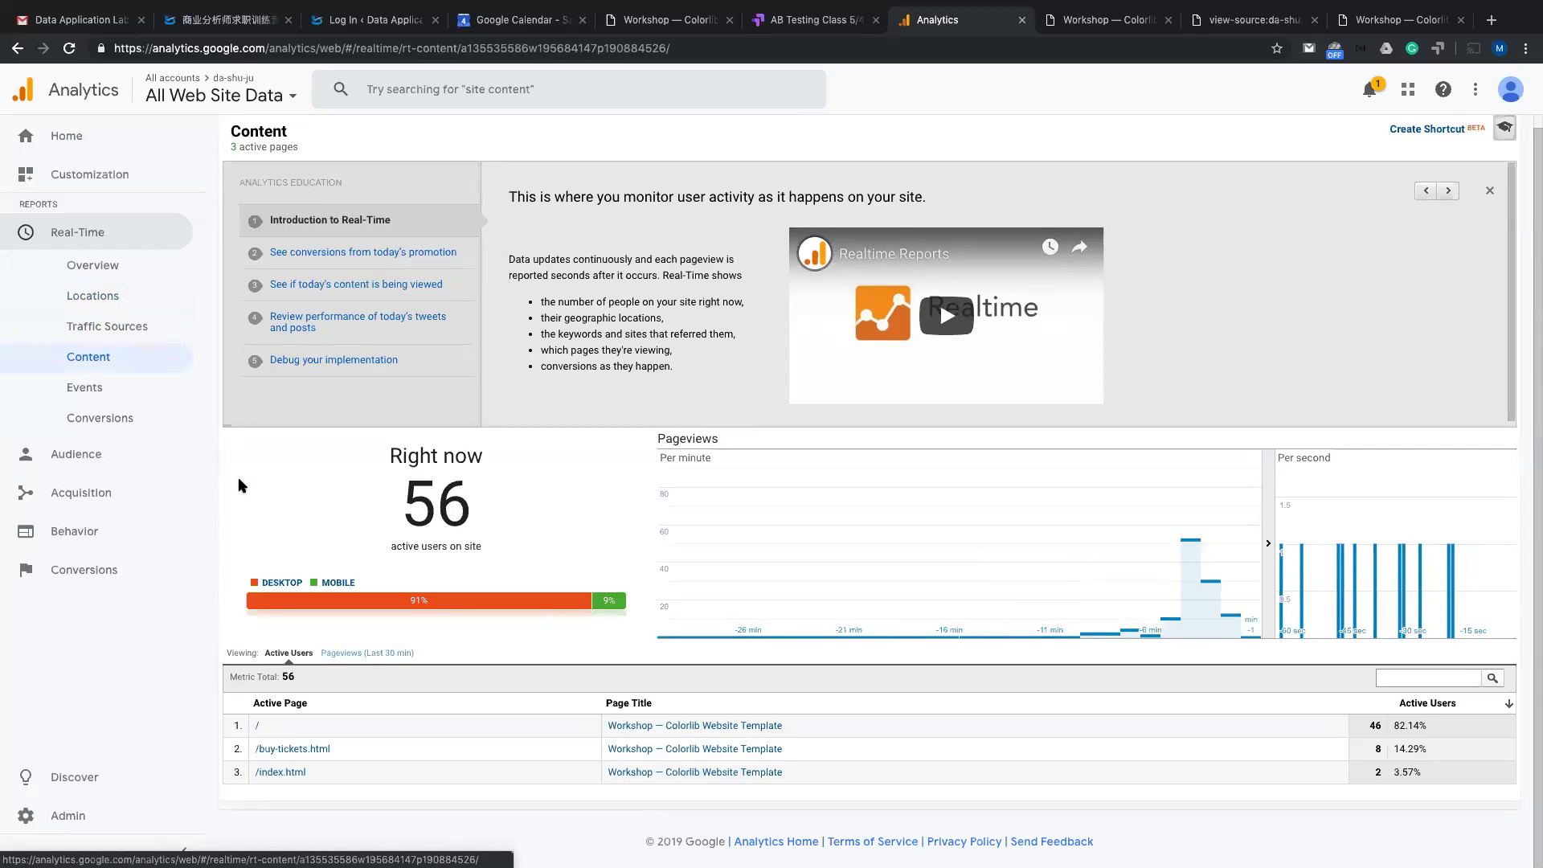
left_click(105, 419)
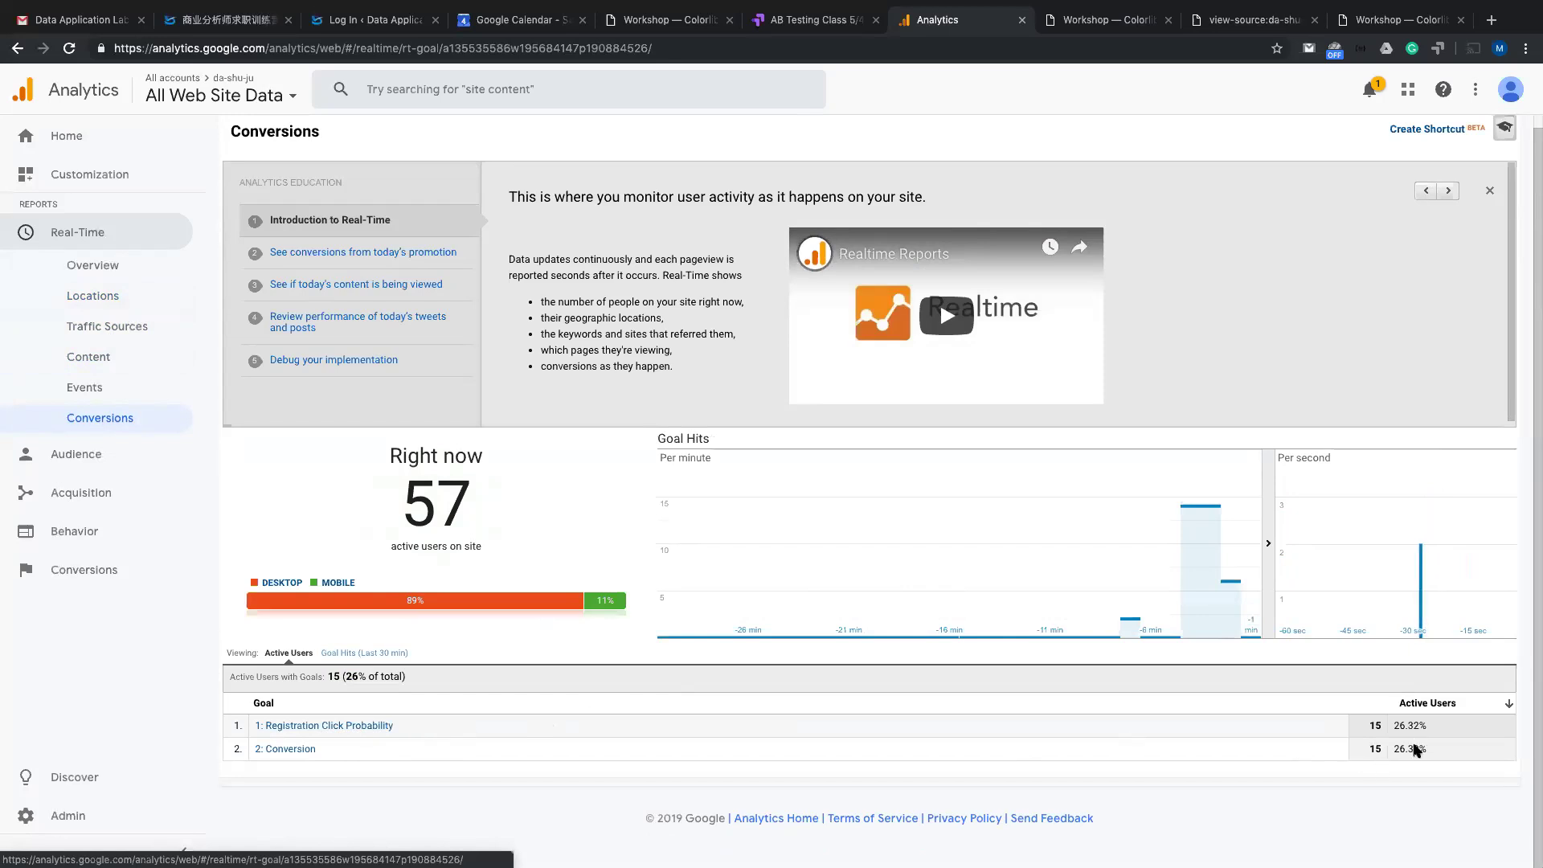
- Check the Registration Click Probability goal's active-user percentage, and review the Audience Overview report and the available Audience reports
left_click_drag(1393, 726, 1434, 731)
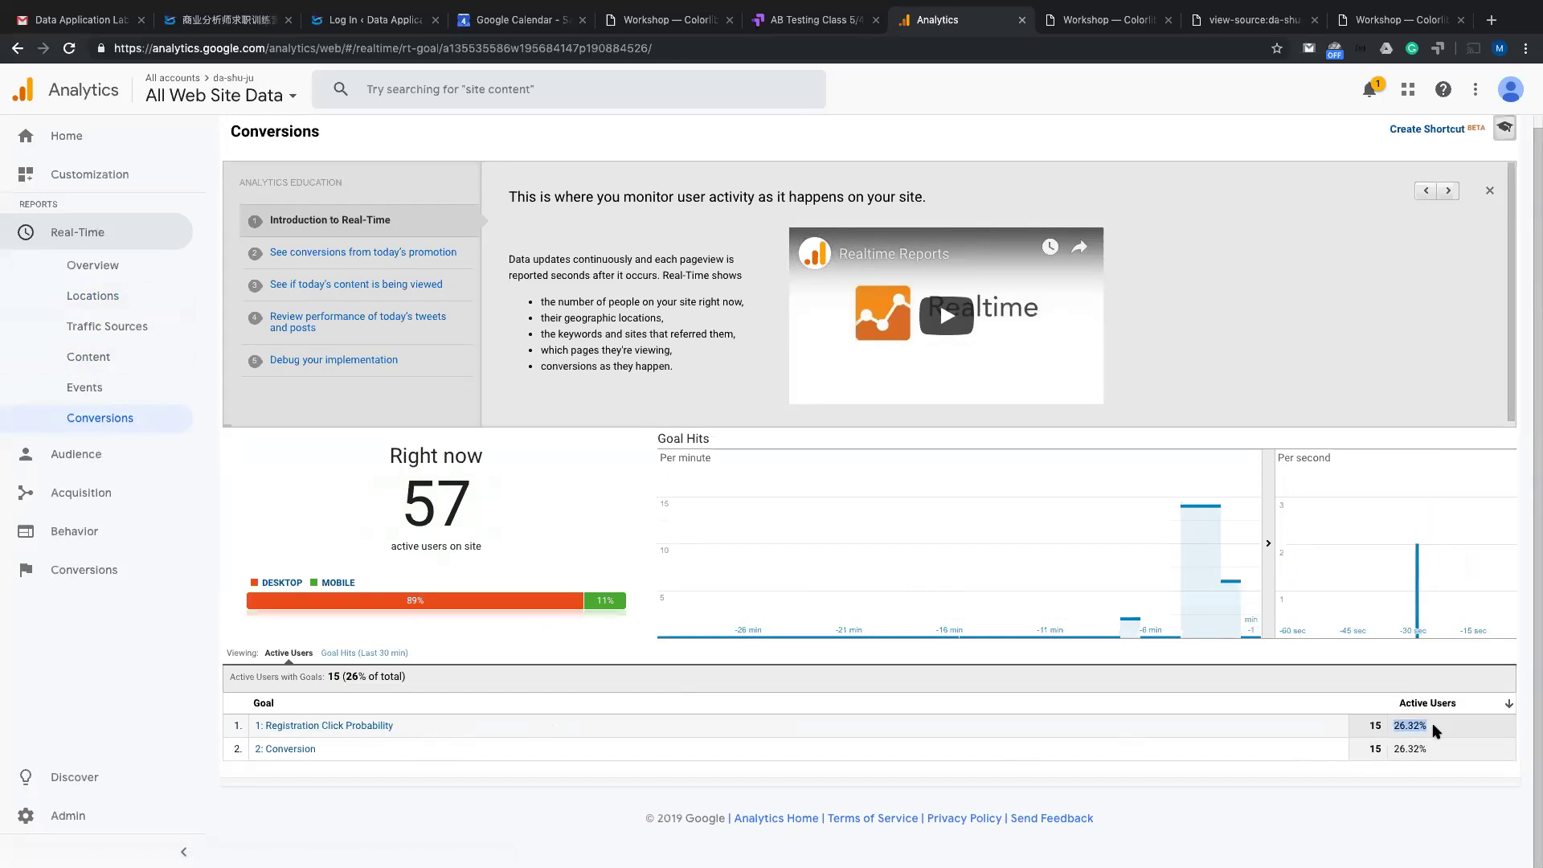
left_click(67, 455)
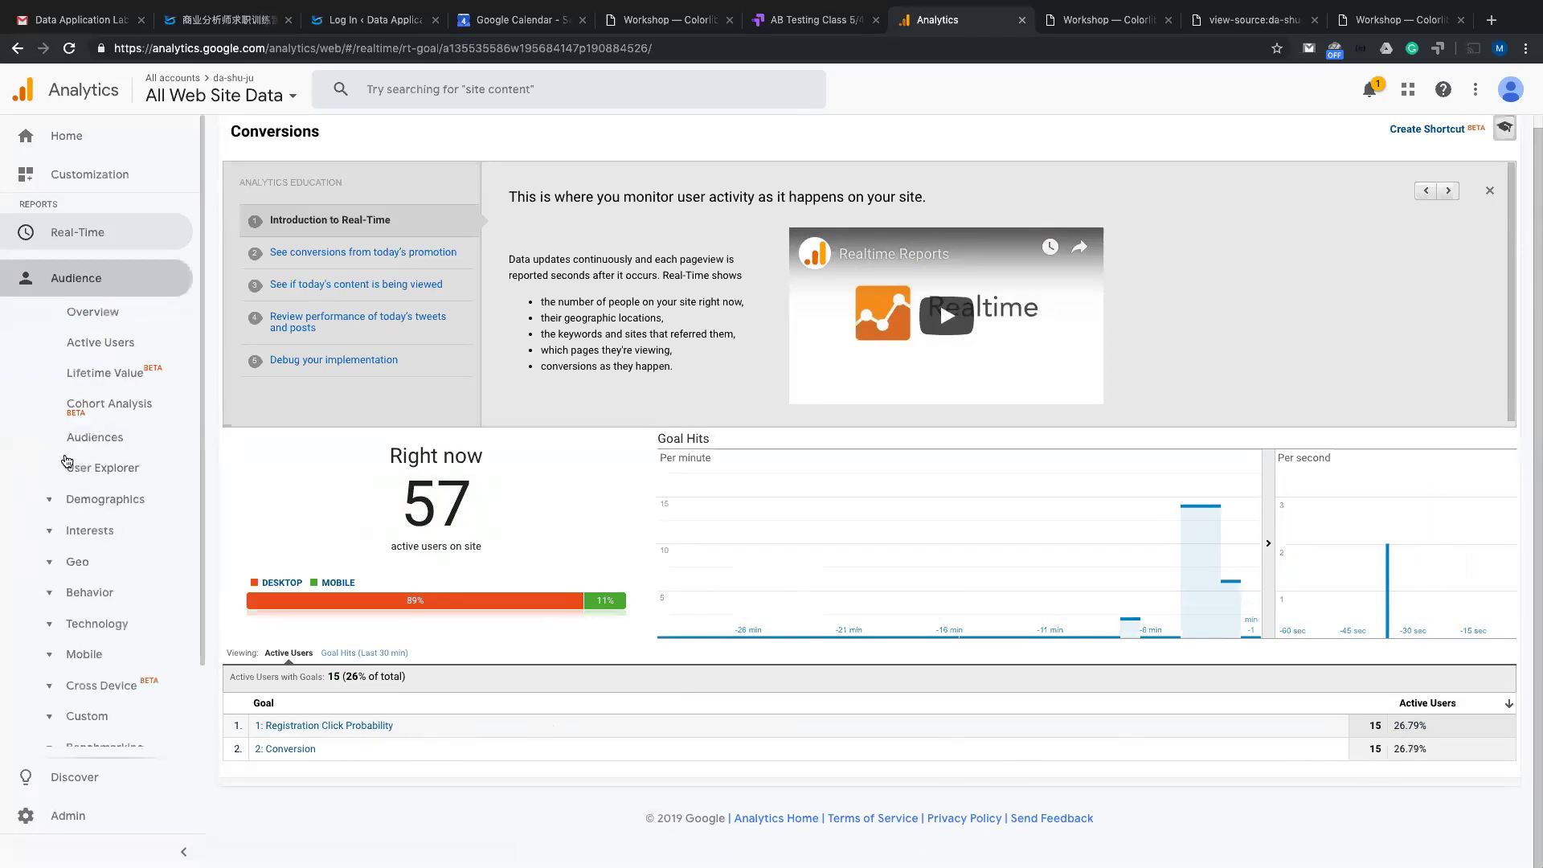
left_click(99, 305)
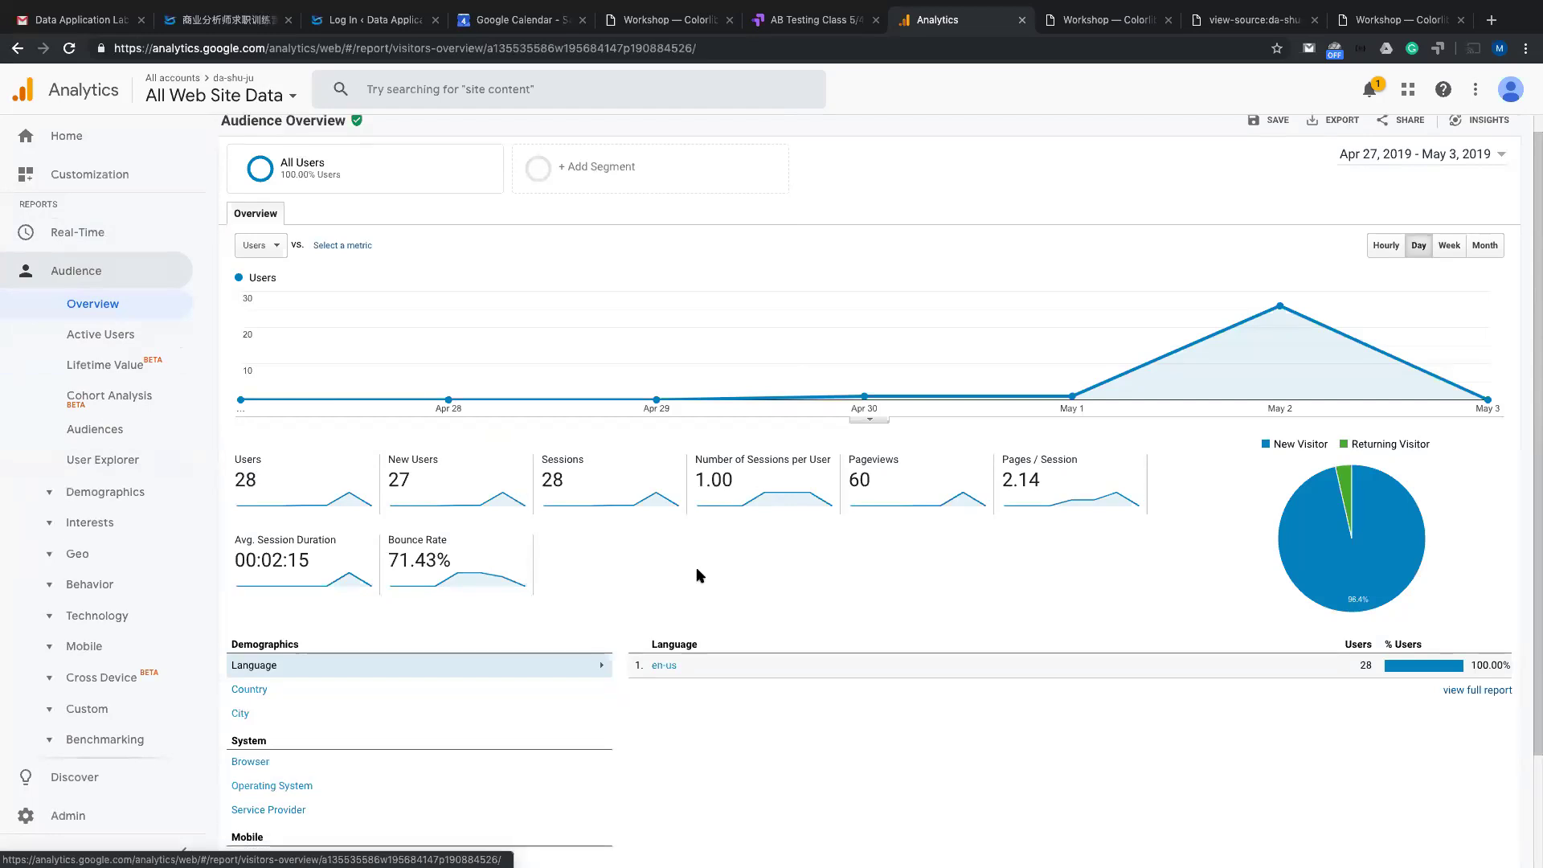
scroll(699, 575, "down", 3)
scroll(699, 574, "up", 3)
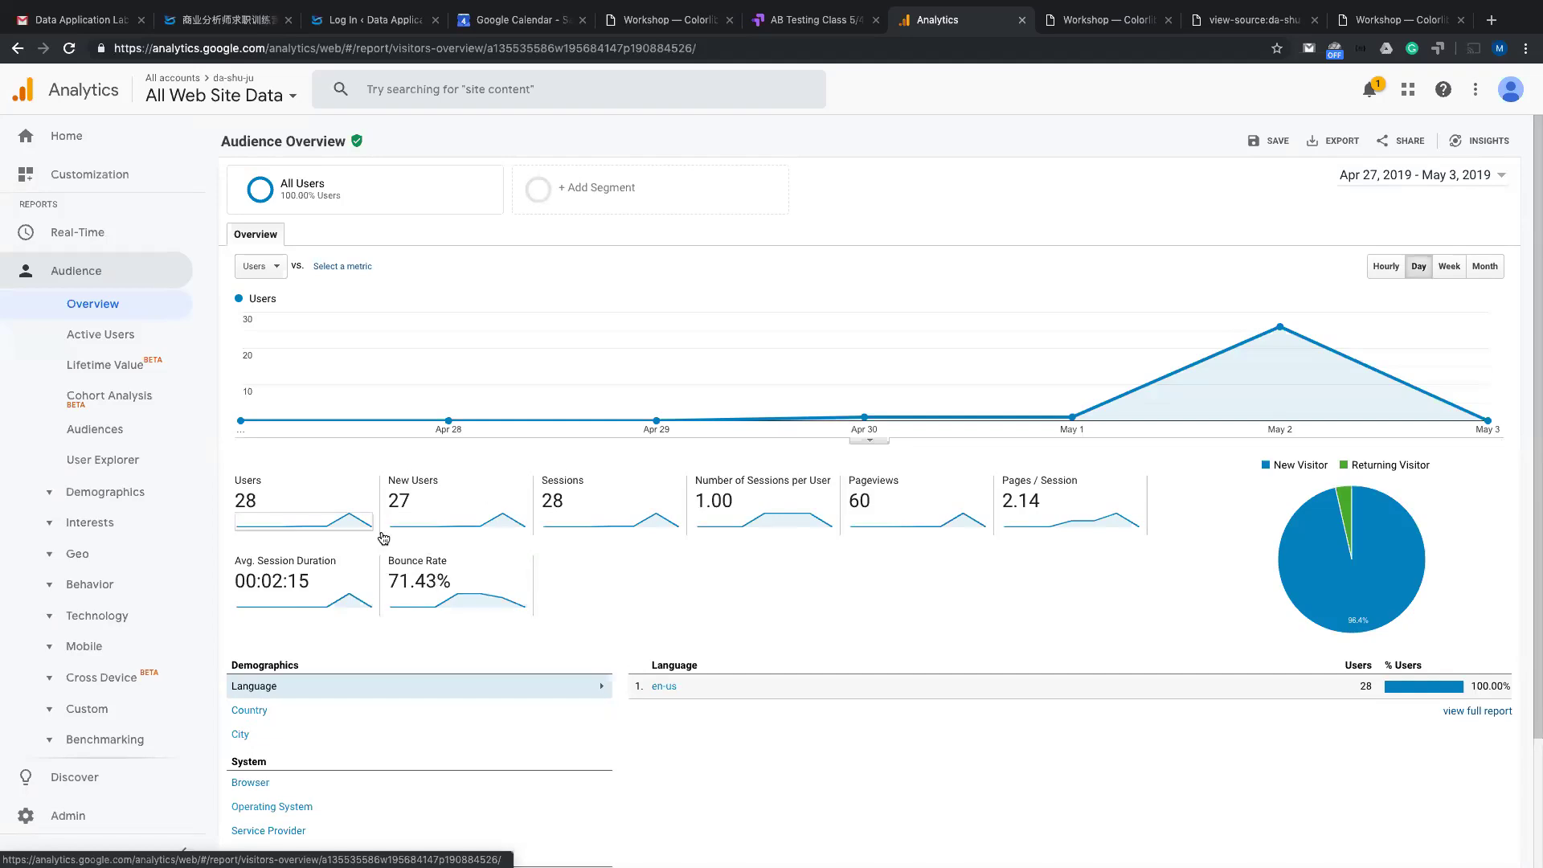
scroll(193, 537, "down", 3)
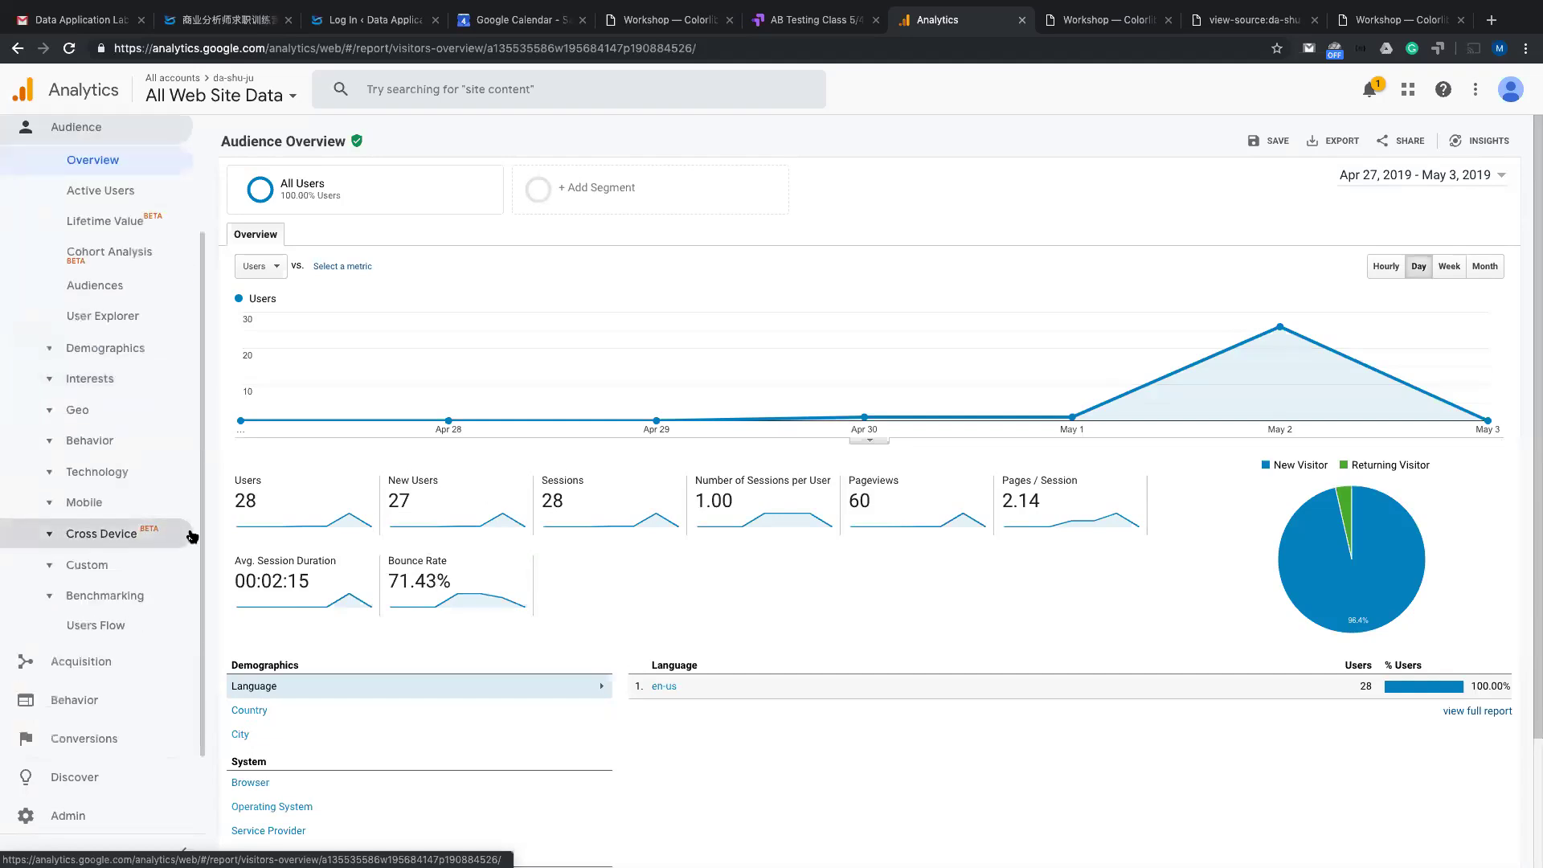
scroll(193, 537, "up", 3)
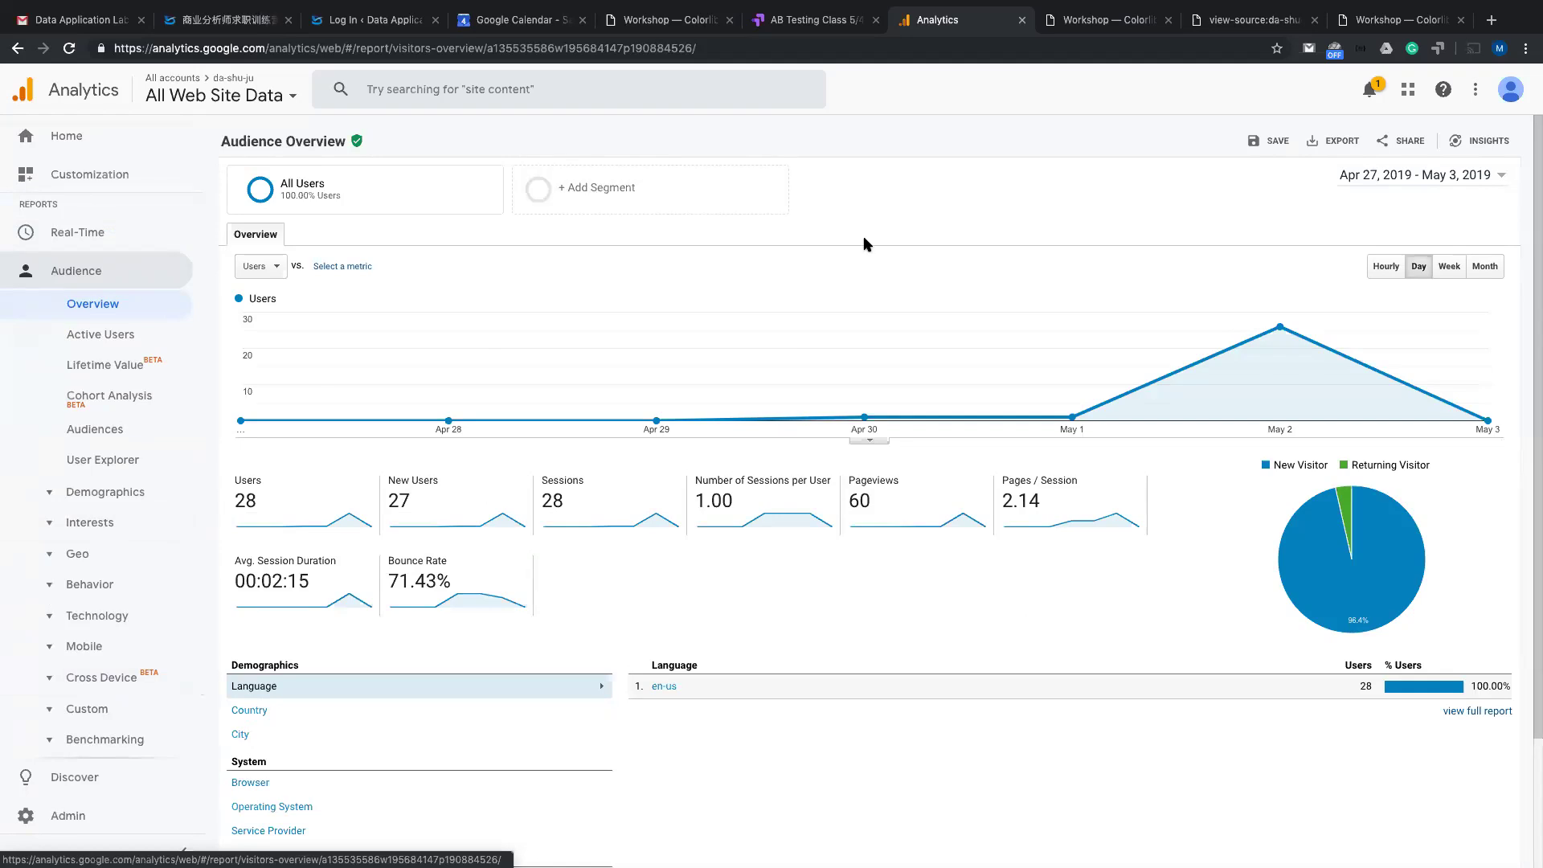
- Return to the AB Testing Class 5/4 experiment in Optimize and reload its reporting page to check for results
left_click(820, 24)
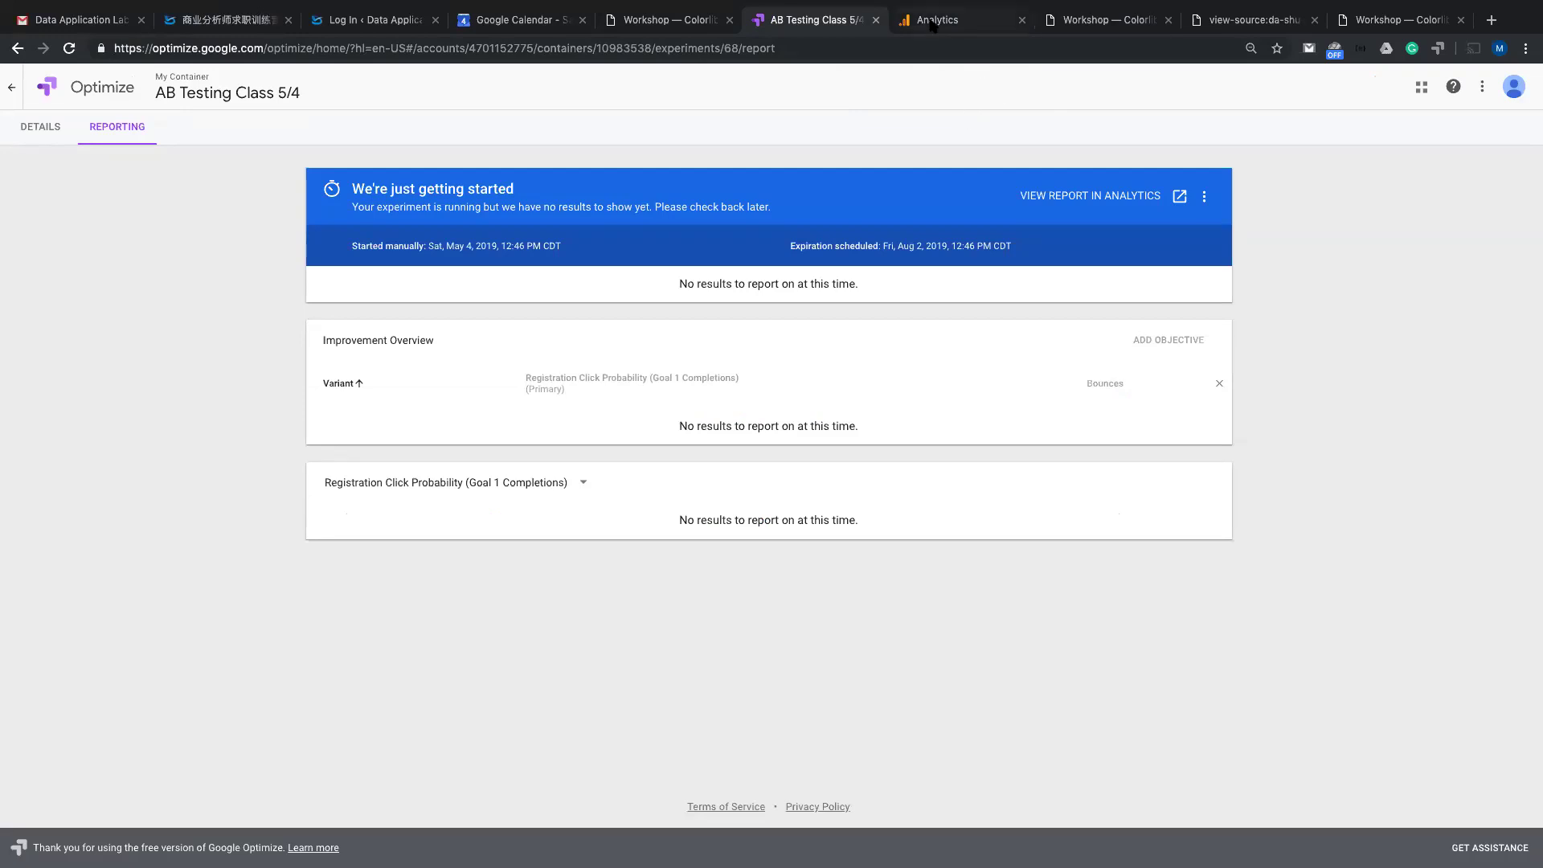
left_click(327, 50)
key("Return")
- Switch to the PowerPoint presentation, start the slide show at the Run Experiment slide and reveal its sample experiment report
key("ctrl+Left")
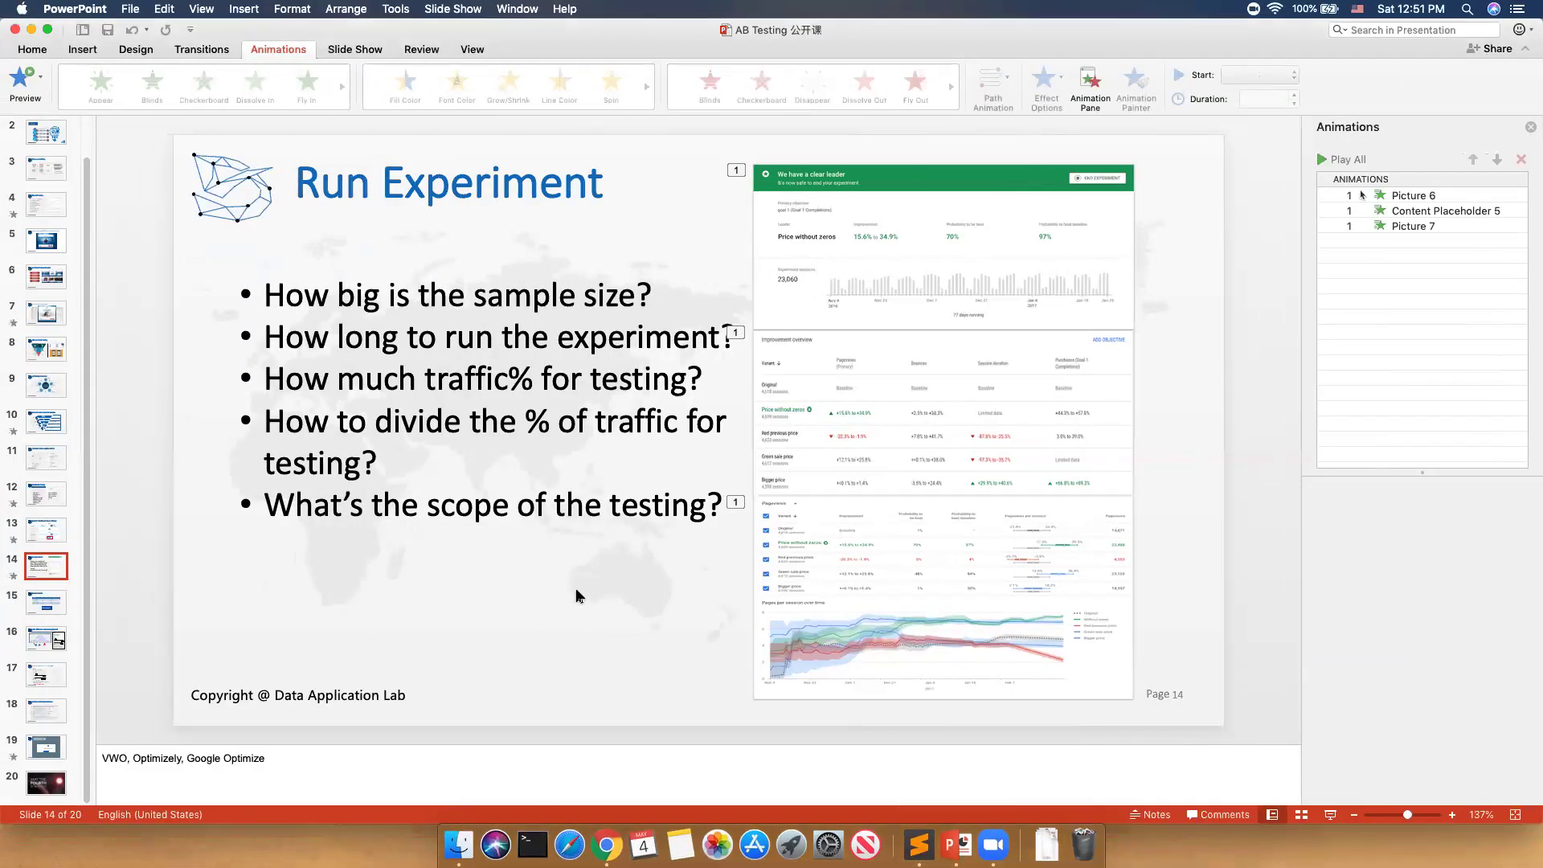
key("super+shift+Return")
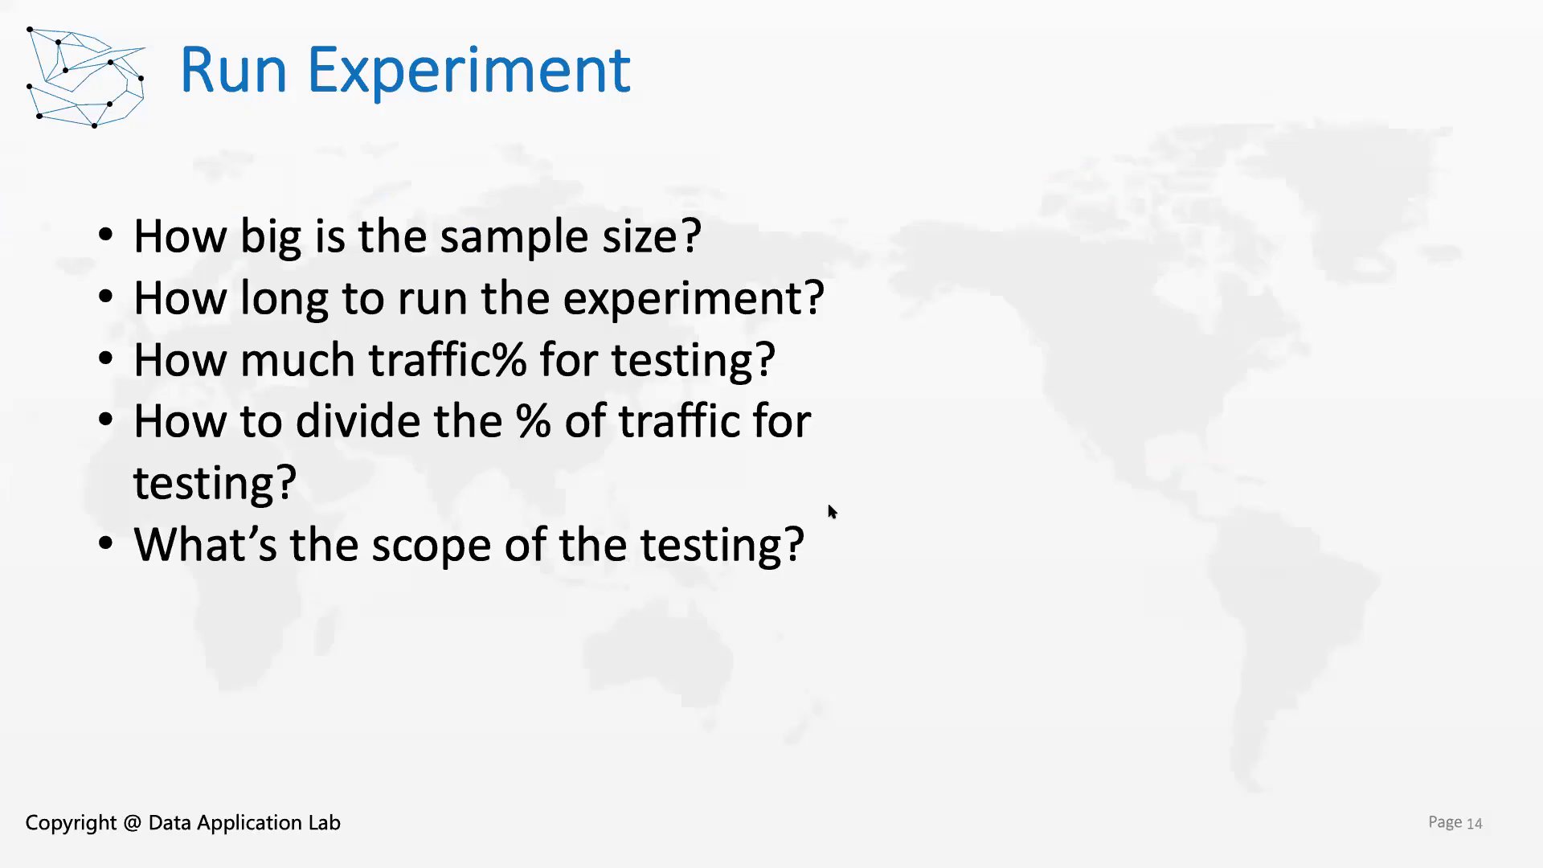
left_click(1095, 455)
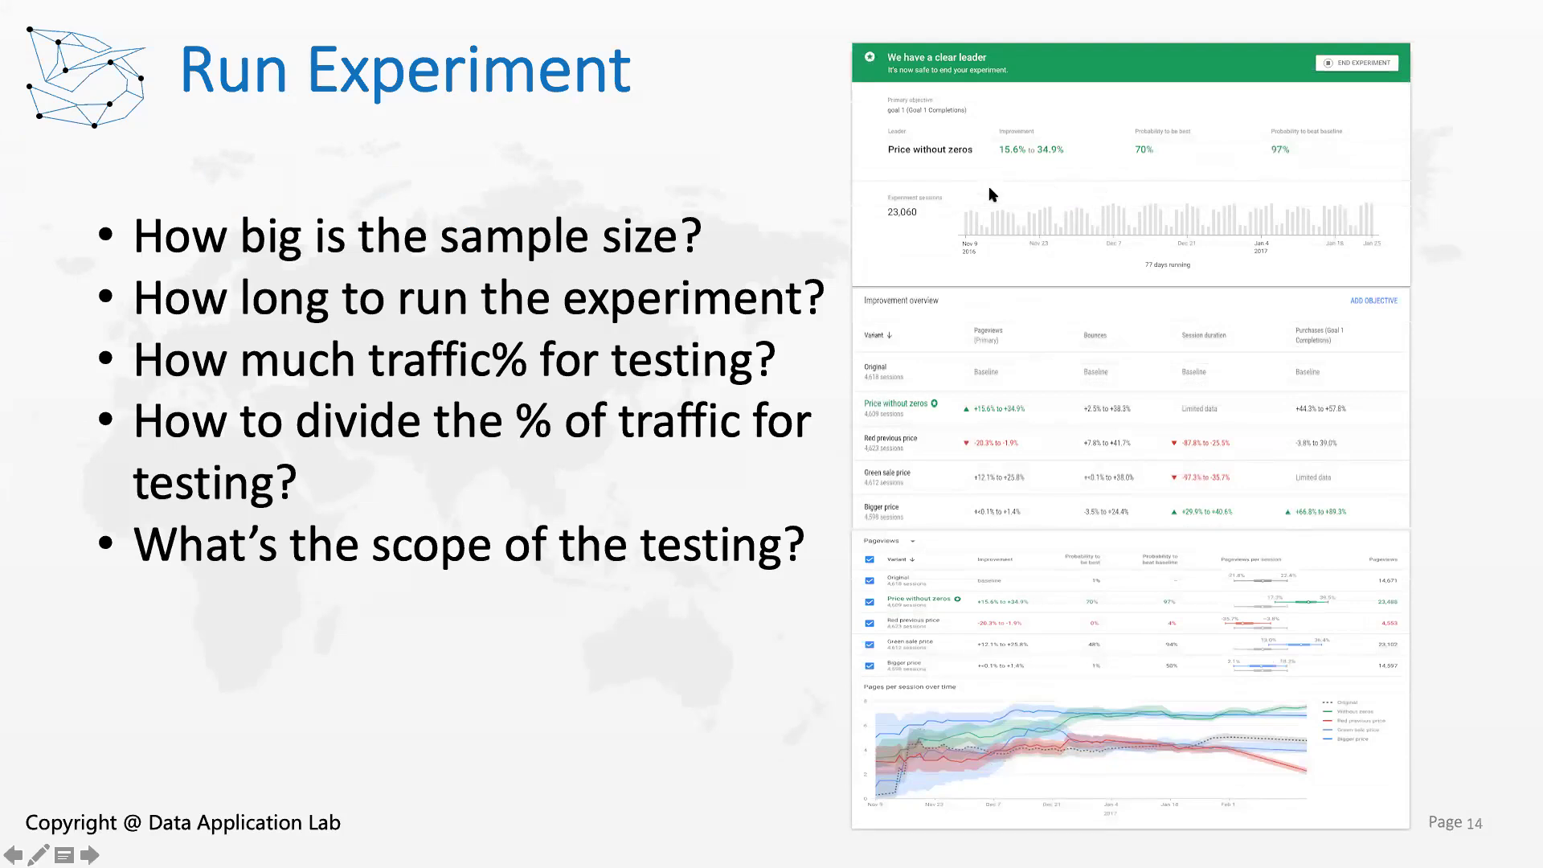